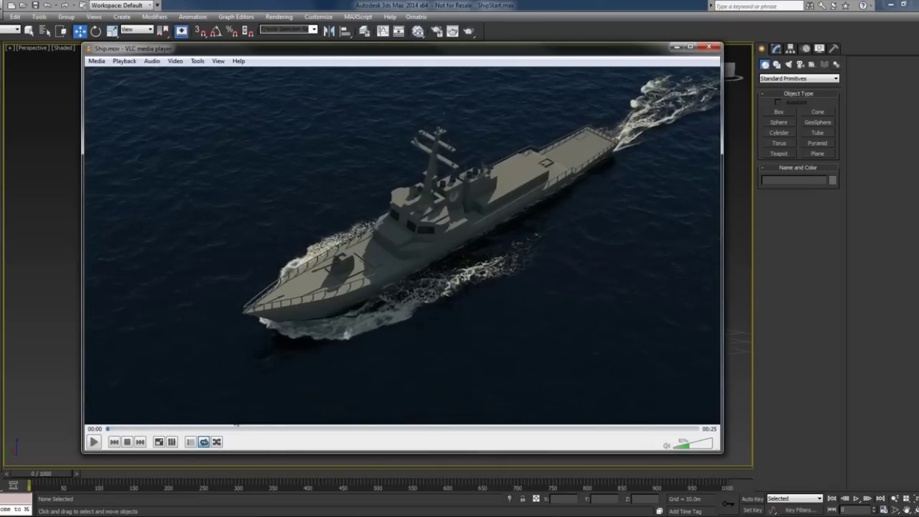
Step: Play the Ship.mov preview of the ship cutting a wake through the ocean
left_click(93, 442)
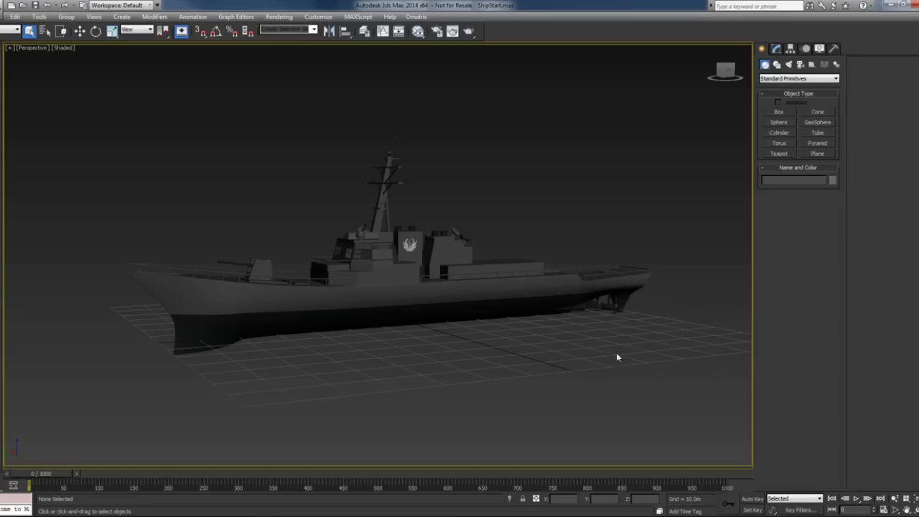
Step: Open System Unit Setup and try a 20 centimetre unit scale
left_click(318, 17)
left_click(344, 151)
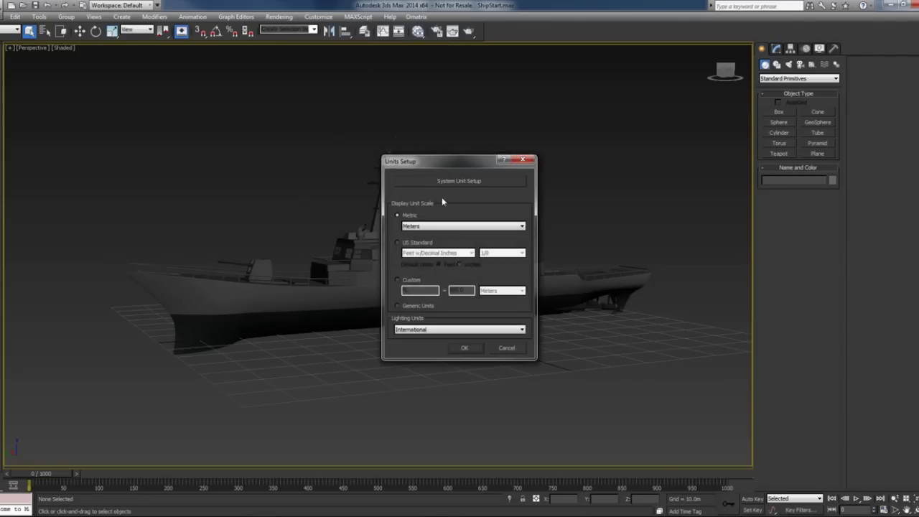
left_click(452, 181)
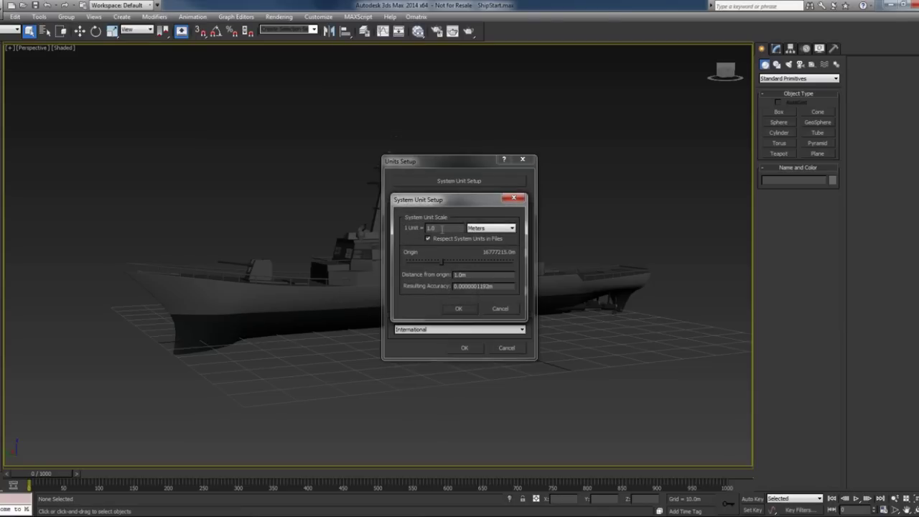
left_click_drag(441, 228, 390, 230)
type("20")
left_click(491, 228)
left_click(491, 265)
Step: Set 1 Unit = 1.0 Meters with Respect System Units in Files, and confirm both dialogs
left_click(447, 228)
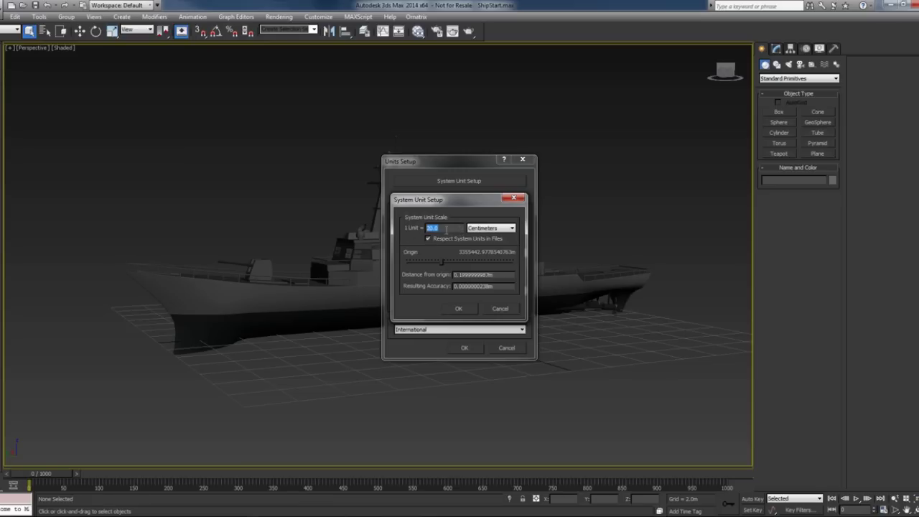
type("1")
left_click(481, 229)
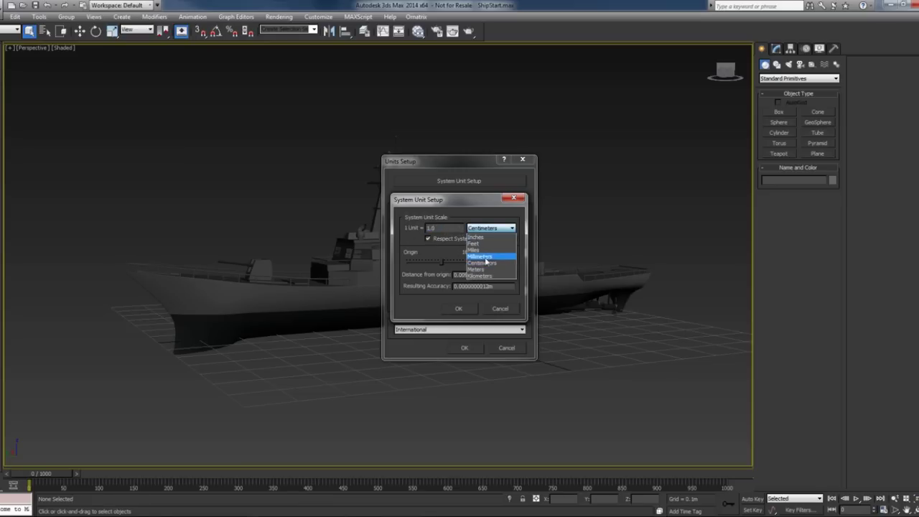
left_click(488, 270)
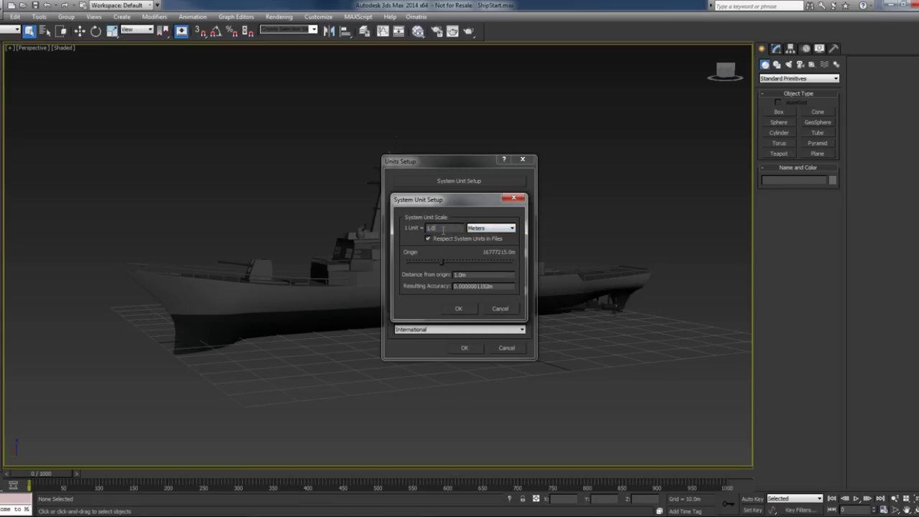
double_click(443, 228)
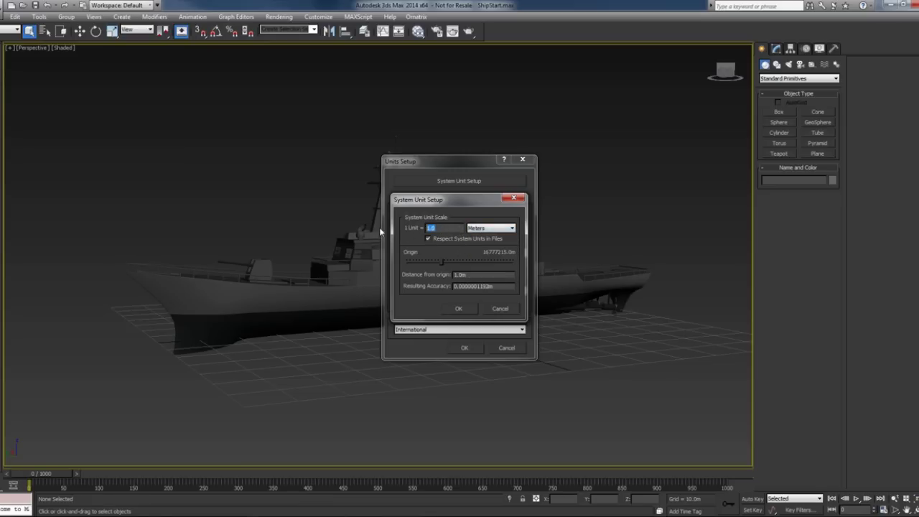
left_click(425, 235)
left_click(452, 309)
left_click(465, 348)
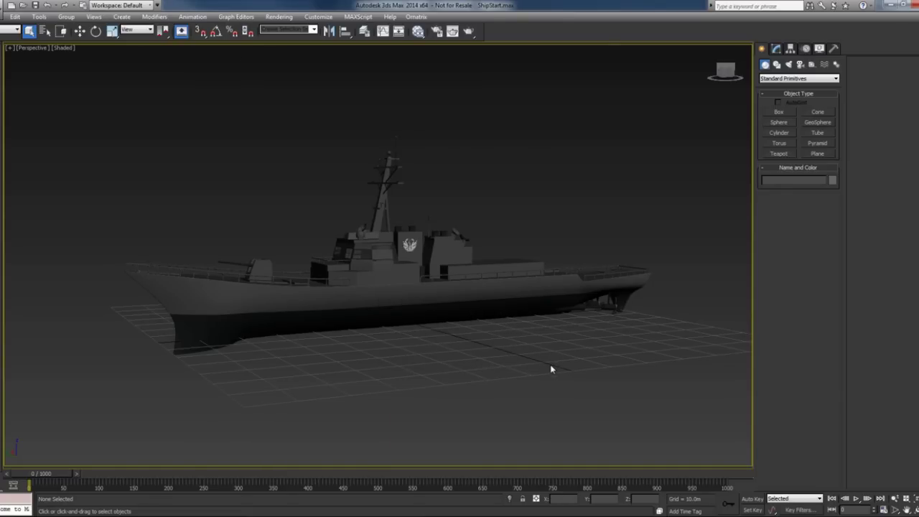
Step: Verify the 10.0m home grid spacing, view the grid from higher up, then switch to the browser
right_click(201, 31)
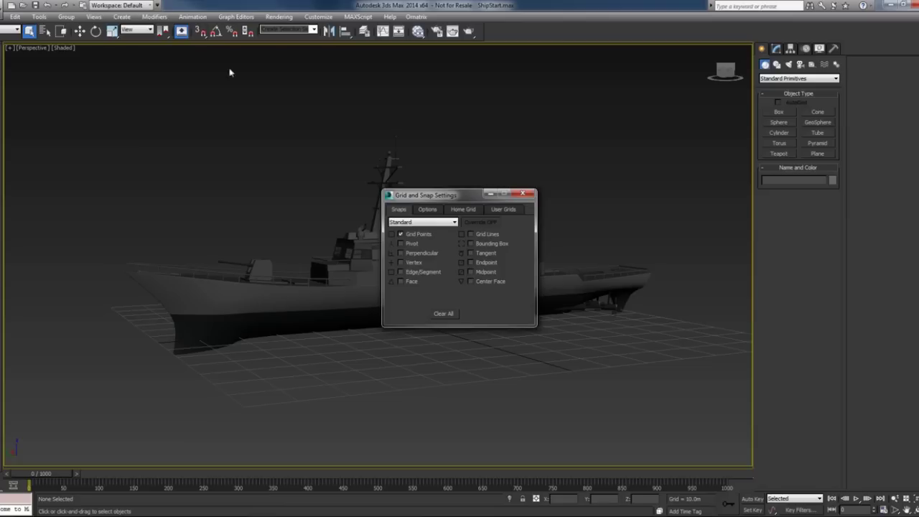
left_click(463, 209)
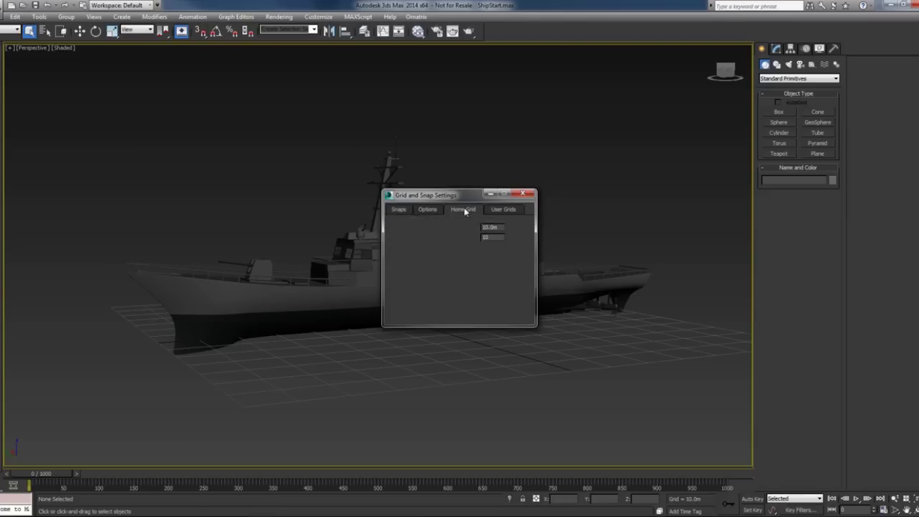
double_click(501, 226)
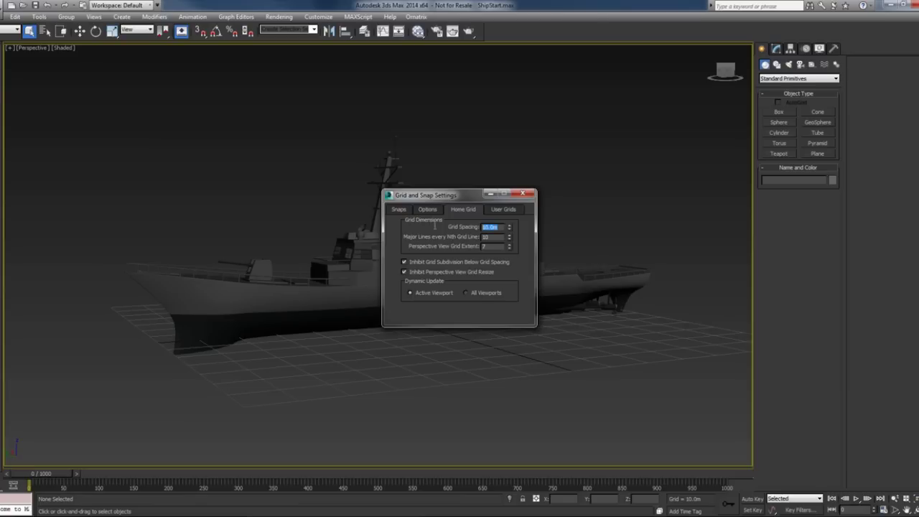
left_click(523, 194)
scroll(498, 312, "down", 5)
middle_click_drag(525, 344, 517, 360, "alt")
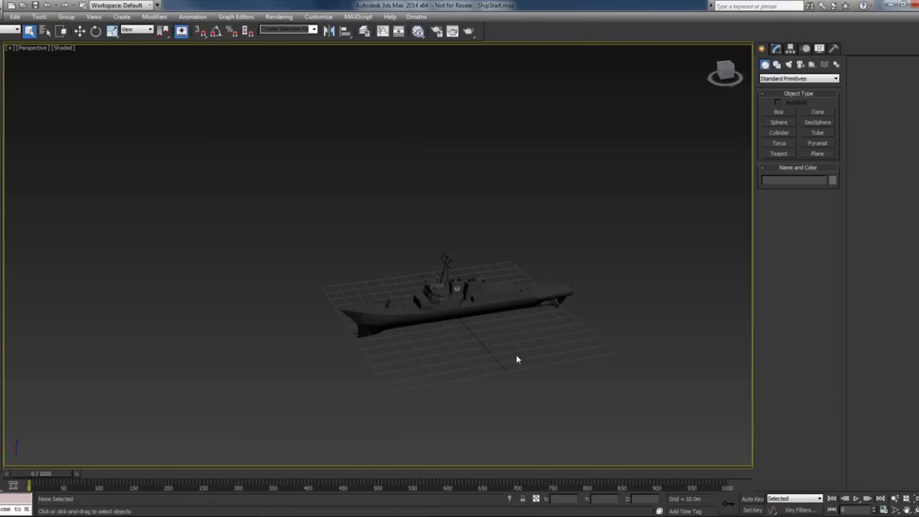
key("alt+Tab")
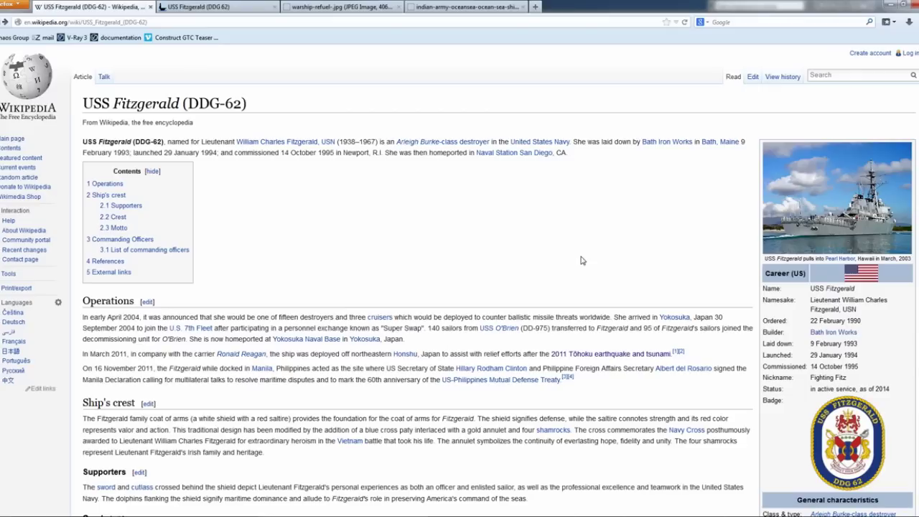
Step: Look up the ship's 505 ft (154 m) length and its beam in the article infobox
scroll(586, 262, "down", 2)
scroll(636, 279, "down", 4)
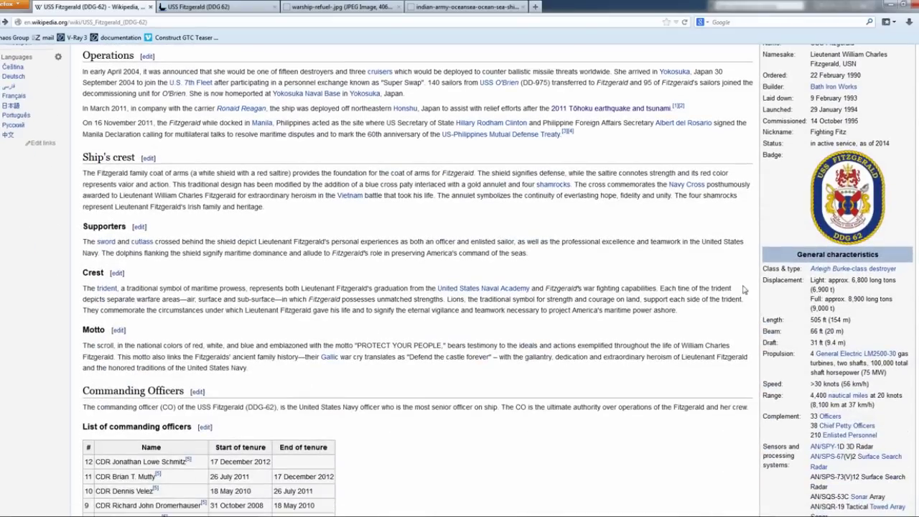
left_click_drag(762, 320, 853, 324)
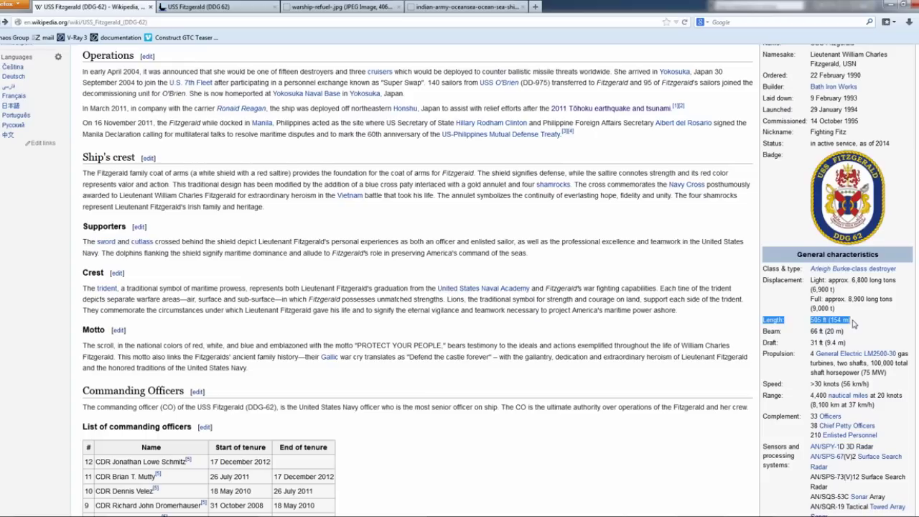
left_click(765, 335)
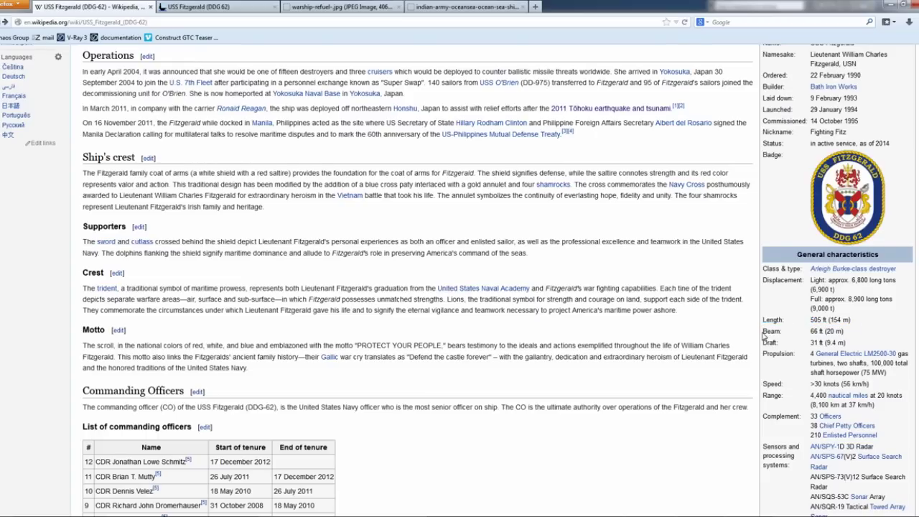
left_click_drag(765, 333, 853, 336)
left_click(865, 334)
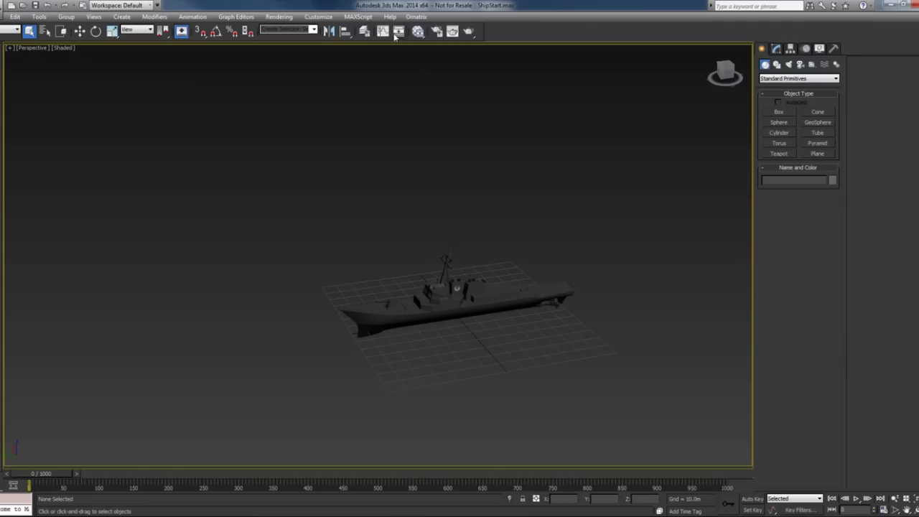
Step: Select the ShipDimensions box and check its 154.0m length and width values
left_click(364, 30)
left_click(45, 124)
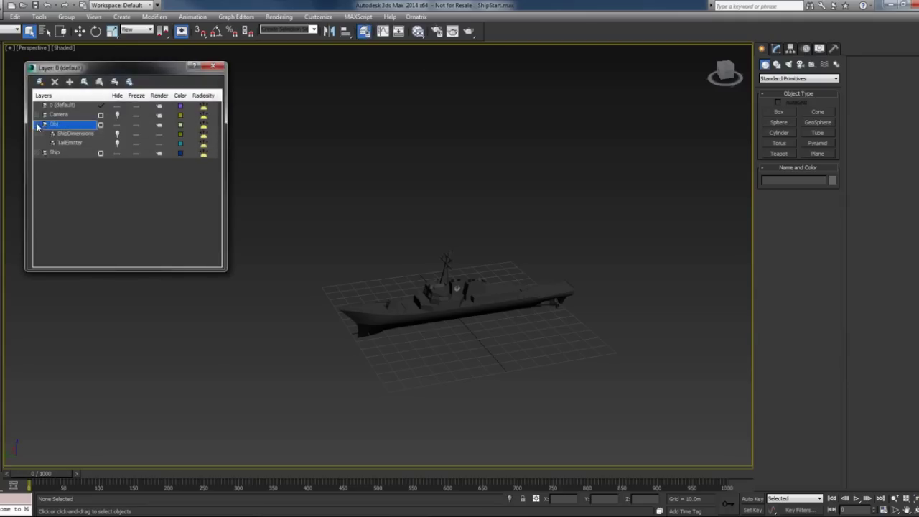
left_click(113, 134)
left_click(212, 66)
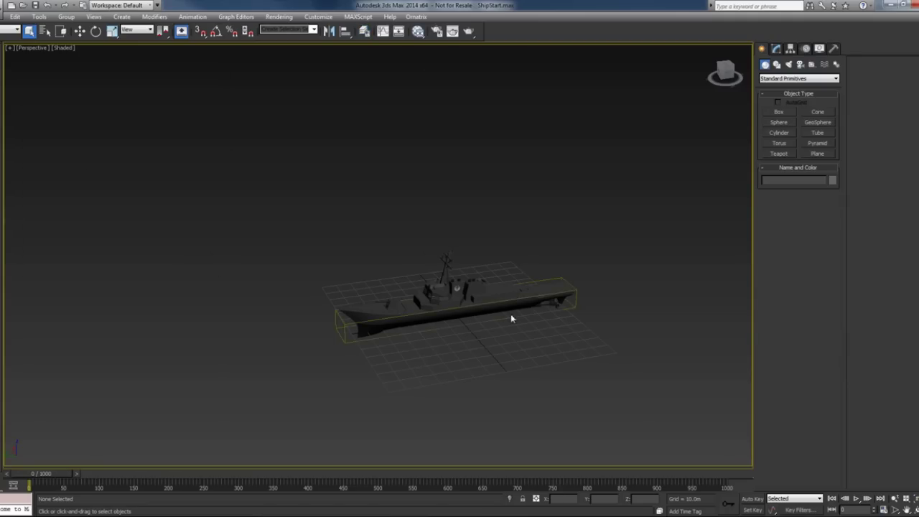
left_click(578, 307)
left_click(776, 48)
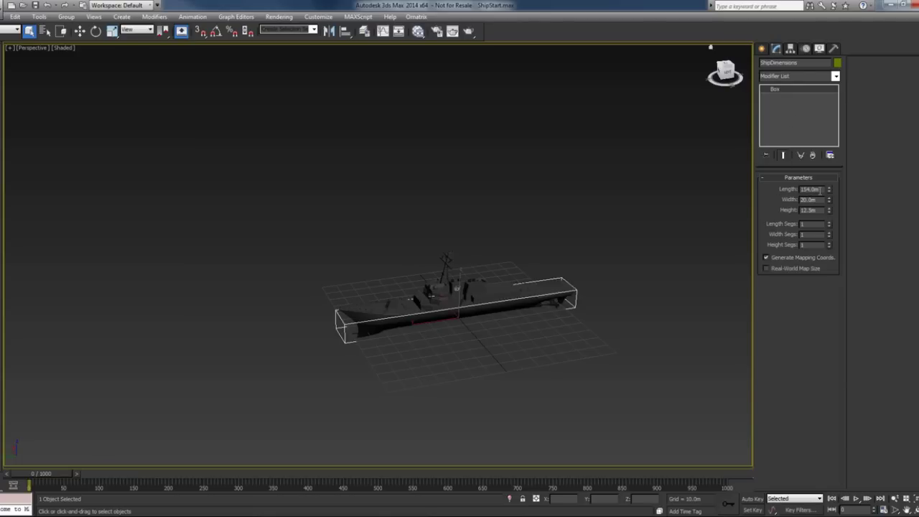
double_click(811, 189)
double_click(811, 200)
Step: Compare the box against the ship in Top view, then hide the ShipDimensions box
key("t")
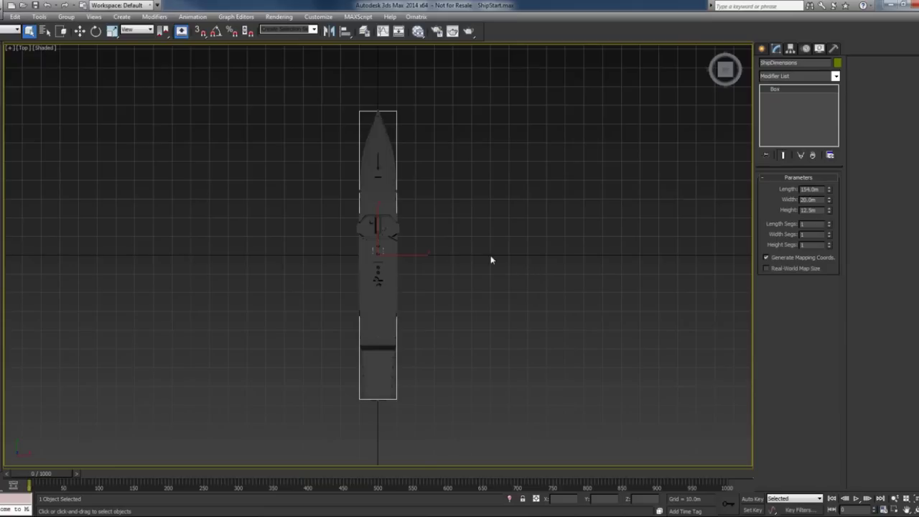
key("z")
left_click(382, 298)
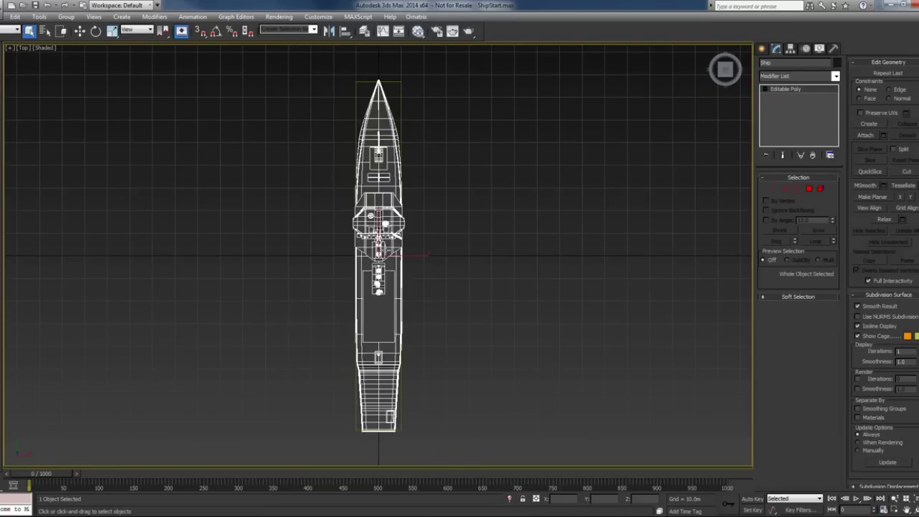
left_click(415, 232)
left_click(400, 107)
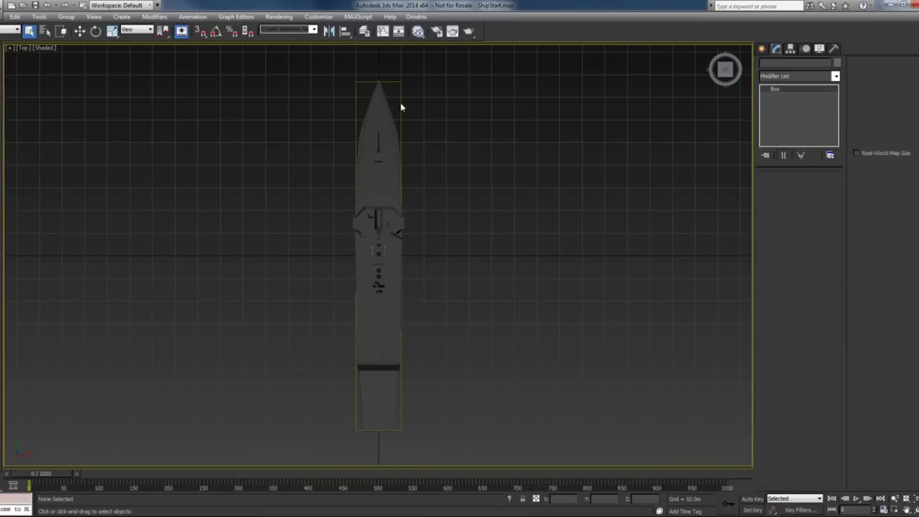
key("v")
mouse_move(505, 280)
middle_mouse_down("alt")
mouse_move(606, 244)
mouse_move(601, 256)
middle_mouse_up("alt")
right_click(631, 259)
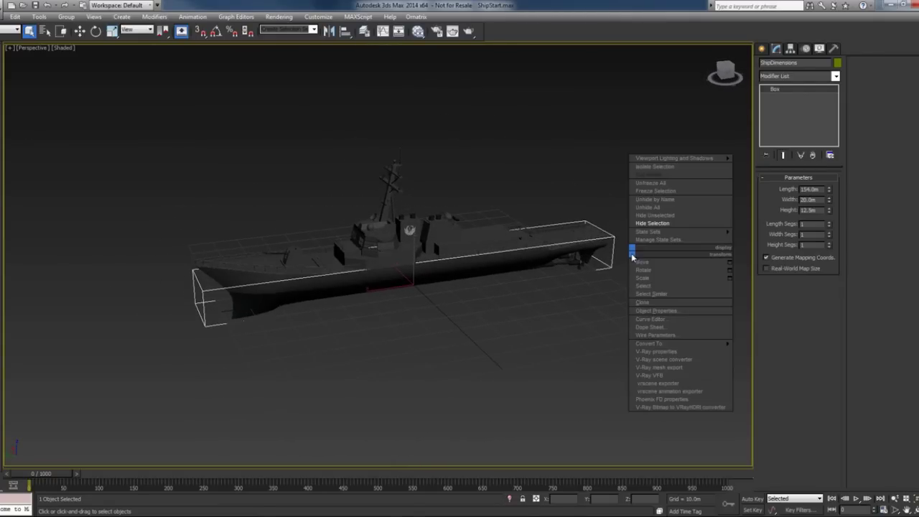
left_click(646, 224)
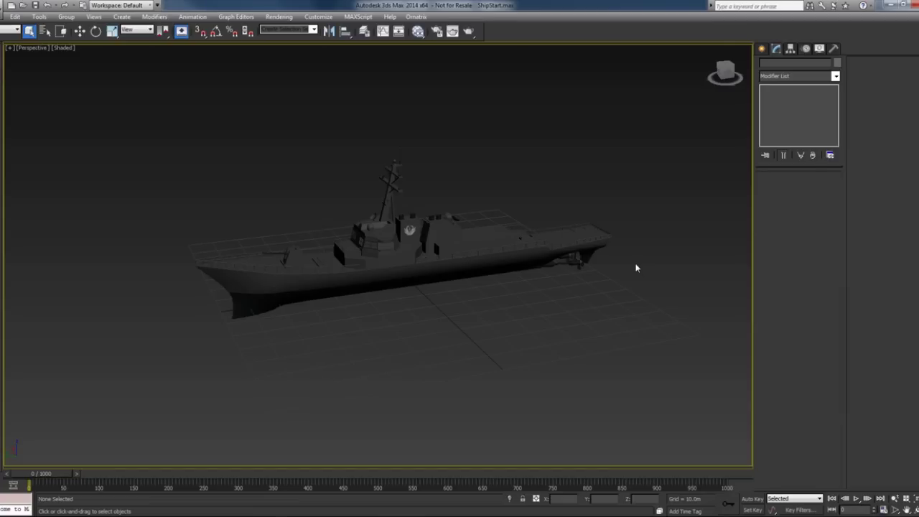
Step: With Auto Key on, show the ship in wireframe in Top view and move it toward its start
left_click(753, 500)
left_click(400, 263)
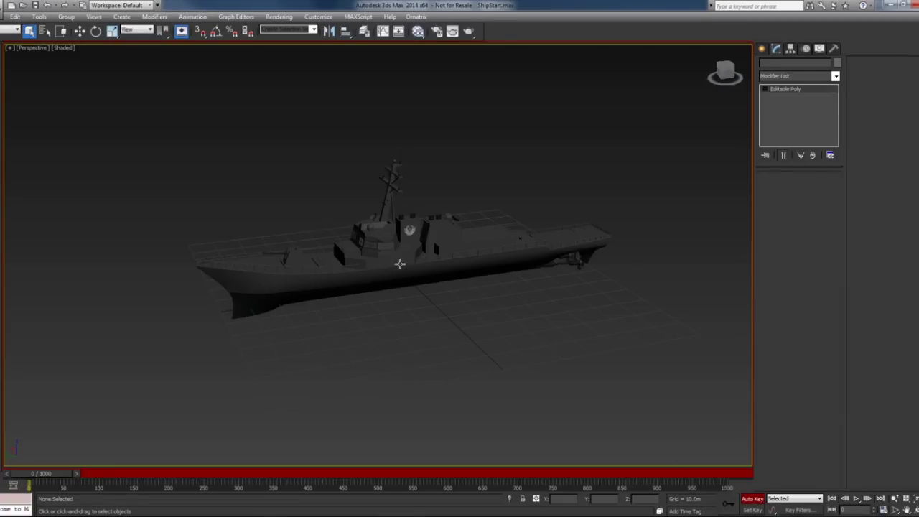
key("F3")
key("t")
scroll(496, 275, "down", 2)
key("w")
middle_click_drag(492, 277, 478, 236)
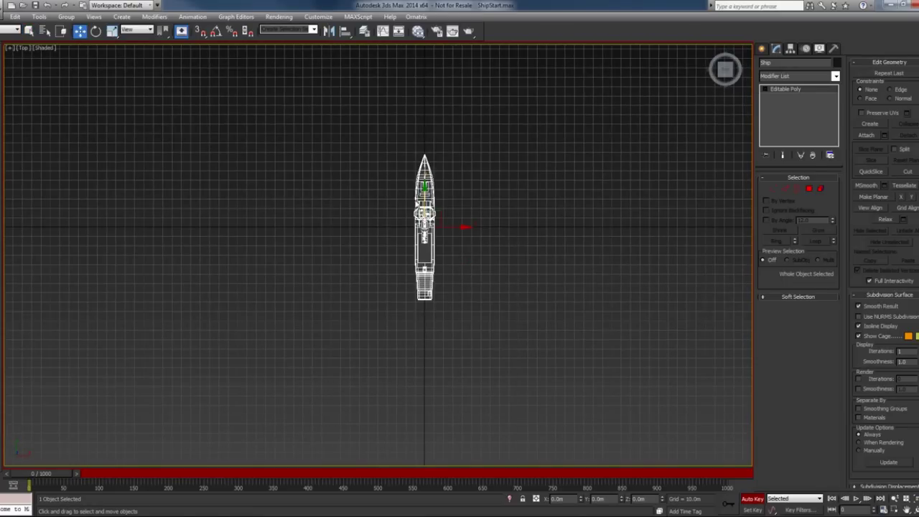
left_click_drag(423, 194, 440, 385)
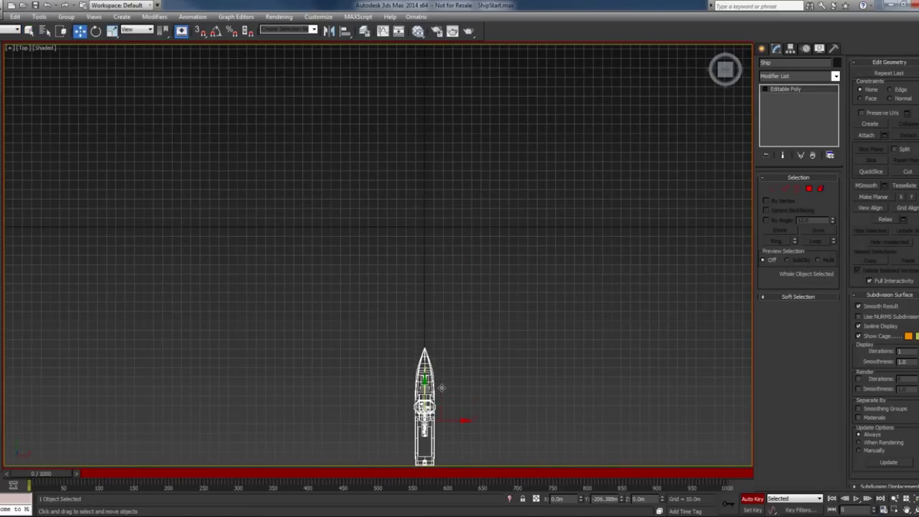
Step: Key the ship's Y position at -200.0m and 200.0m at frame 1000, then turn Auto Key off
left_click(598, 500)
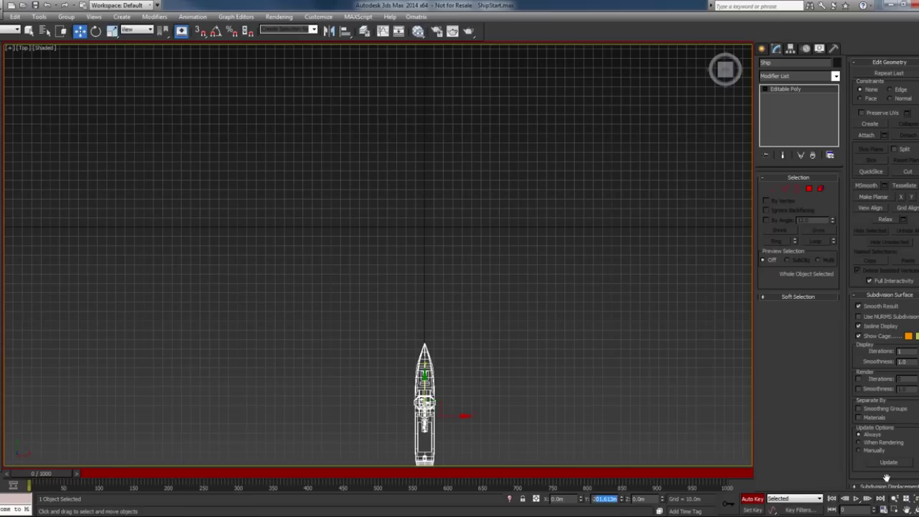
type("-200")
key("Return")
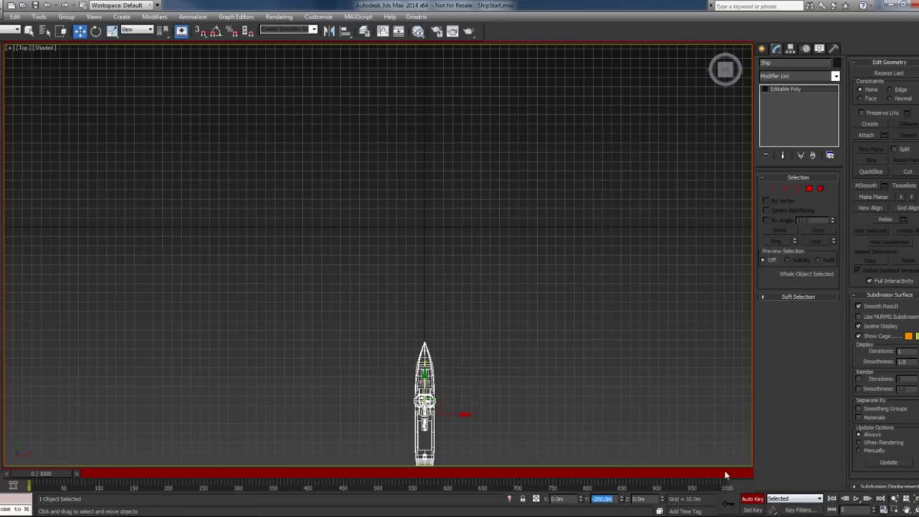
left_click(725, 473)
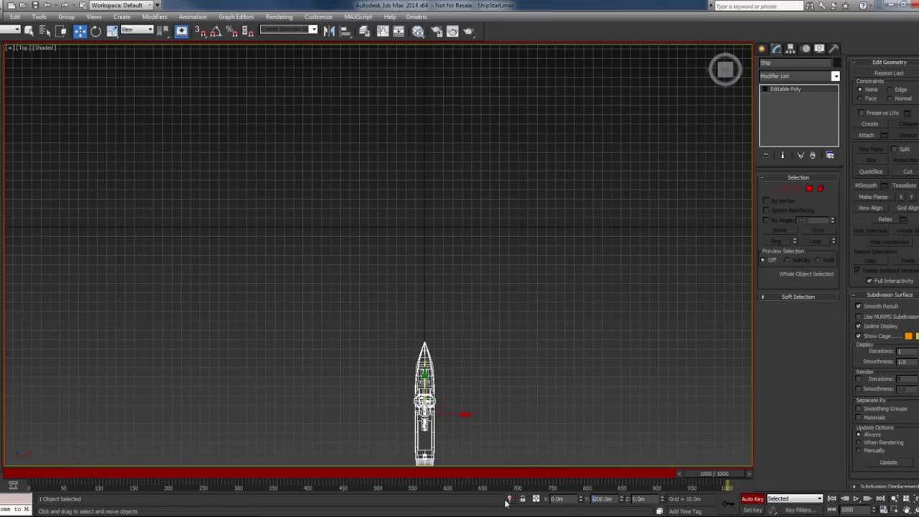
key("Return")
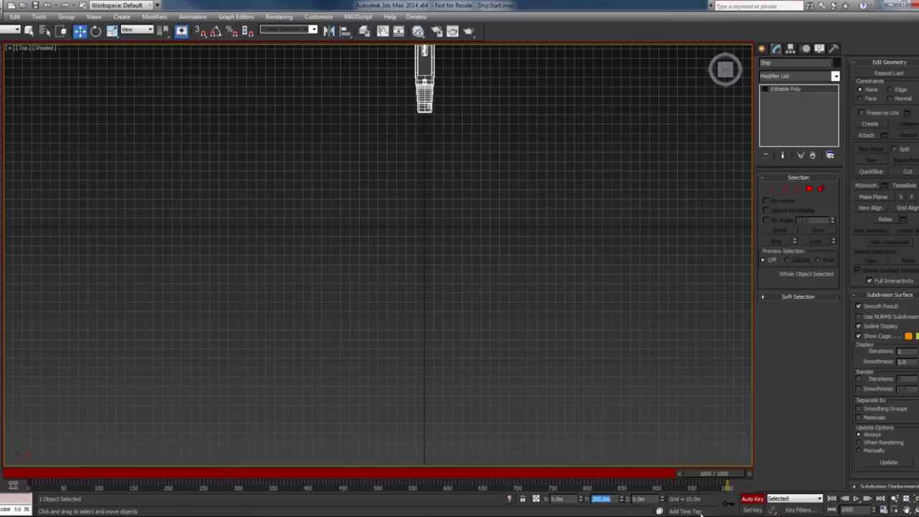
left_click(752, 499)
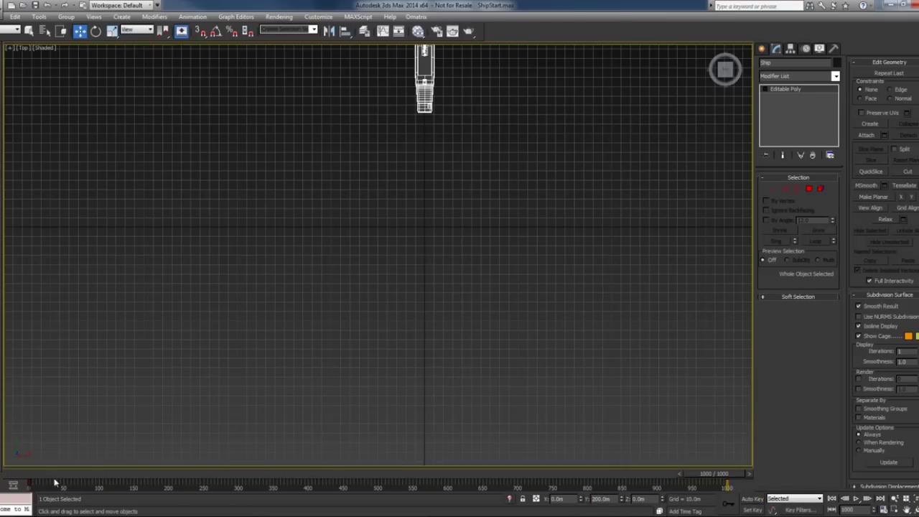
Step: Scrub the ship animation and switch to a Perspective view to review its motion
left_click_drag(55, 482, 197, 488)
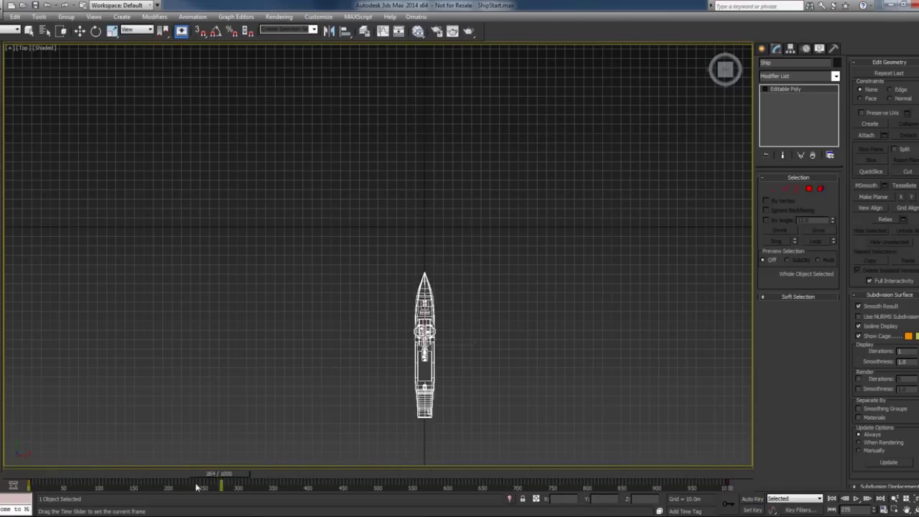
left_click_drag(197, 487, 513, 487)
key("w")
key("v")
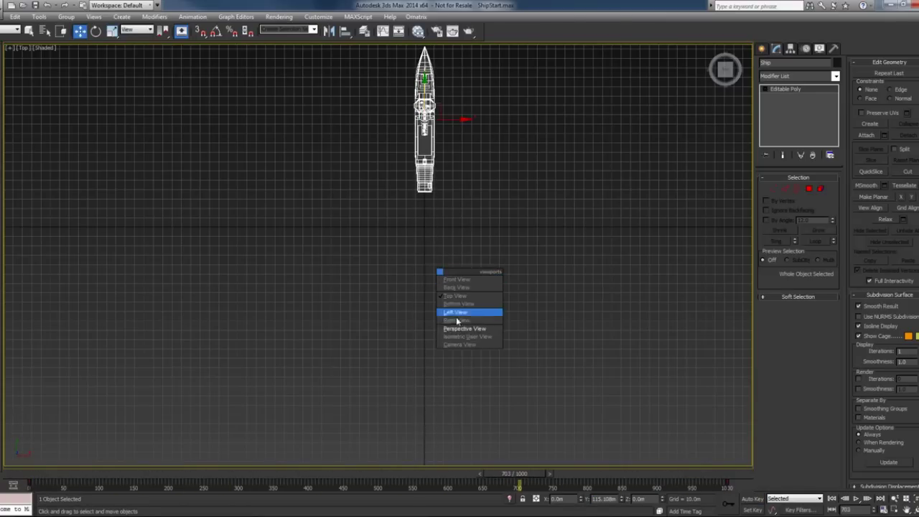
left_click(445, 328)
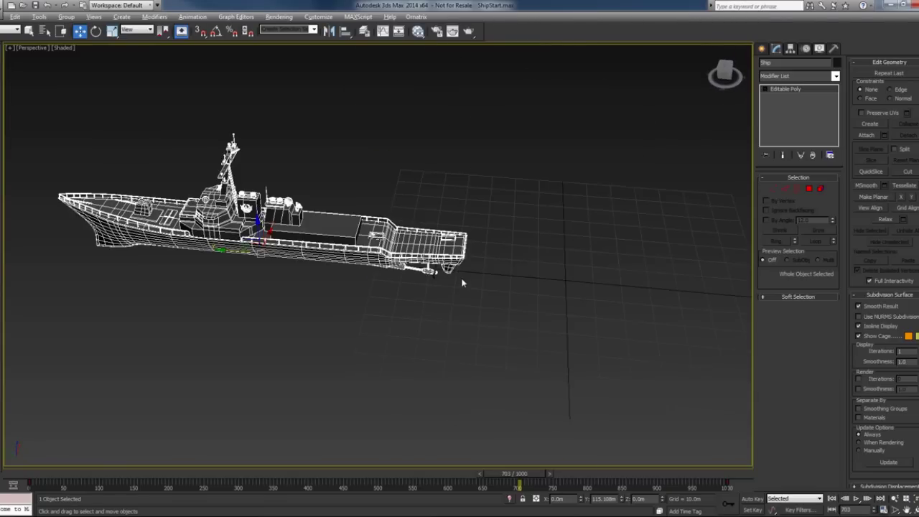
mouse_move(515, 475)
left_mouse_down()
mouse_move(369, 485)
mouse_move(375, 478)
left_mouse_up()
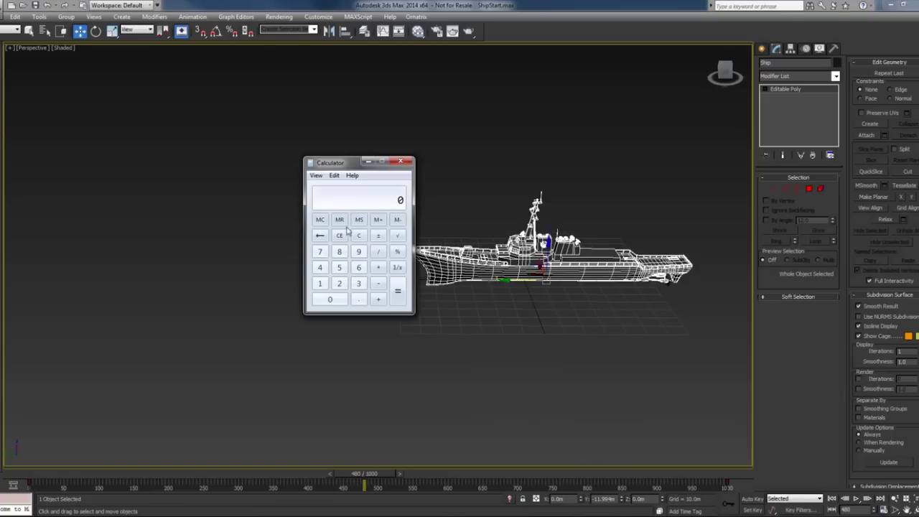
Step: Compute 1000 ÷ 30 in Calculator after checking the frame rate in Time Configuration
left_click(320, 283)
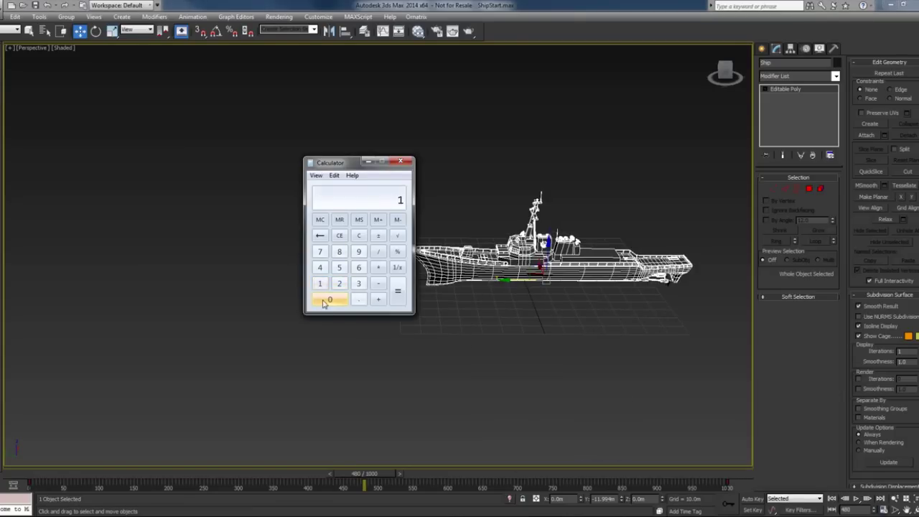
left_click(329, 302)
left_click(330, 301)
left_click(329, 301)
left_click(377, 251)
left_click(358, 282)
left_click(329, 300)
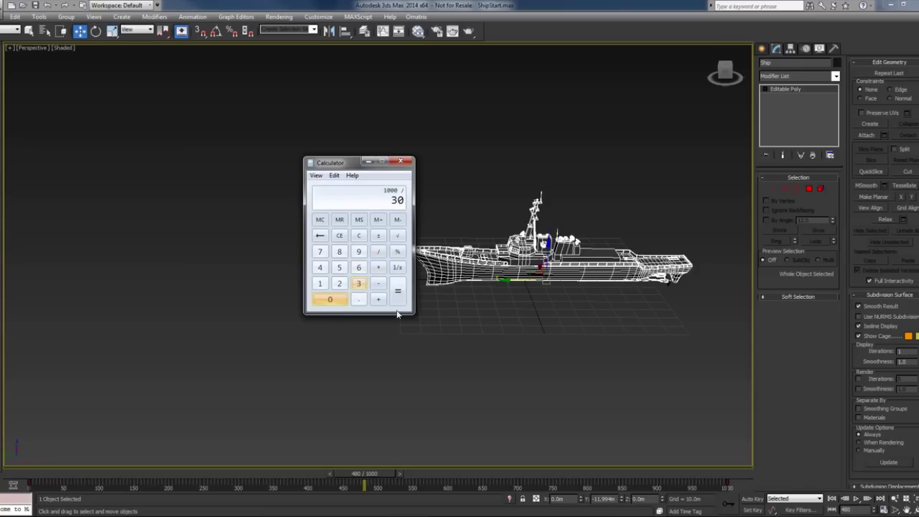
left_click(879, 510)
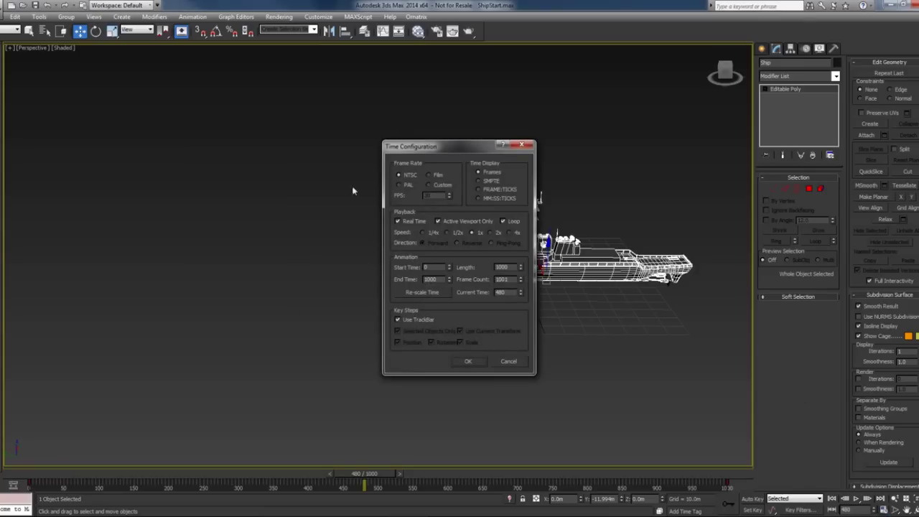
left_click(468, 361)
key("alt+Tab")
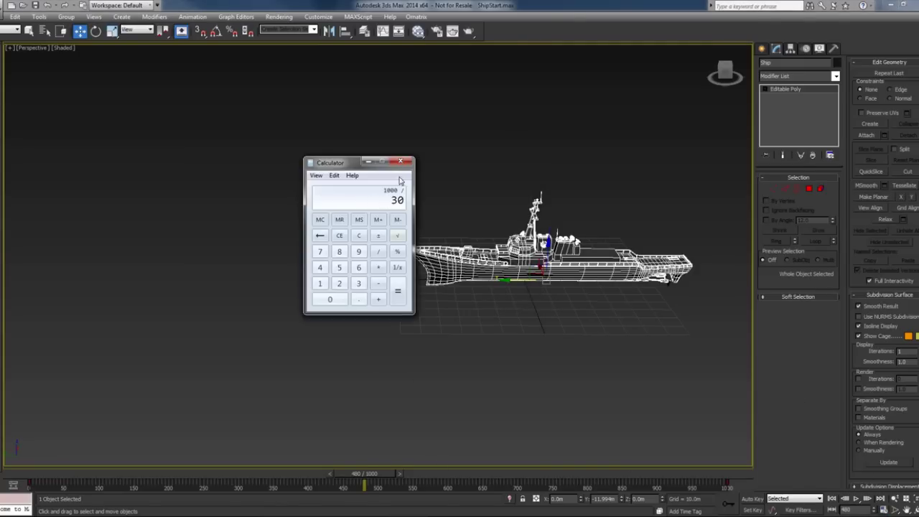
left_click(397, 291)
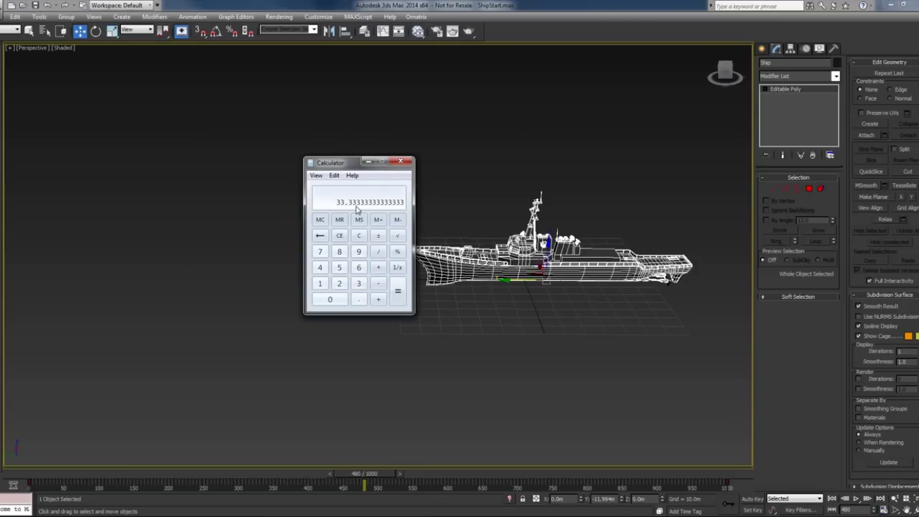
Step: Clear Calculator and compute 400 ÷ 33, giving about 12.12
left_click(359, 235)
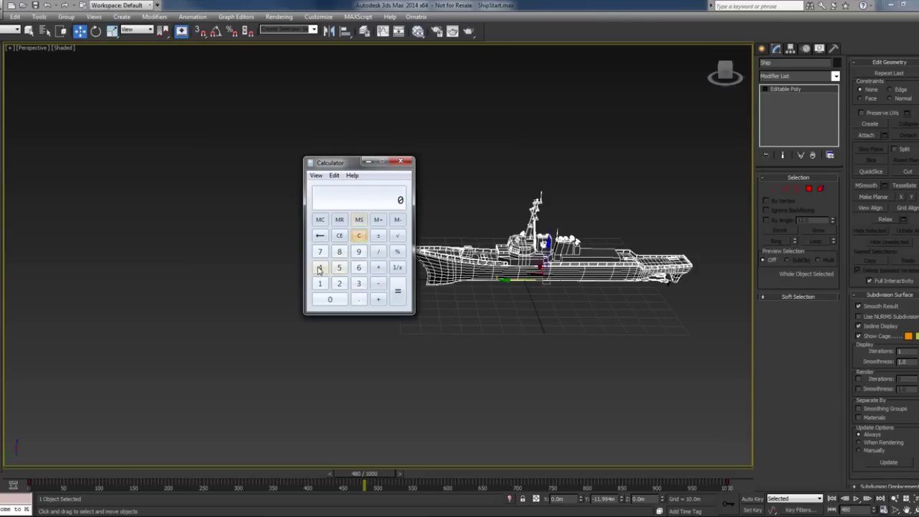
left_click(320, 267)
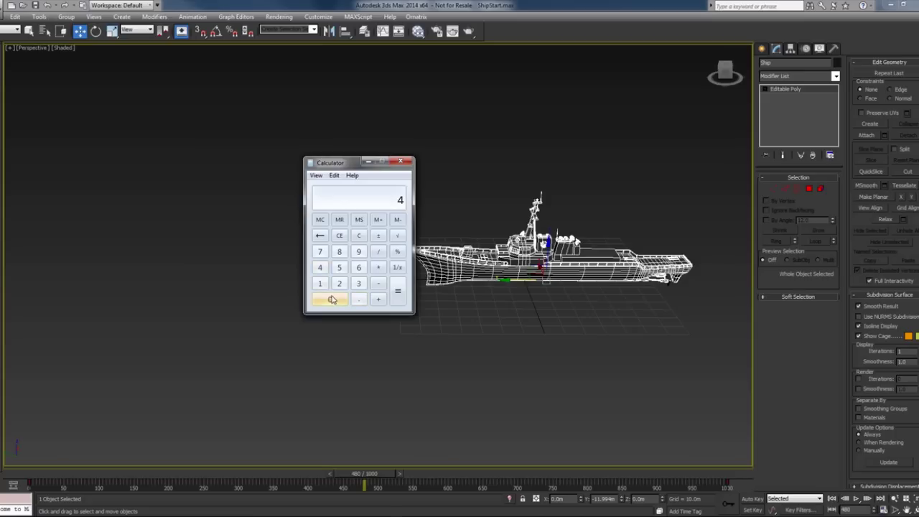
double_click(331, 300)
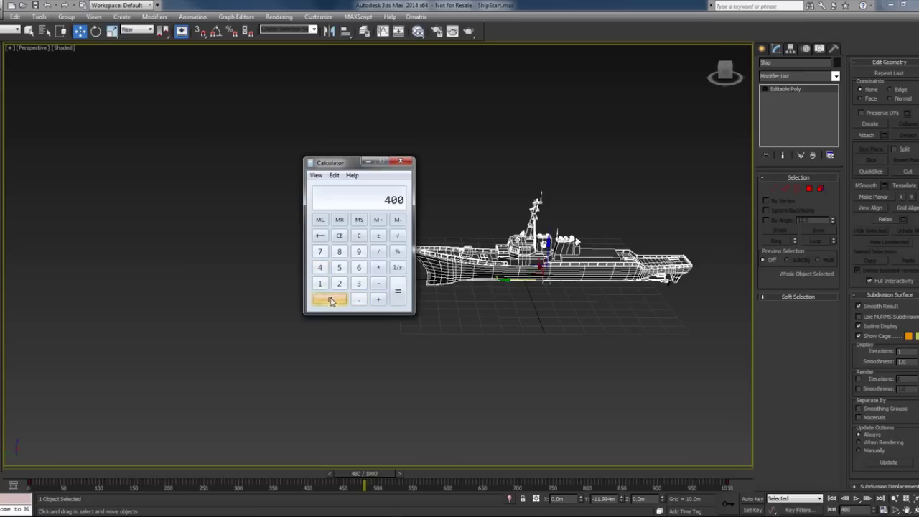
left_click(378, 253)
left_click(359, 282)
left_click(359, 283)
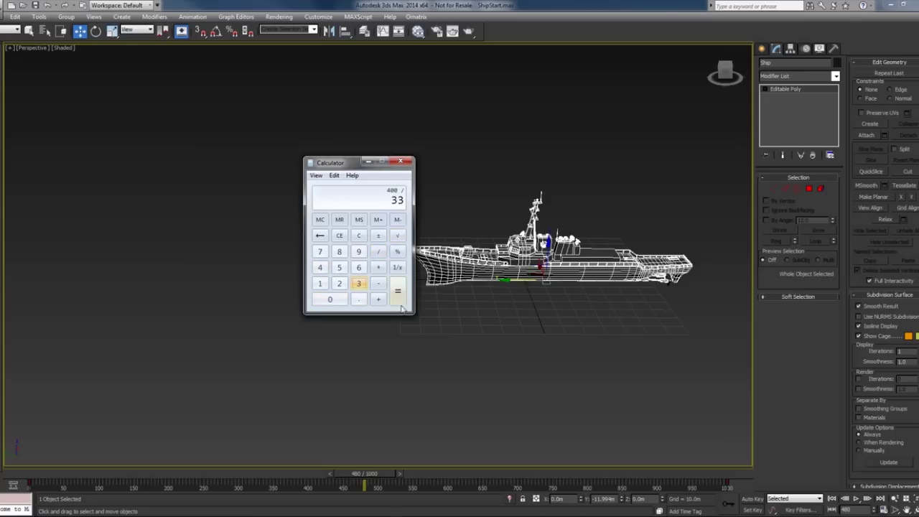
left_click(399, 292)
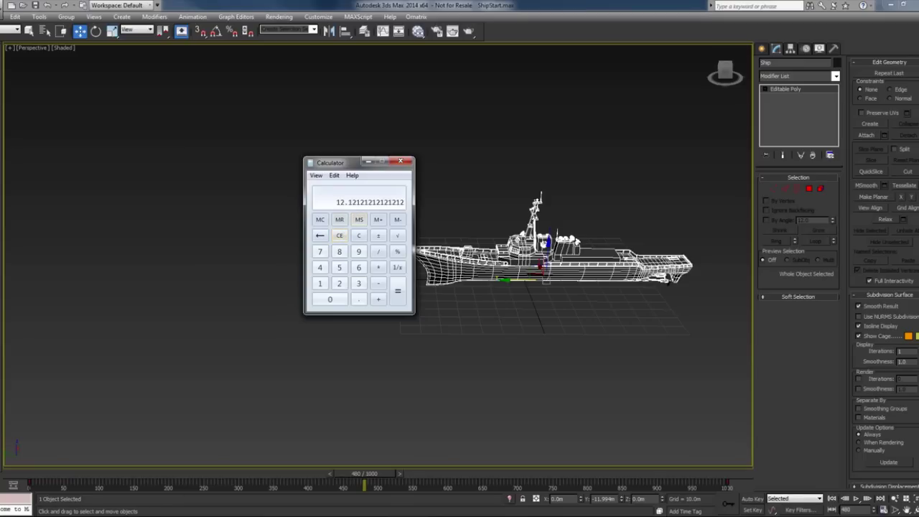
Step: Convert 12 m/s to km/h with a Google search, noting 43.2 km/h, then minimise the browser
key("alt+Tab")
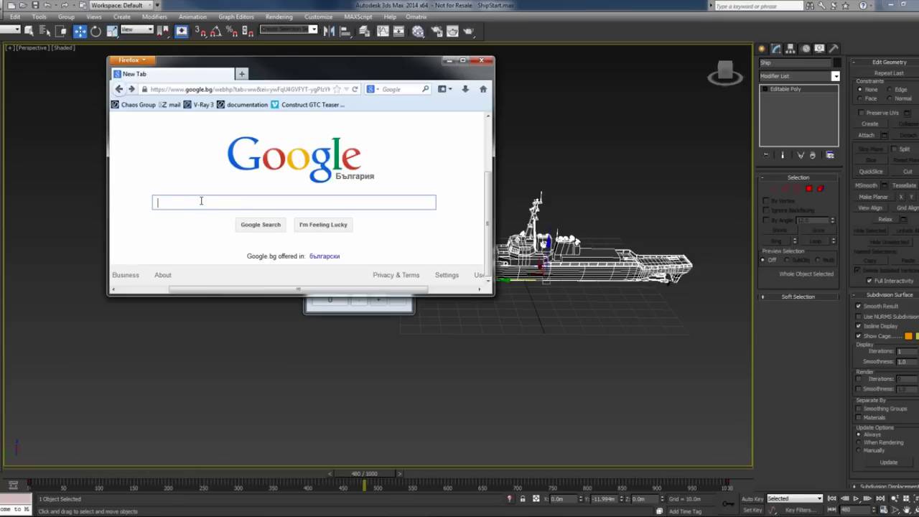
type("12m")
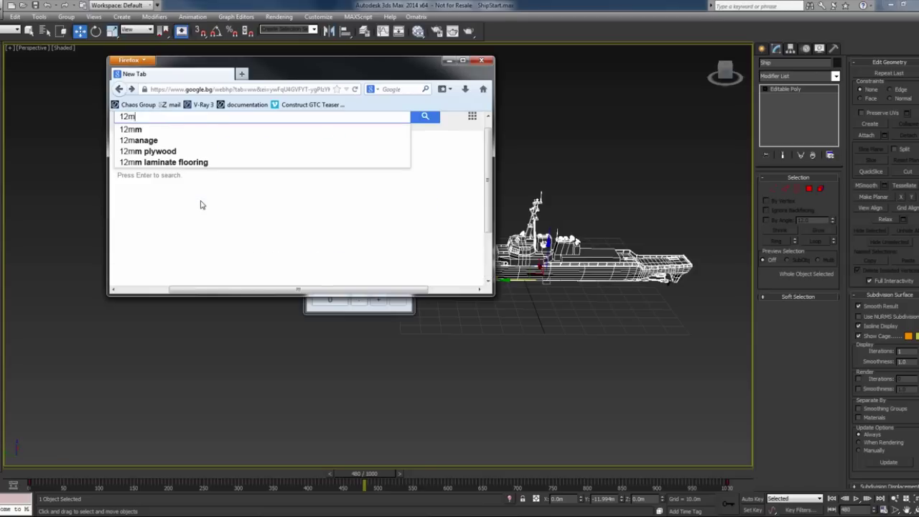
type("/s")
key("Down")
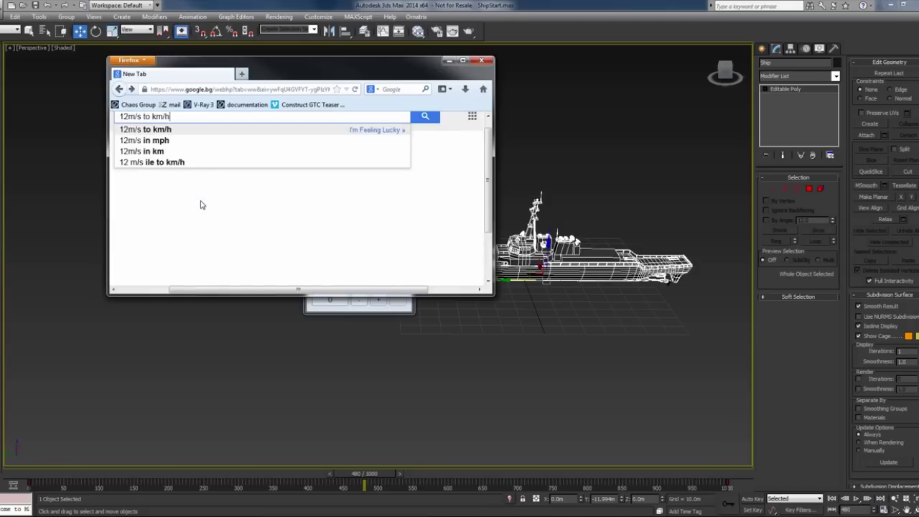
key("Return")
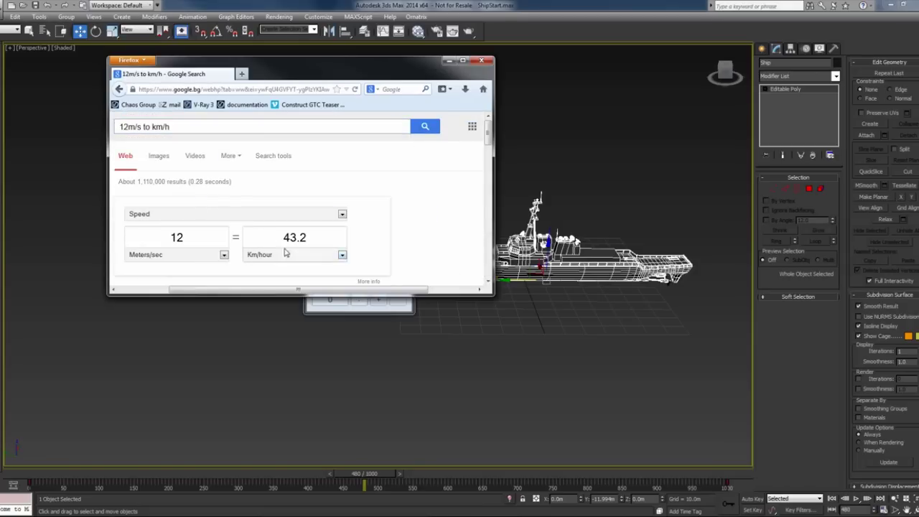
left_click_drag(283, 237, 308, 238)
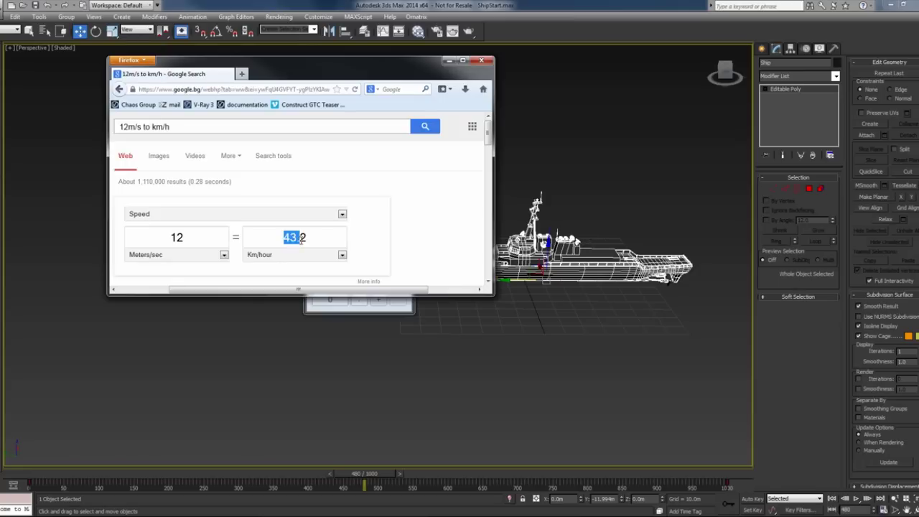
left_click(427, 242)
left_click(449, 60)
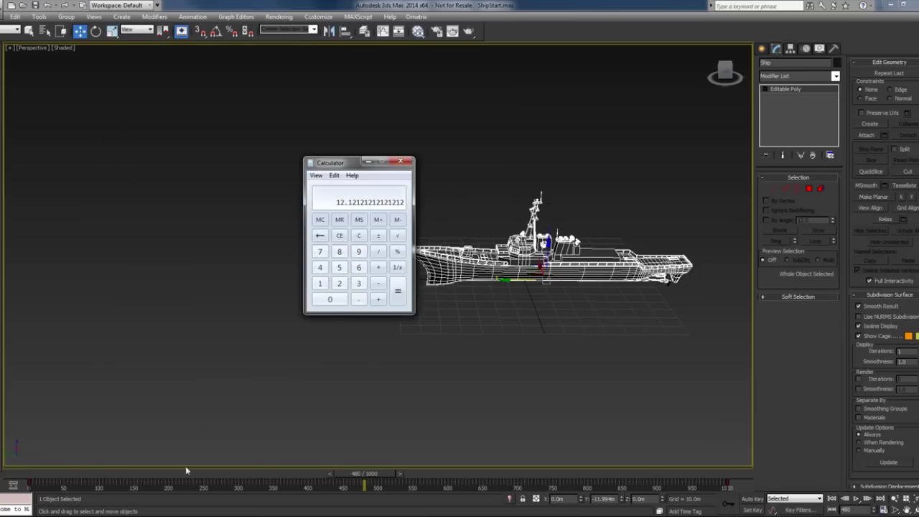
Step: Check the USS Fitzgerald's >30 knots (56 km/h) speed in the infobox, then minimise the browser
mouse_move(16, 508)
left_click(154, 477)
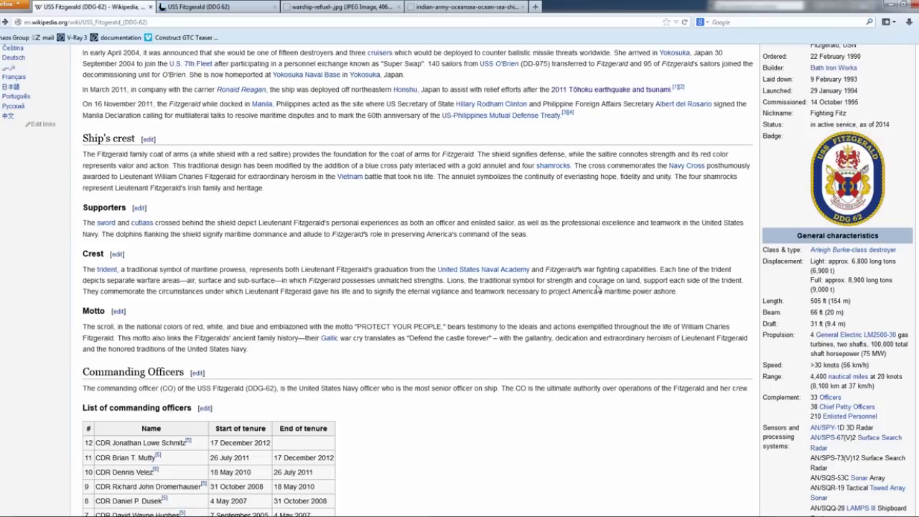
left_click_drag(763, 365, 873, 369)
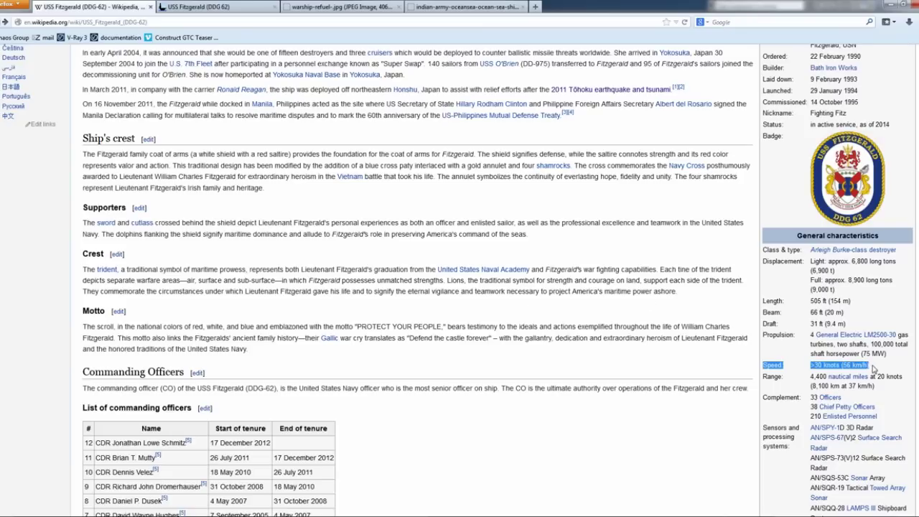
left_click(874, 368)
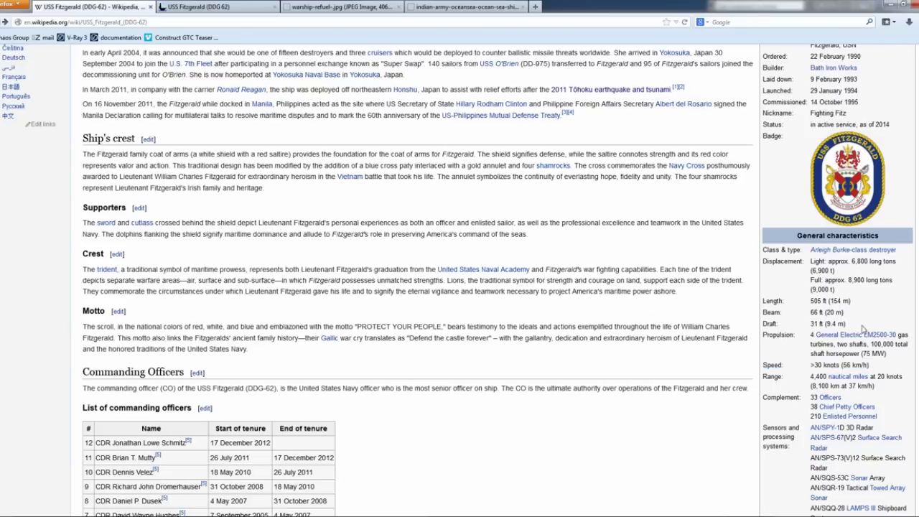
left_click(891, 7)
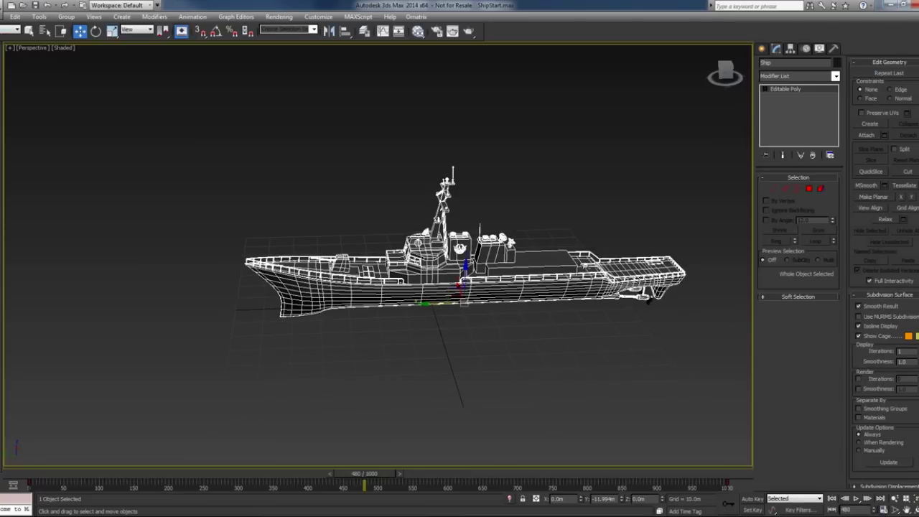
Step: Make both keys on the ship's Y Position curve linear in the Curve Editor
left_click(383, 31)
left_click(81, 160)
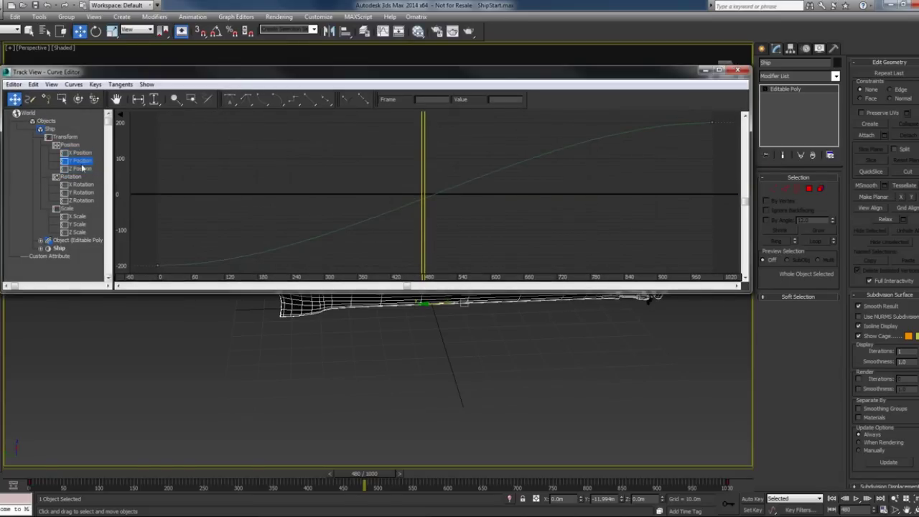
scroll(242, 187, "down", 1)
scroll(252, 186, "down", 1)
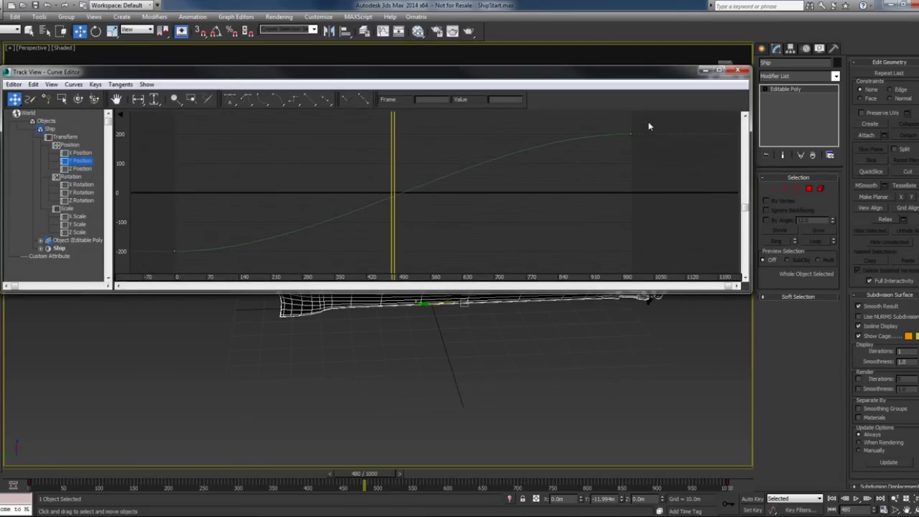
left_click_drag(649, 127, 167, 265)
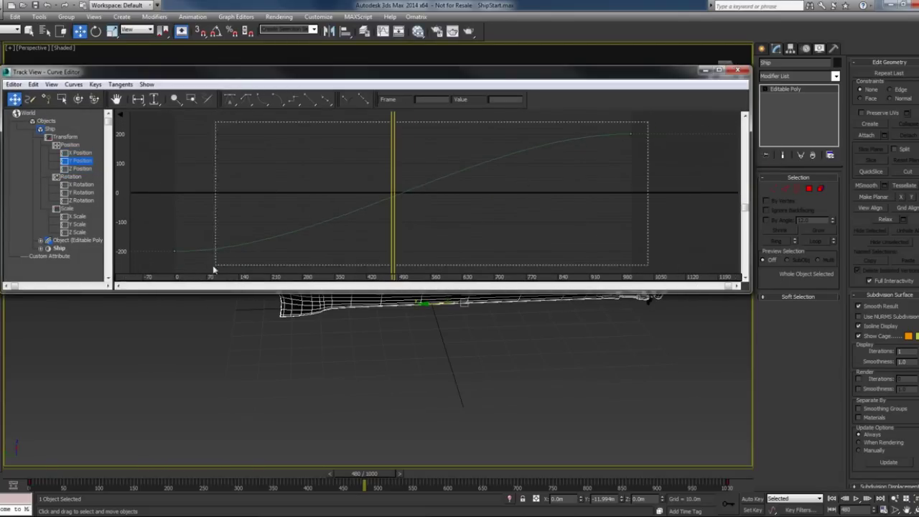
left_click(310, 100)
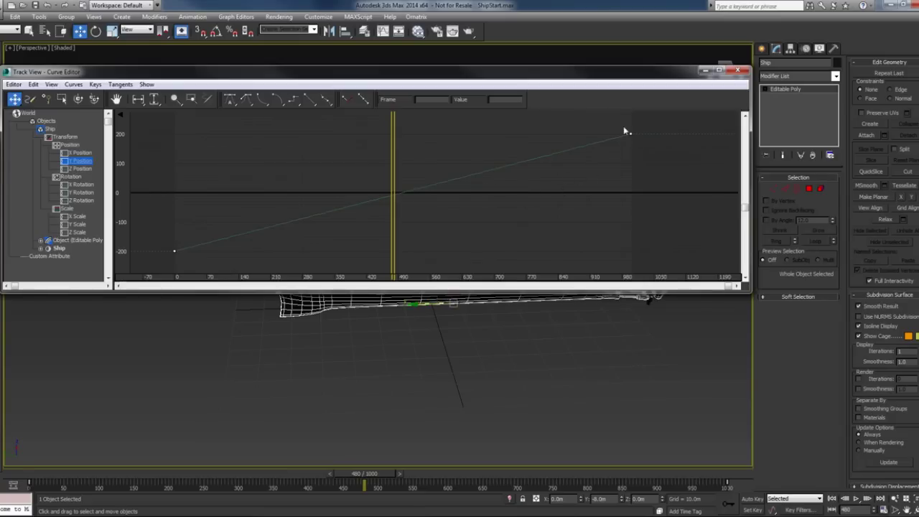
Step: Delete the ship's X and Z Position keys and close the Curve Editor
left_click(81, 154)
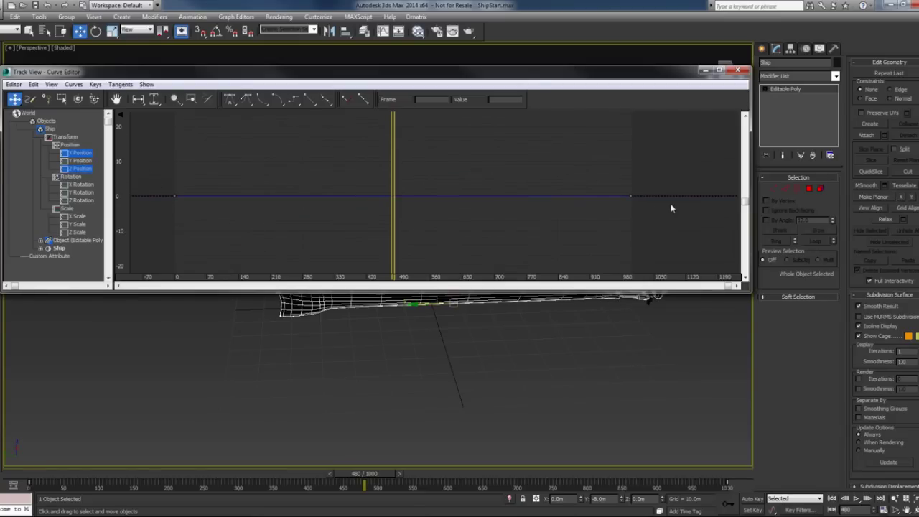
key("ctrl+a")
key("Delete")
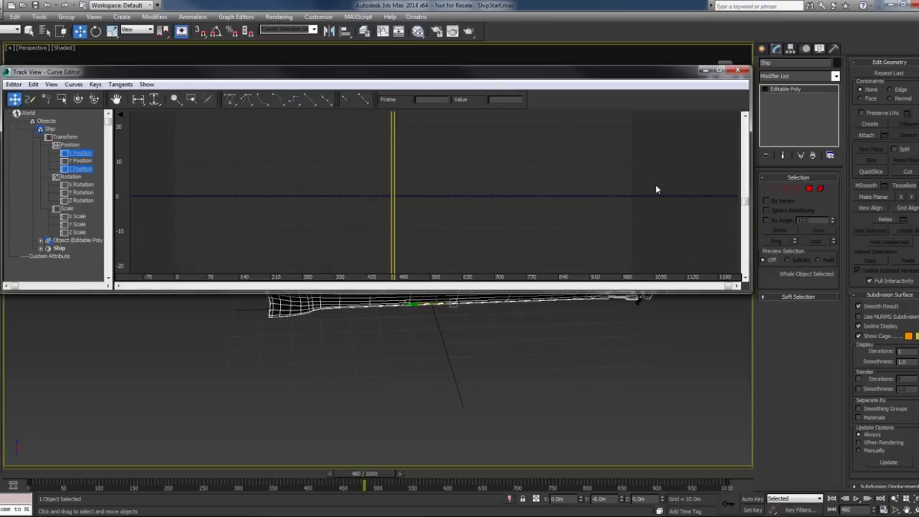
left_click(739, 70)
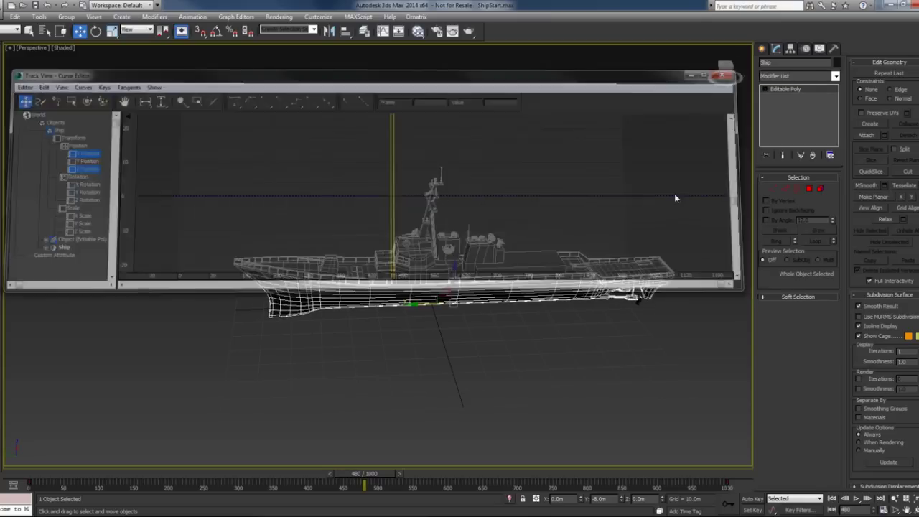
left_click(507, 364)
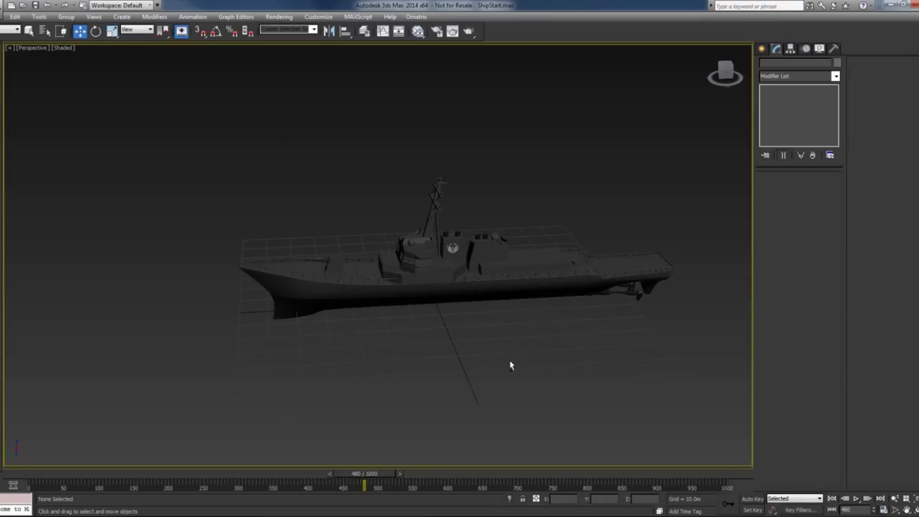
Step: Switch the Create > Geometry list to the PhoenixFD category and view the grid from above
key("q")
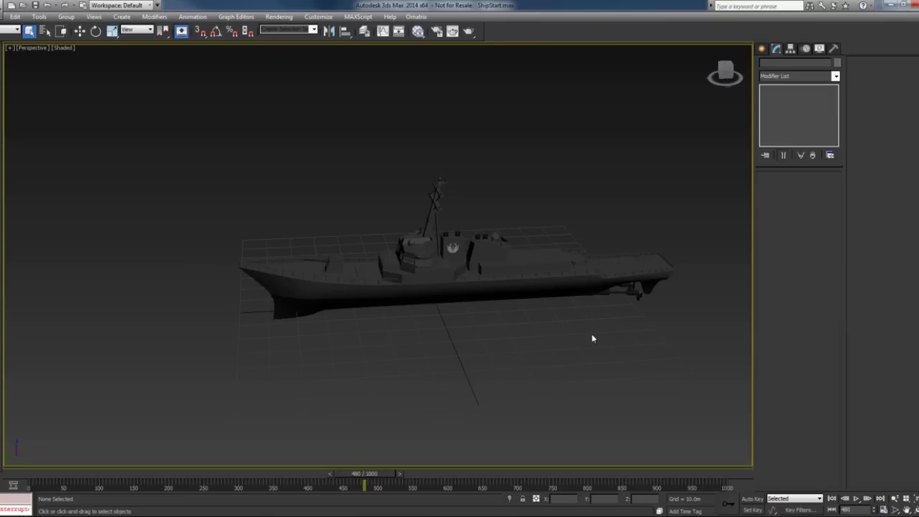
left_click(761, 49)
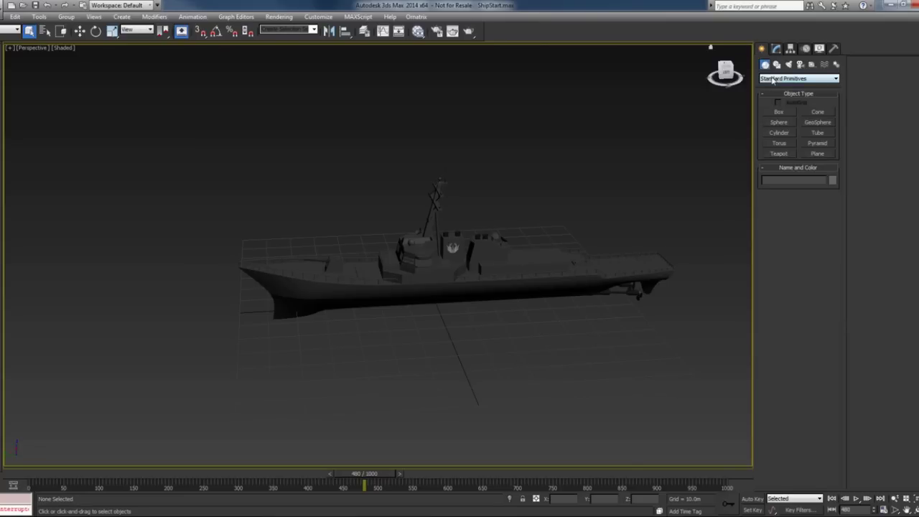
left_click(776, 79)
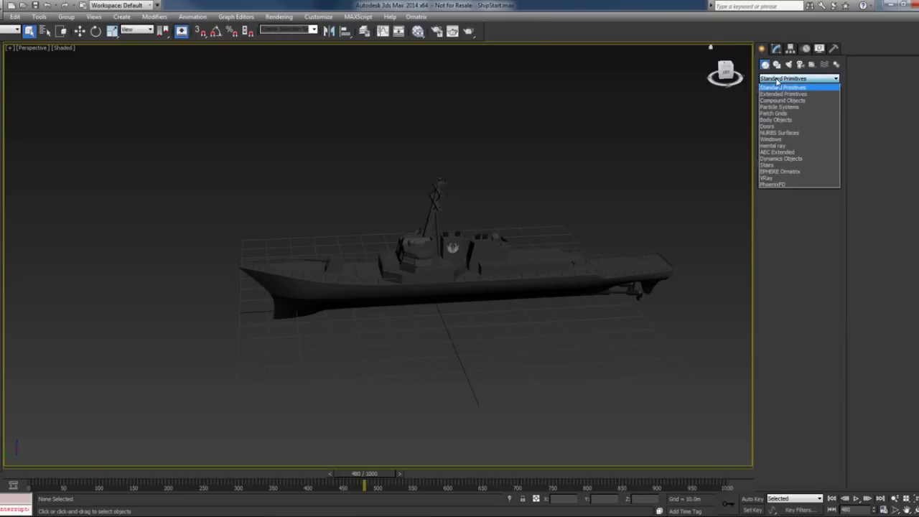
left_click(779, 184)
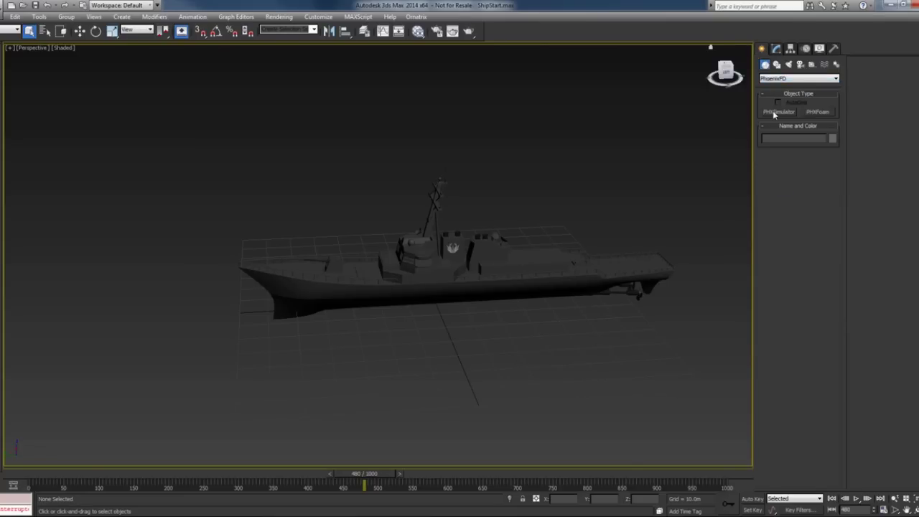
scroll(459, 203, "down", 5)
mouse_move(459, 204)
middle_mouse_down("alt")
mouse_move(457, 250)
mouse_move(395, 322)
middle_mouse_up("alt")
Step: Draw a PHXSimulator grid box, about 148 × 541 × 16 m, across the ship and ground grid
left_click(41, 469)
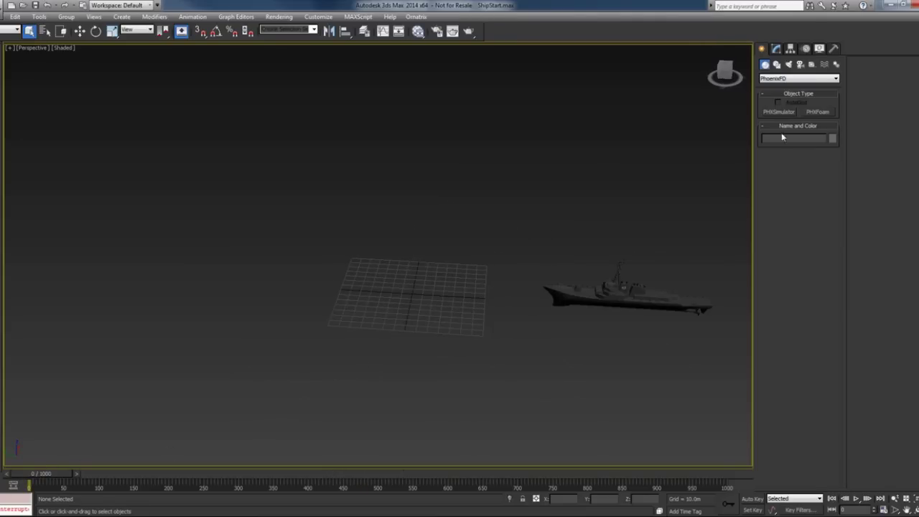
left_click(780, 112)
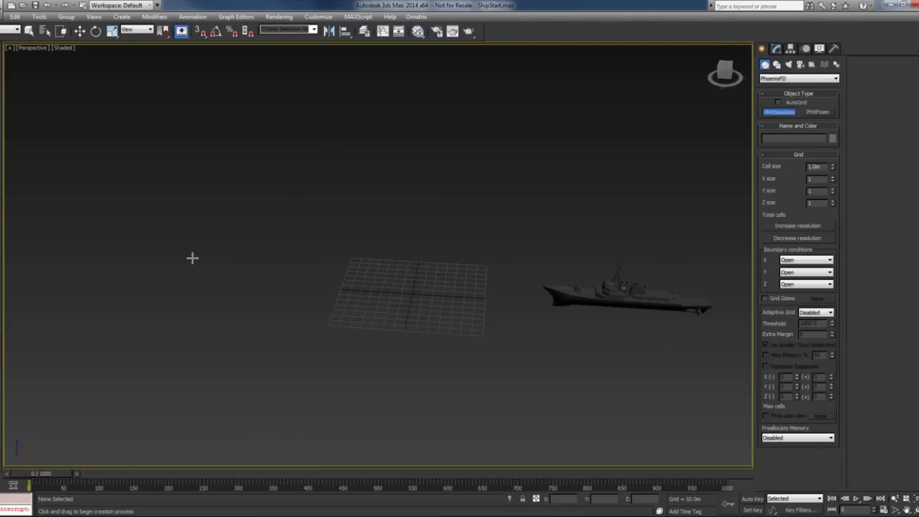
left_click_drag(170, 249, 727, 356)
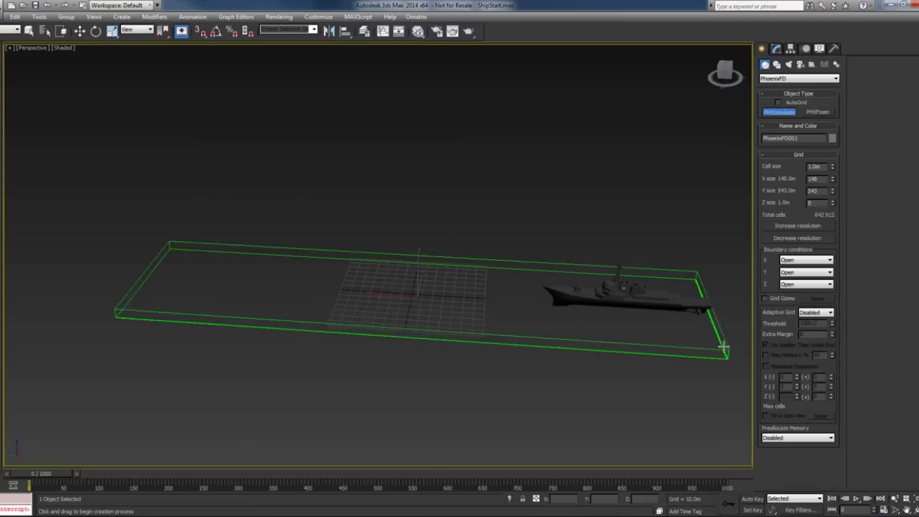
left_click(722, 338)
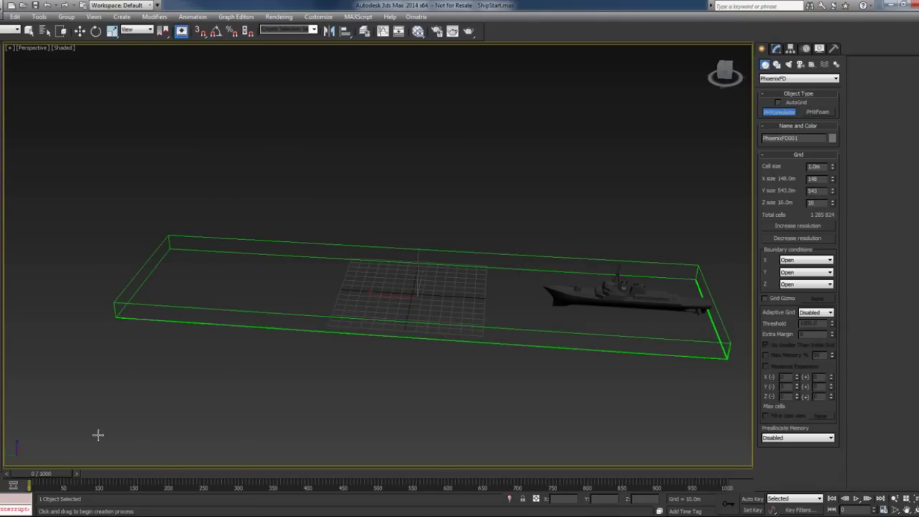
mouse_move(48, 476)
left_mouse_down()
mouse_move(618, 476)
mouse_move(36, 476)
left_mouse_up()
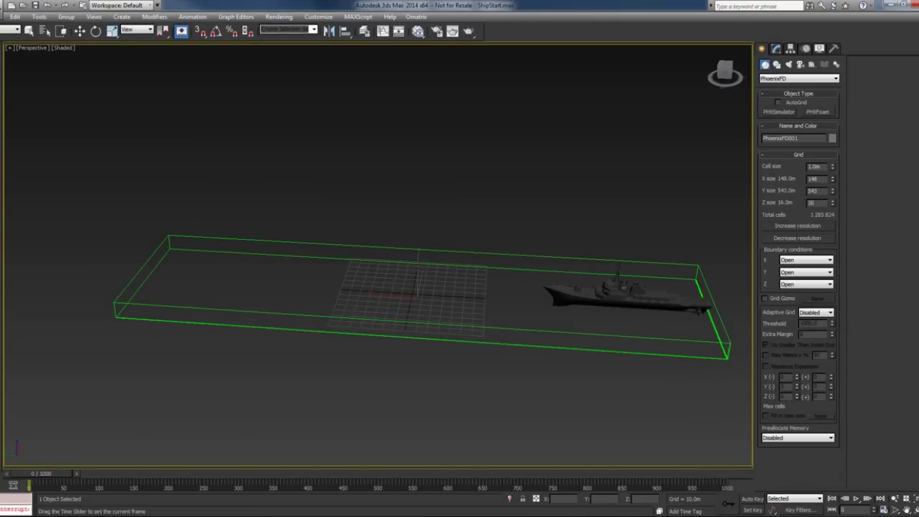
left_click(779, 113)
mouse_move(540, 350)
middle_mouse_down("alt")
mouse_move(550, 351)
mouse_move(550, 314)
mouse_move(553, 336)
middle_mouse_up("alt")
right_click(554, 318)
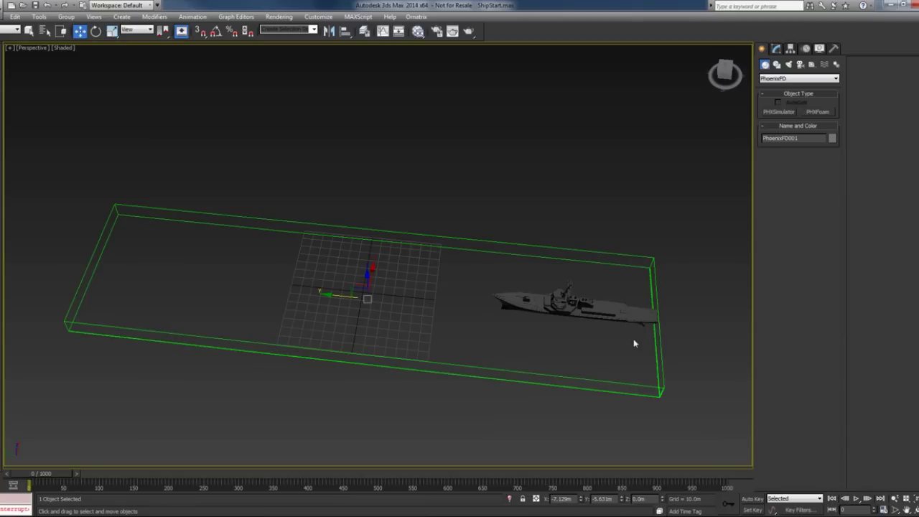
Step: Shrink the grid to X 60 and Y 223 m, move it onto the ship, and zero its X
mouse_move(518, 278)
middle_mouse_down("alt")
mouse_move(632, 332)
mouse_move(679, 232)
mouse_move(656, 229)
middle_mouse_up("alt")
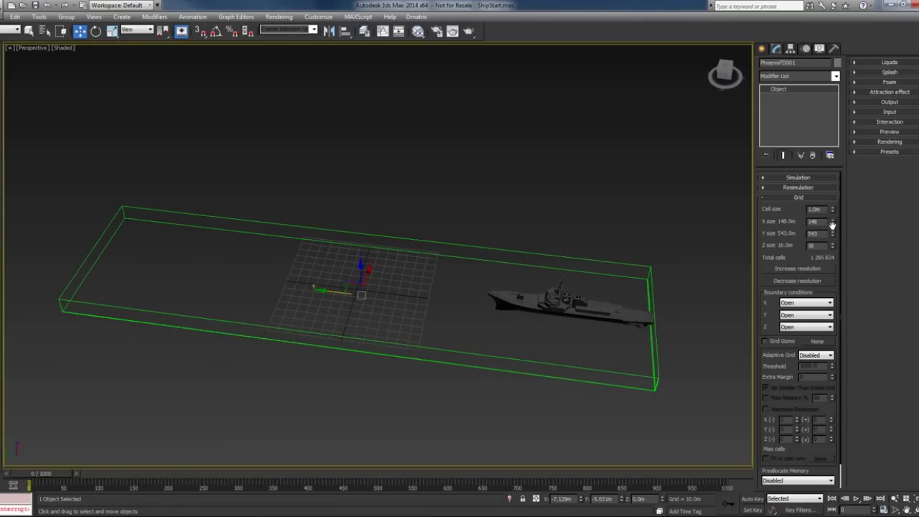
left_click_drag(833, 223, 835, 267)
middle_click_drag(613, 309, 253, 293, "alt")
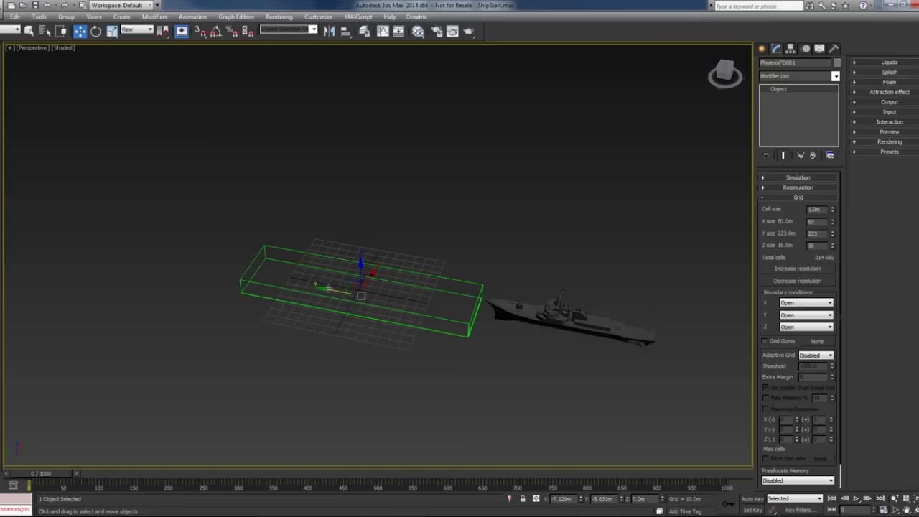
mouse_move(328, 288)
left_mouse_down()
mouse_move(539, 332)
mouse_move(586, 332)
left_mouse_up()
right_click(581, 498)
Step: Slide the grid box along the ship's length until it encloses the hull
scroll(576, 406, "up", 2)
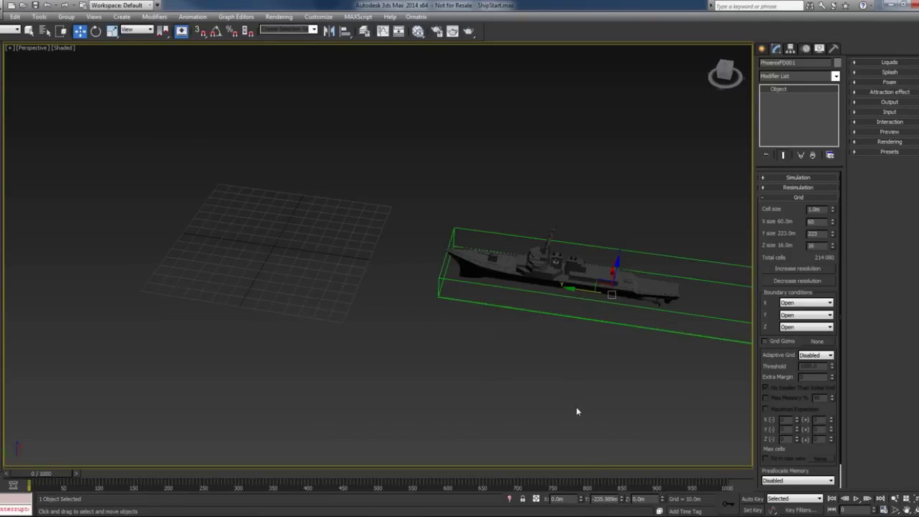
middle_click_drag(576, 410, 473, 390, "alt")
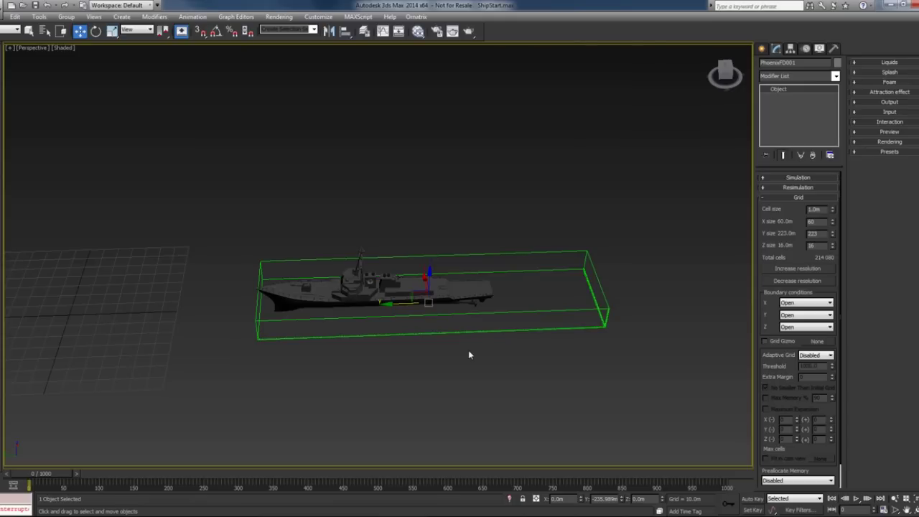
middle_click_drag(464, 353, 459, 389, "alt")
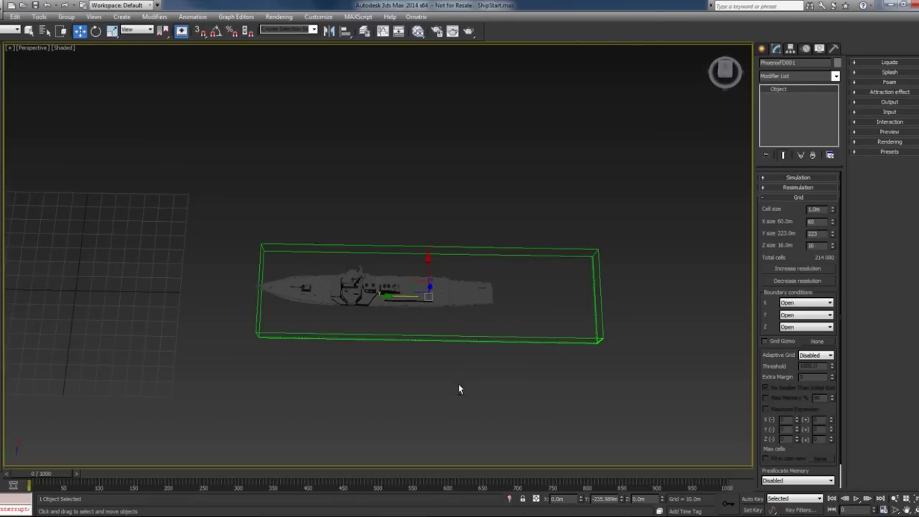
left_click_drag(402, 296, 372, 320)
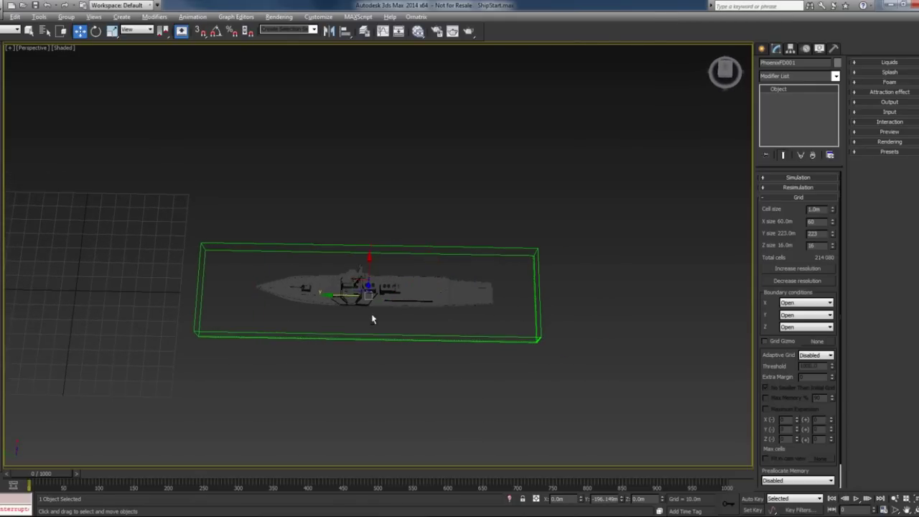
middle_click_drag(372, 320, 372, 327, "alt")
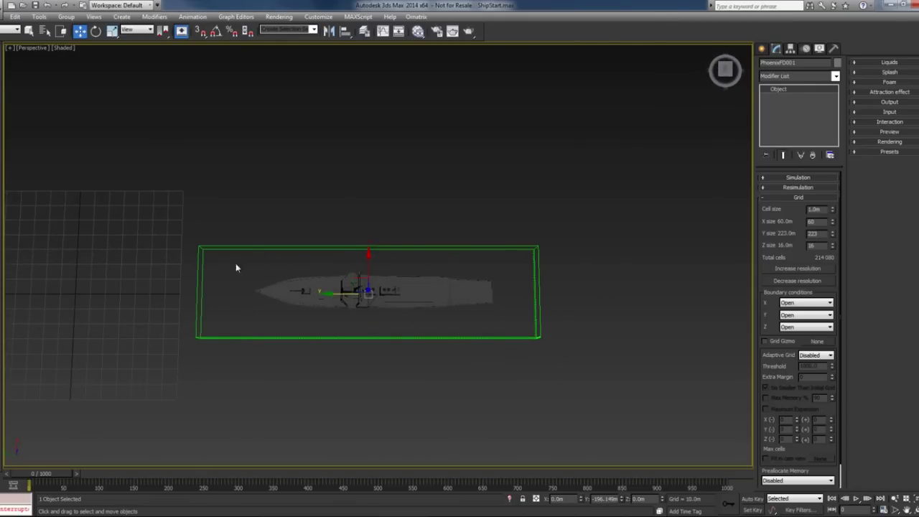
middle_click_drag(265, 321, 265, 272, "alt")
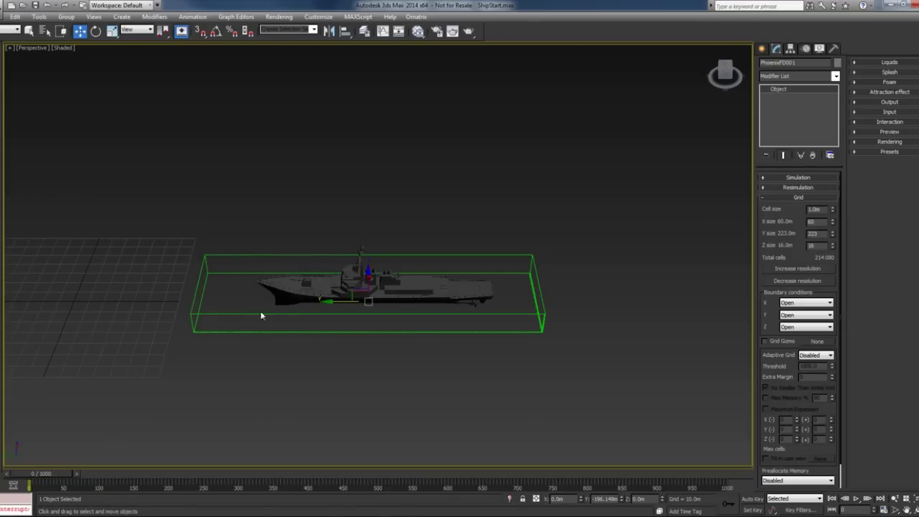
left_click_drag(327, 302, 385, 303)
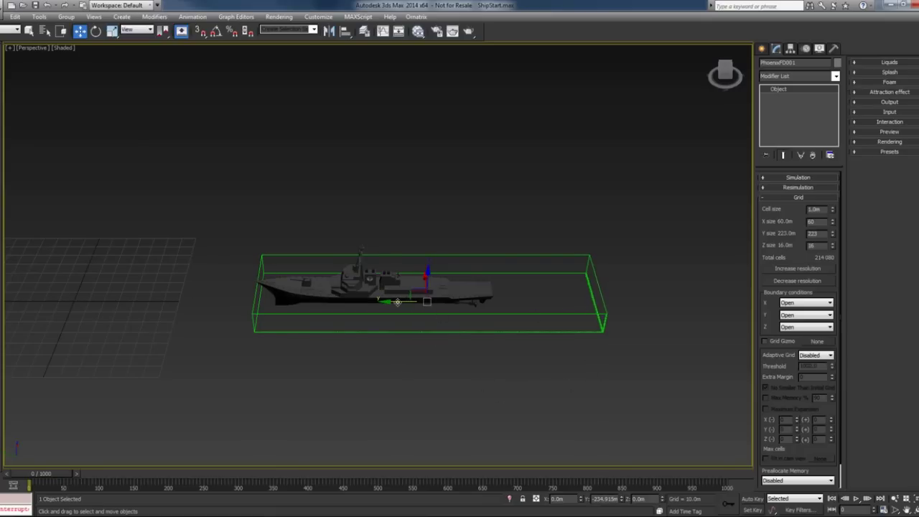
left_click_drag(395, 302, 400, 302)
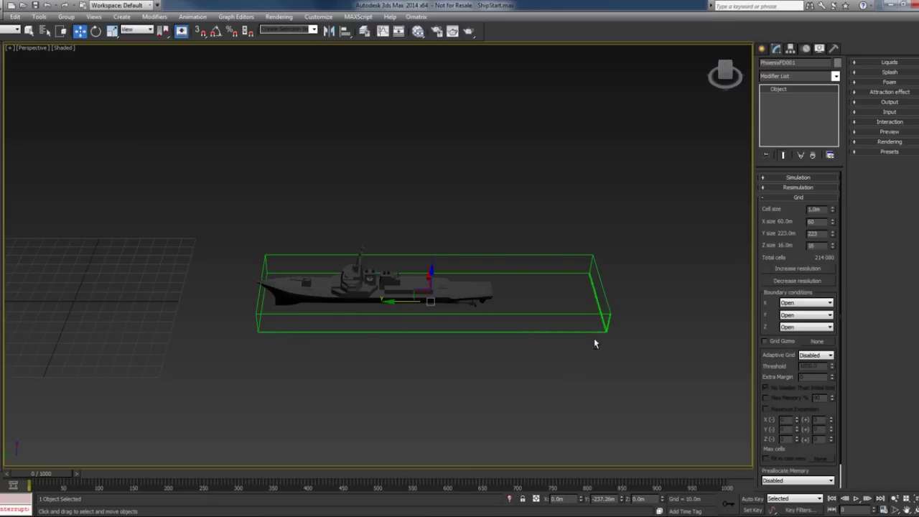
middle_click_drag(595, 339, 593, 319, "alt")
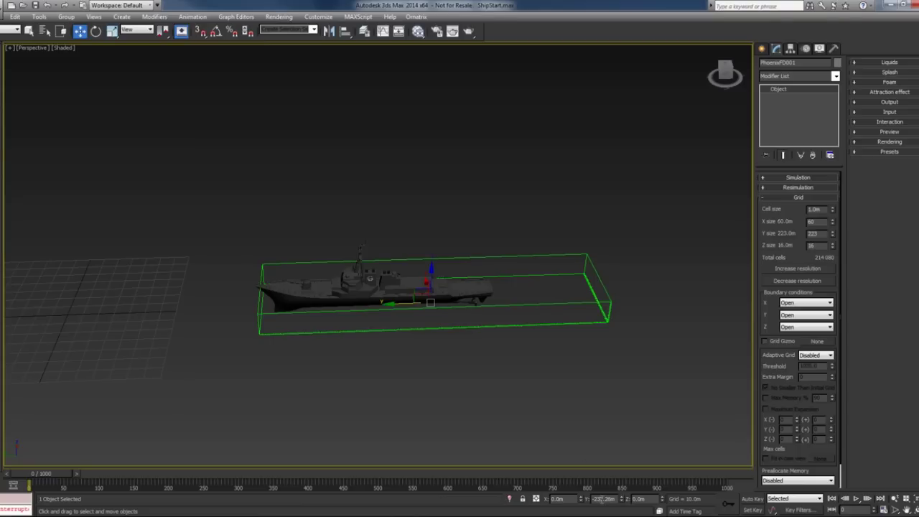
Step: Set the grid's Y position to -238.0 m and switch to the Left view
left_click_drag(602, 499, 741, 495)
type("8")
key("Return")
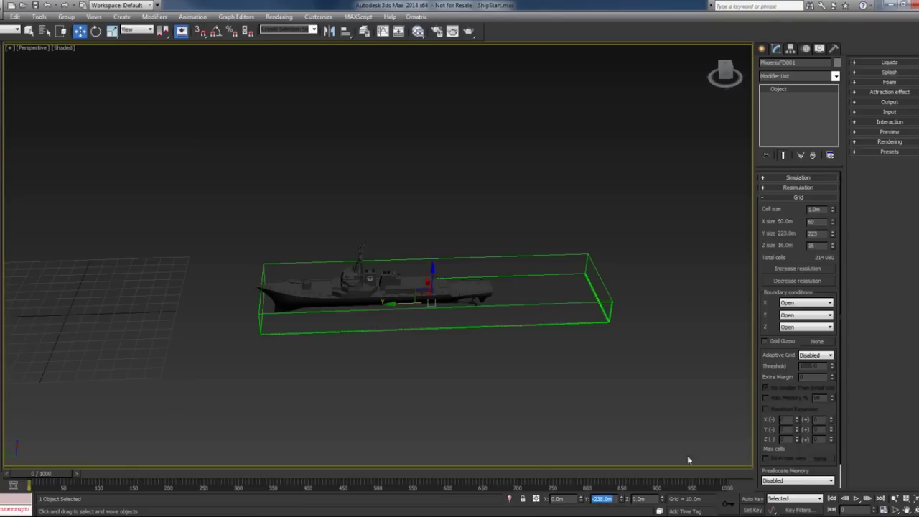
mouse_move(687, 459)
middle_mouse_down("alt")
mouse_move(459, 414)
mouse_move(420, 394)
mouse_move(474, 417)
middle_mouse_up("alt")
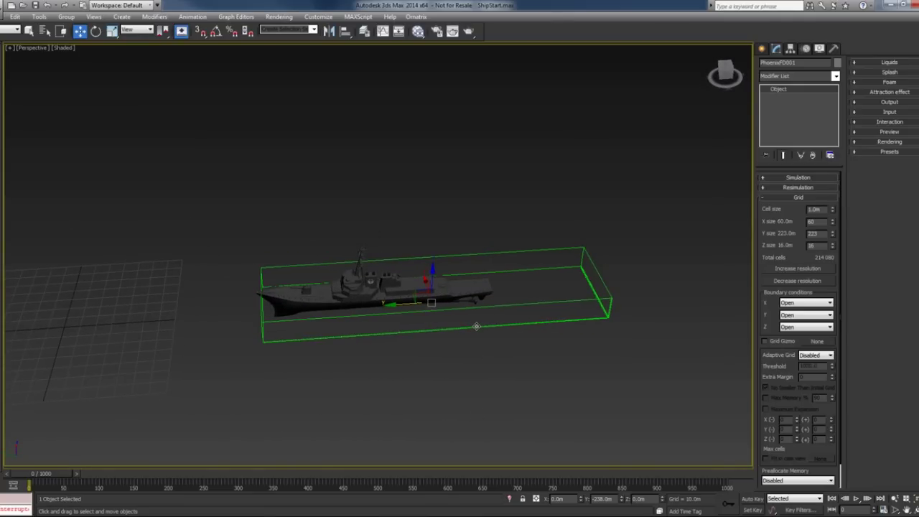
key("v")
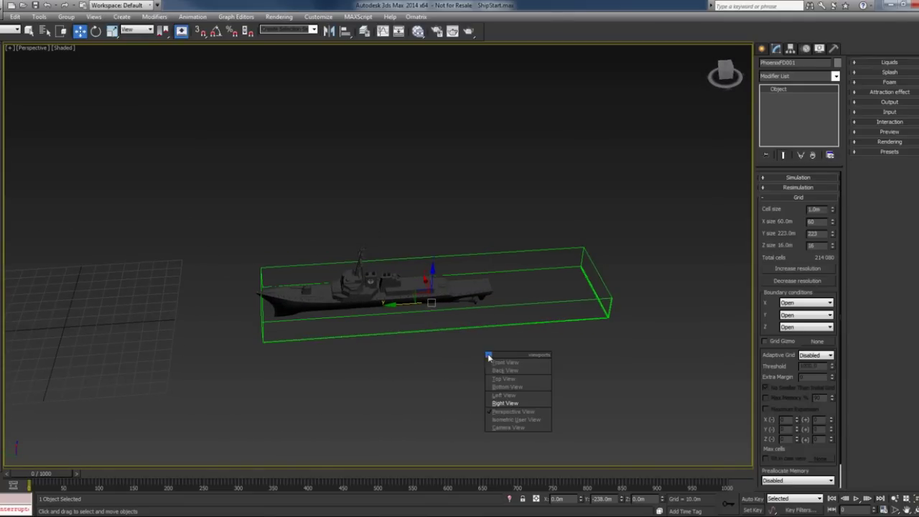
left_click(518, 395)
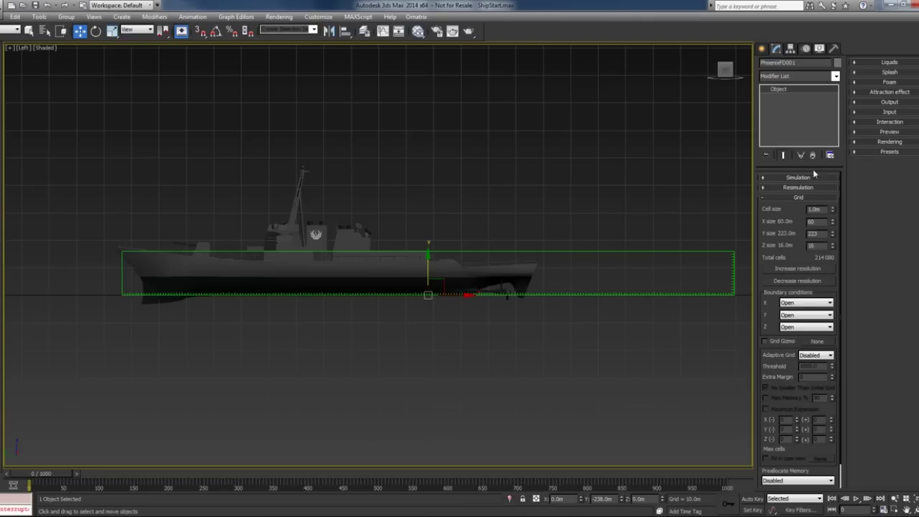
Step: Halve the grid's Z size to 8 m and raise the box around the hull
left_click_drag(822, 246, 791, 245)
type("8")
key("Return")
middle_click_drag(504, 256, 495, 260)
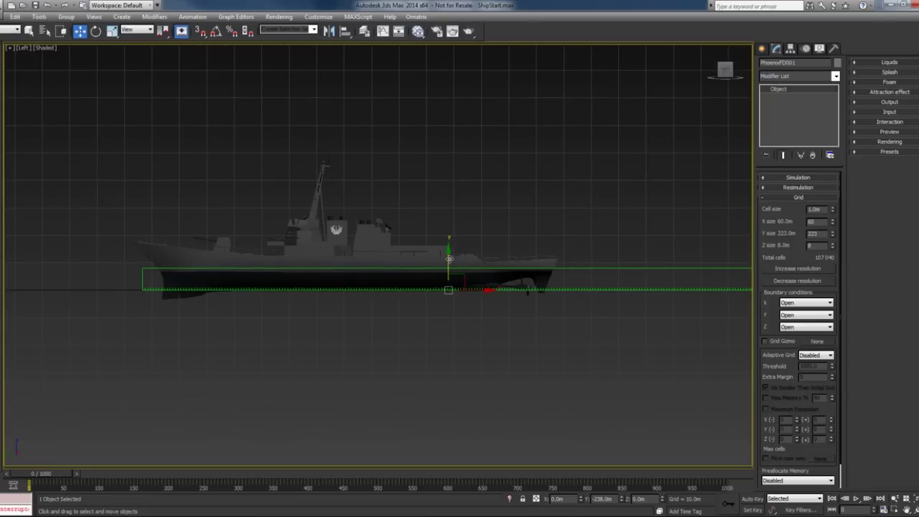
left_click_drag(449, 259, 448, 251)
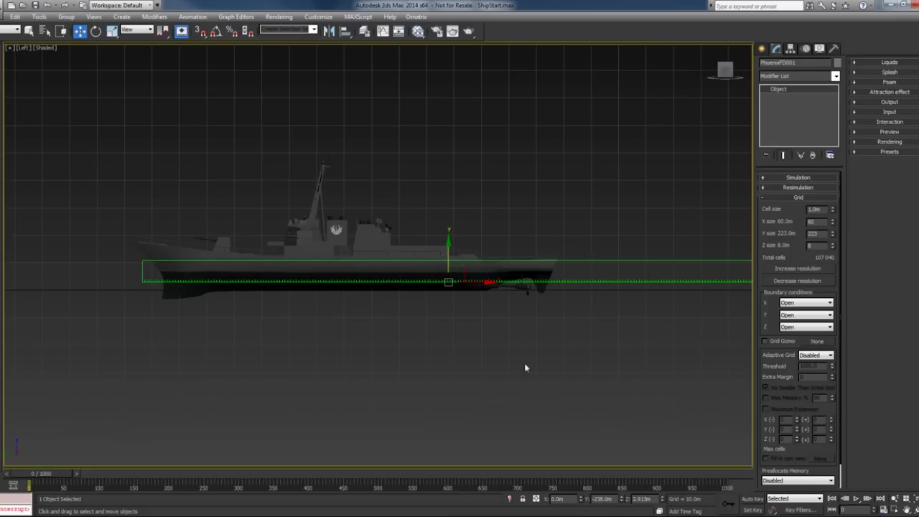
left_click_drag(448, 253, 448, 250)
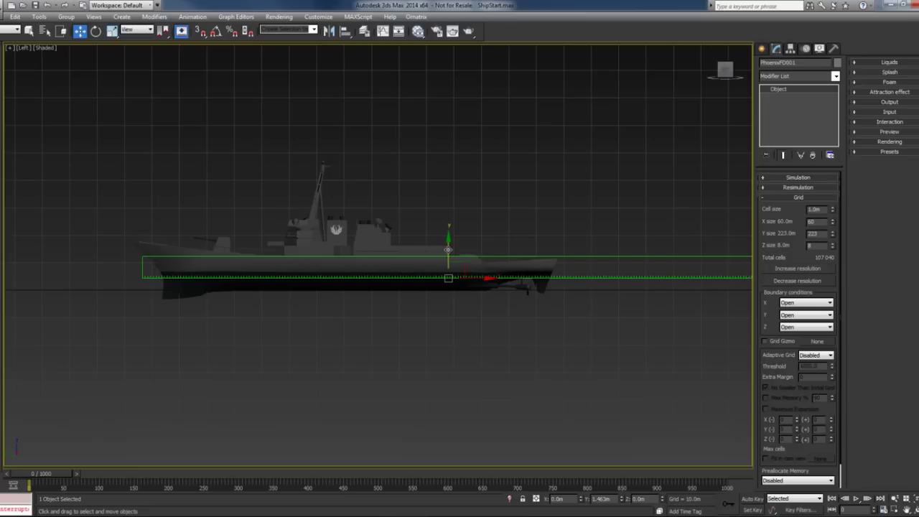
Step: Set the grid's Z position to 4.0 m and return to the Perspective view
double_click(642, 499)
type("4")
key("Return")
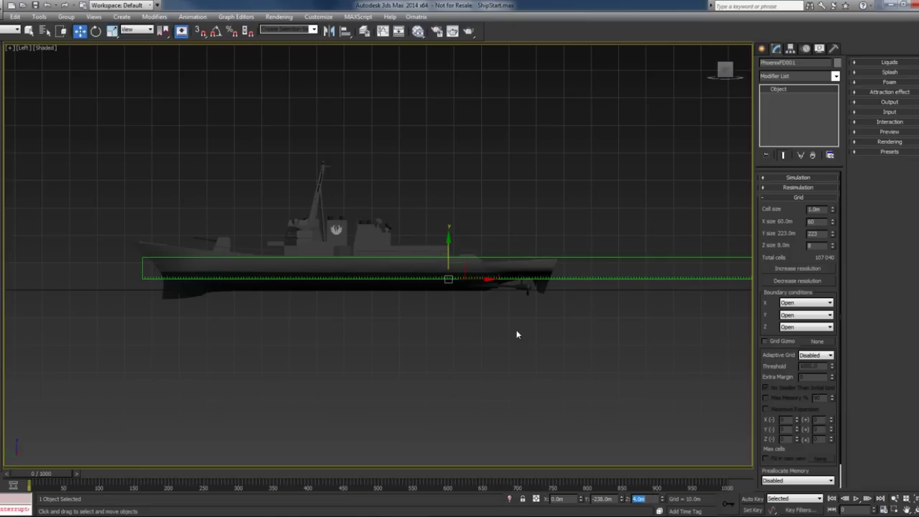
key("v")
left_click(542, 394)
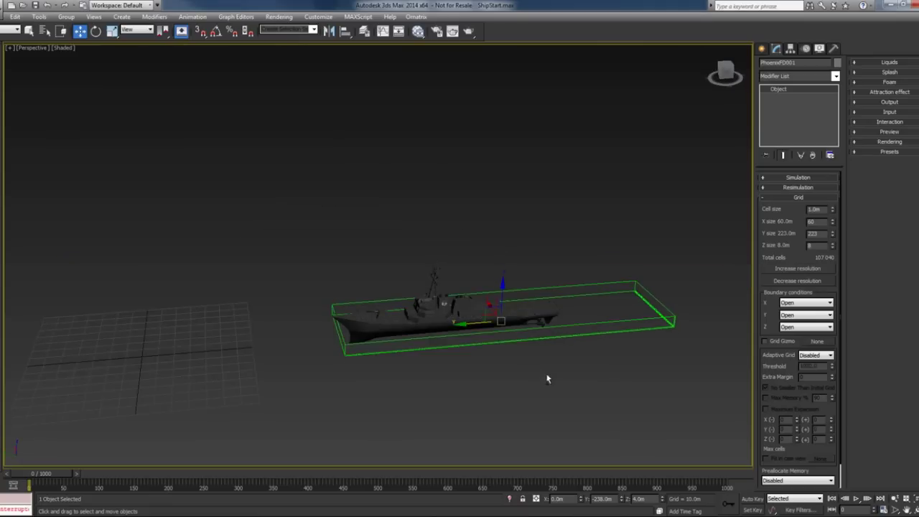
Step: Link the PhoenixFD grid box to the ship and scrub the timeline to check it follows
middle_click_drag(547, 379, 547, 375, "alt")
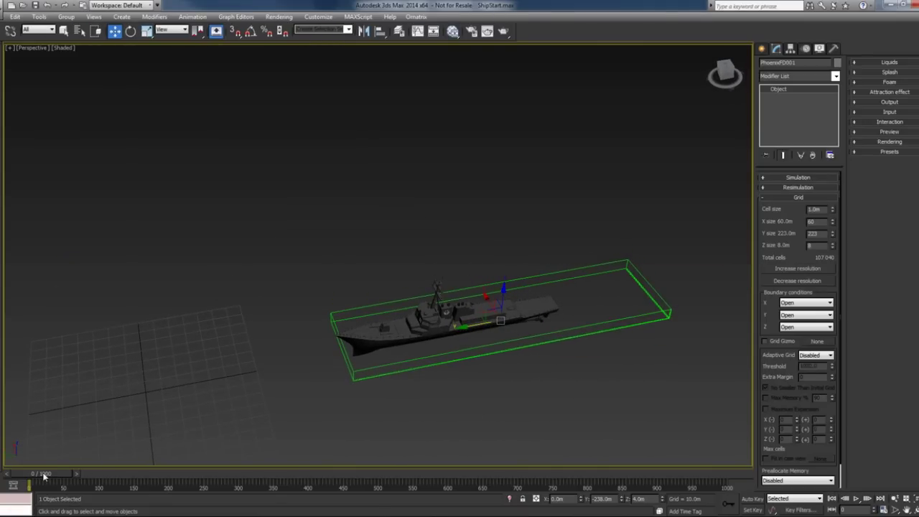
mouse_move(44, 475)
left_mouse_down()
mouse_move(296, 474)
mouse_move(48, 483)
mouse_move(17, 472)
left_mouse_up()
key("w")
left_click(10, 31)
left_click_drag(517, 347, 438, 282)
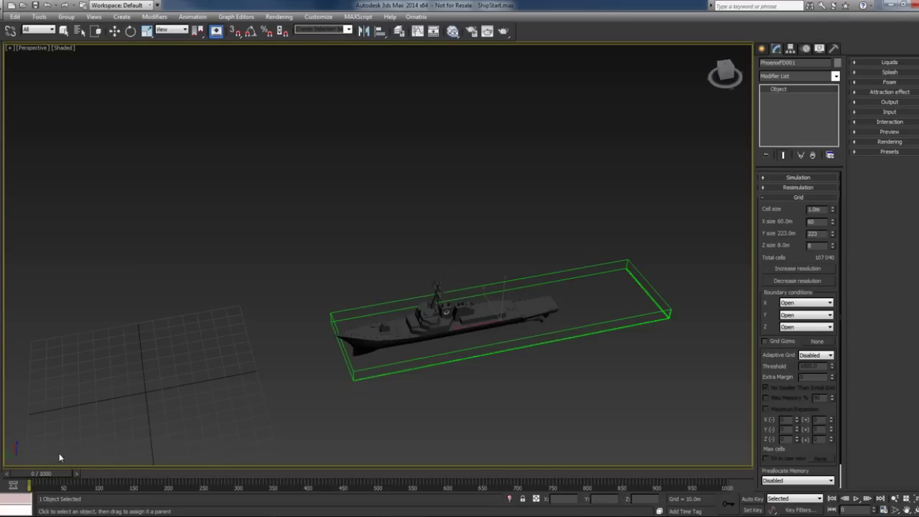
mouse_move(44, 476)
left_mouse_down()
mouse_move(338, 475)
mouse_move(29, 476)
left_mouse_up()
Step: Set the grid cell size to 0.45 m (1,187,424 cells) and expand the Liquids settings
scroll(781, 402, "down", 2)
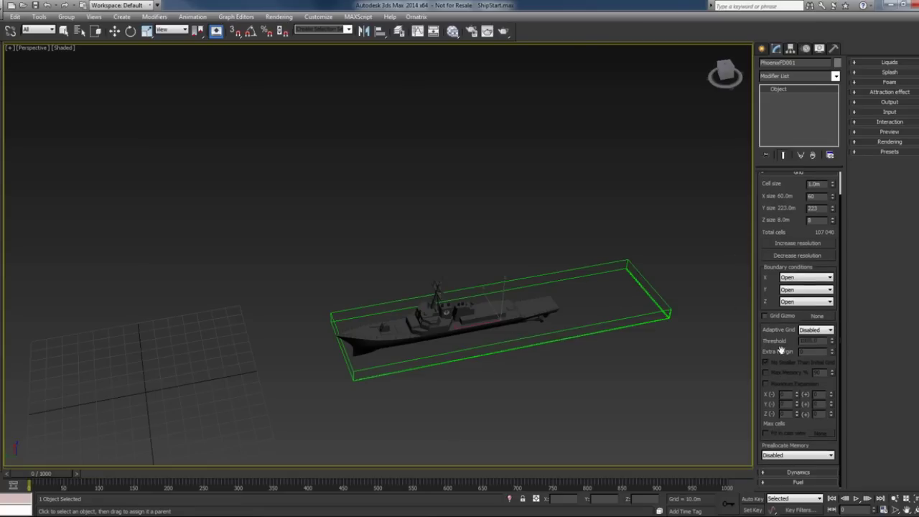
left_click(798, 472)
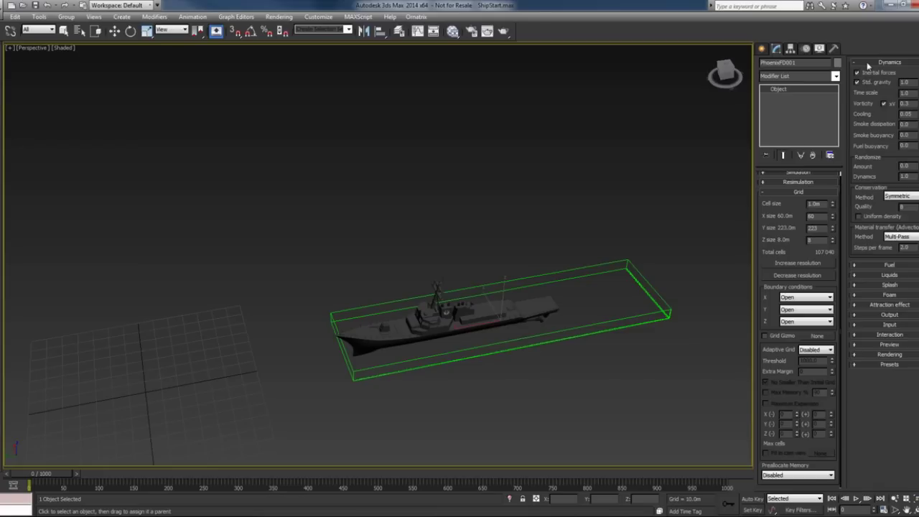
left_click(867, 65)
scroll(815, 196, "up", 1)
key("q")
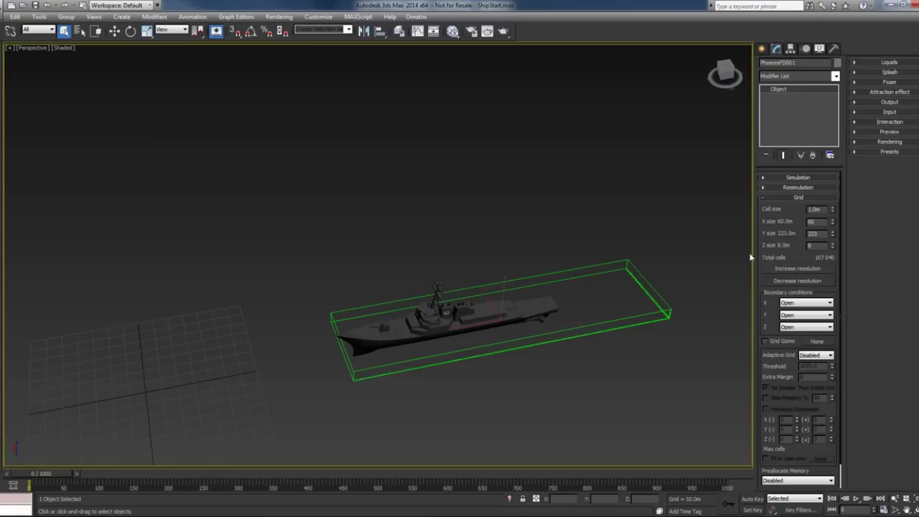
left_click_drag(832, 212, 840, 236)
left_click(875, 63)
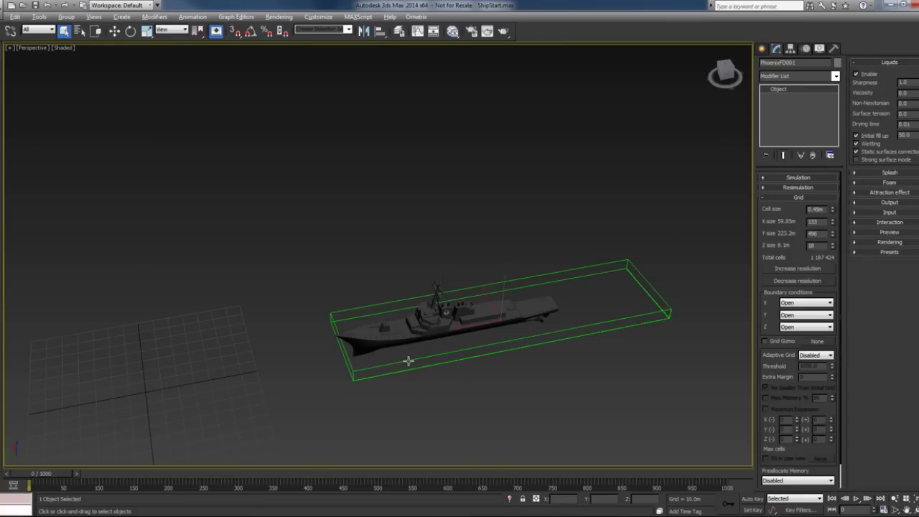
middle_click_drag(408, 361, 398, 348, "alt")
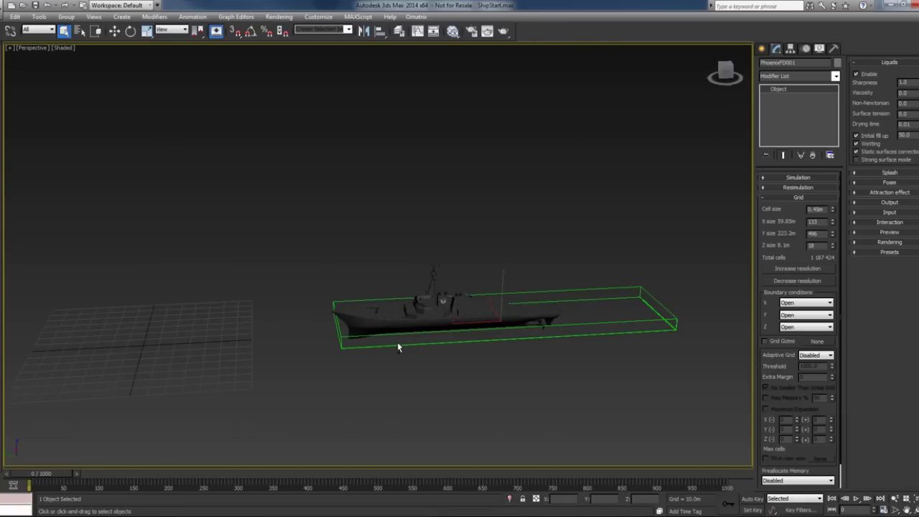
Step: Look up the USS Fitzgerald's 31 ft (9.4 m) draft in the Wikipedia infobox
key("alt+Tab")
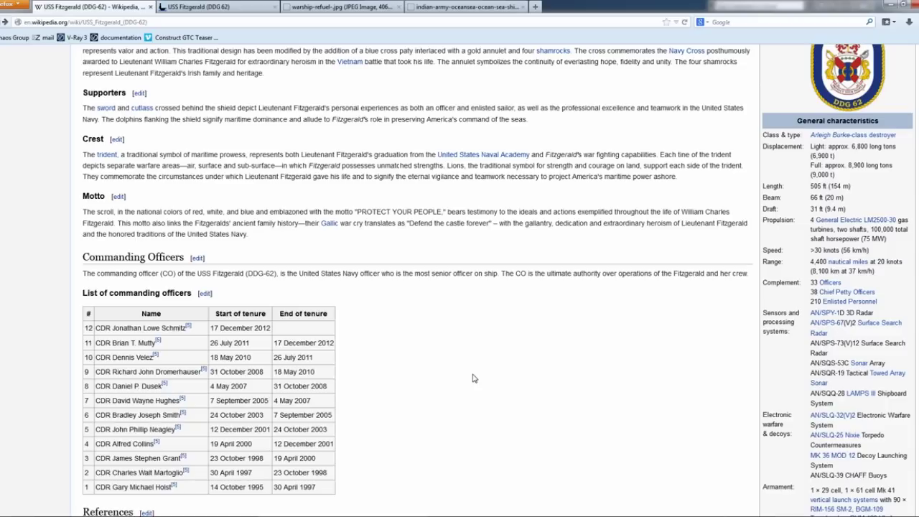
middle_click_drag(525, 325, 373, 346)
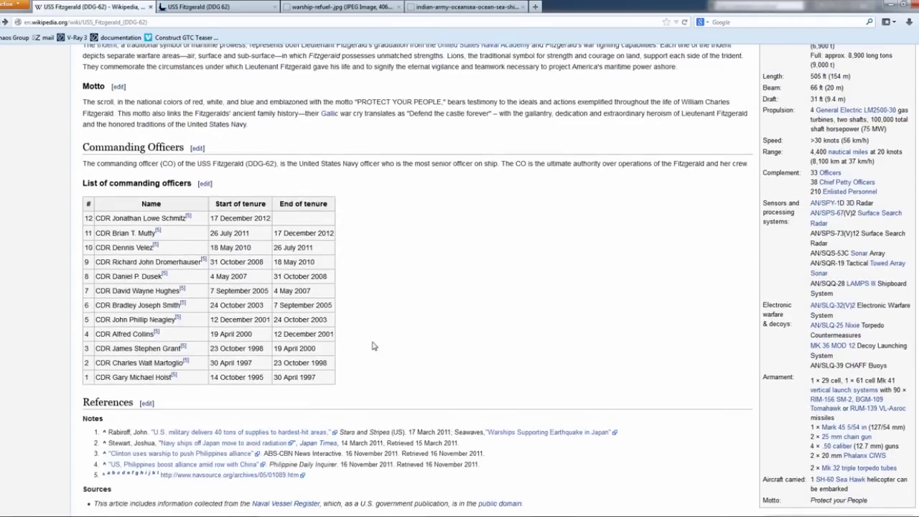
scroll(372, 346, "up", 3)
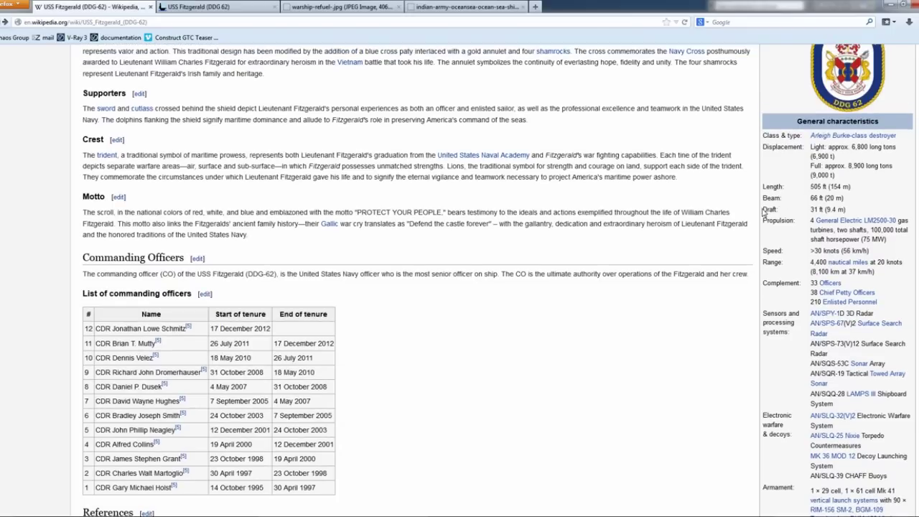
mouse_move(764, 209)
left_mouse_down()
mouse_move(851, 210)
mouse_move(826, 210)
left_mouse_up()
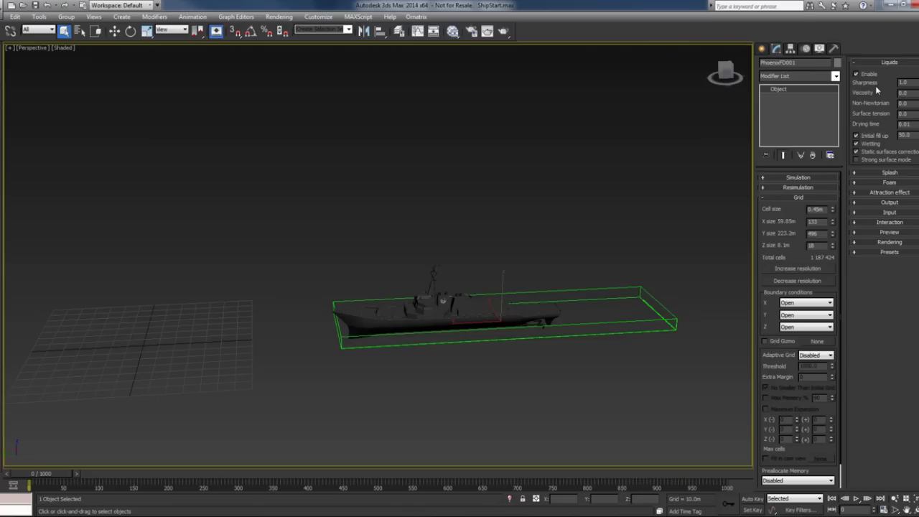
left_click(761, 49)
left_click(783, 112)
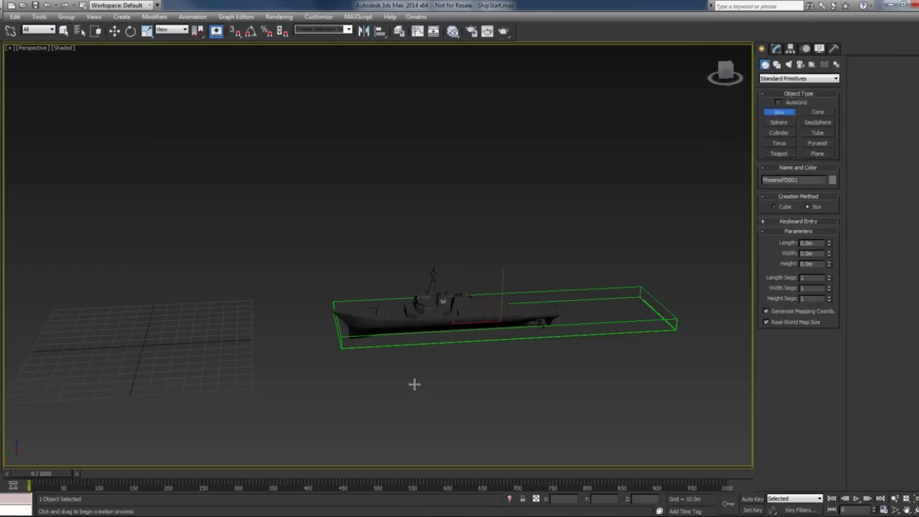
left_click_drag(386, 369, 399, 384)
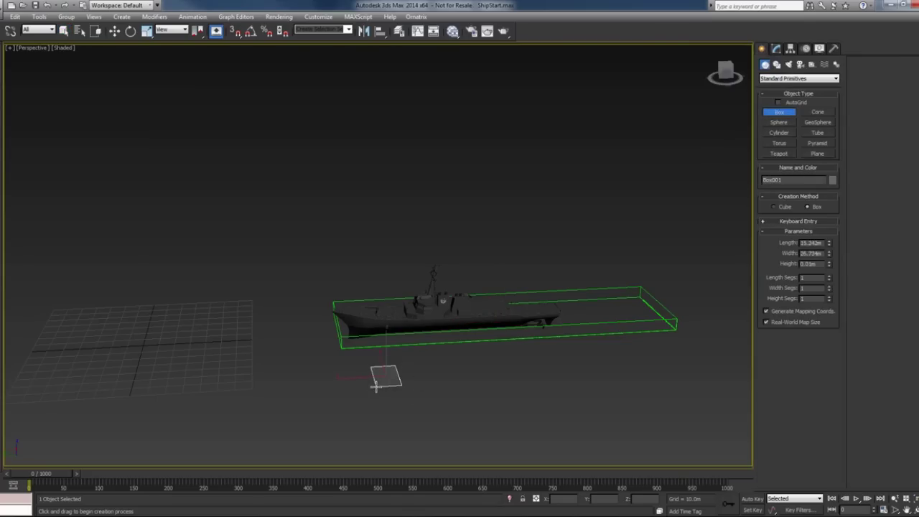
double_click(821, 263)
type("7.4")
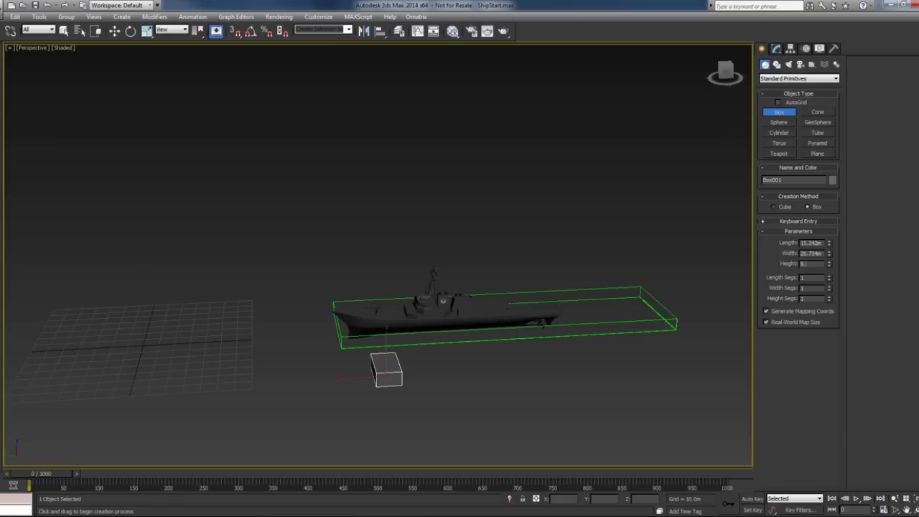
key("Return")
key("v")
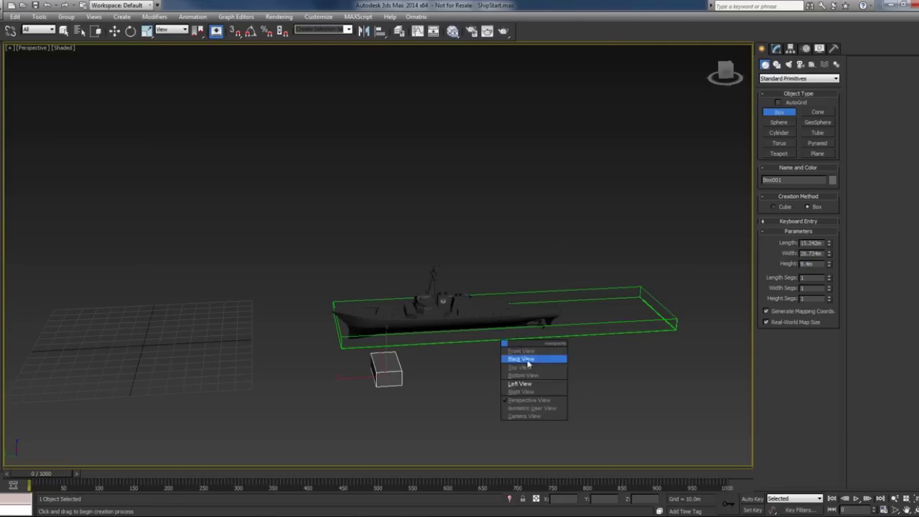
left_click(537, 380)
key("z")
scroll(485, 324, "down", 5)
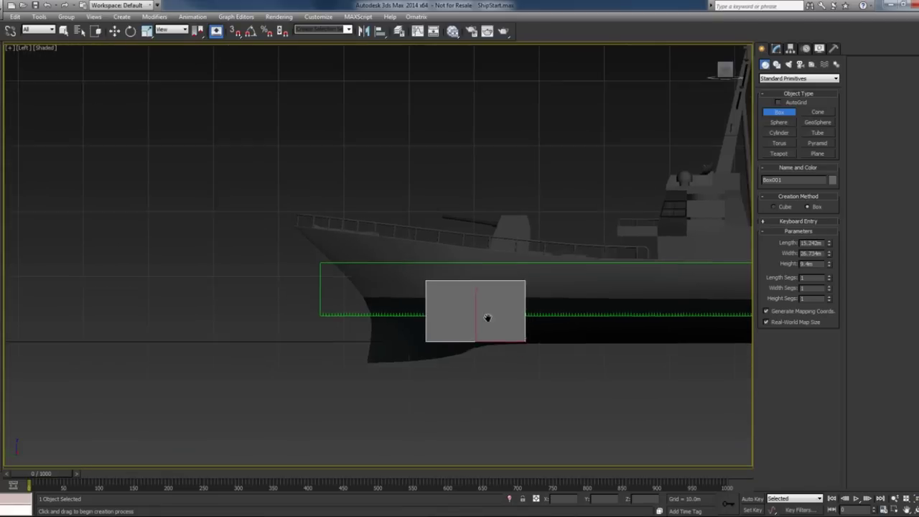
scroll(488, 314, "up", 2)
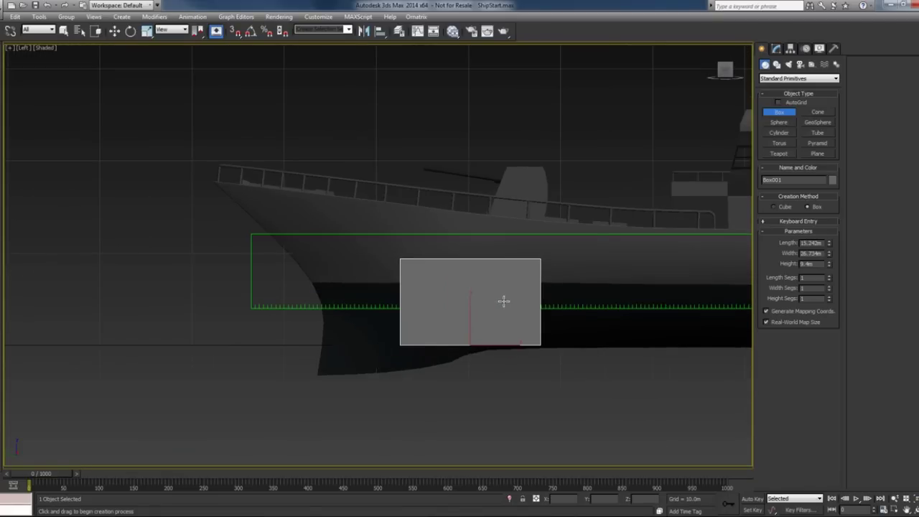
middle_click_drag(504, 301, 499, 276)
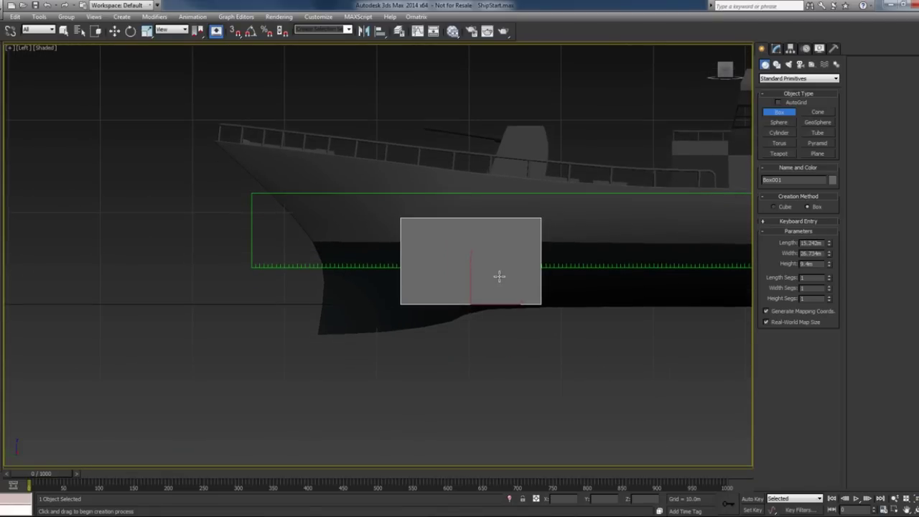
key("w")
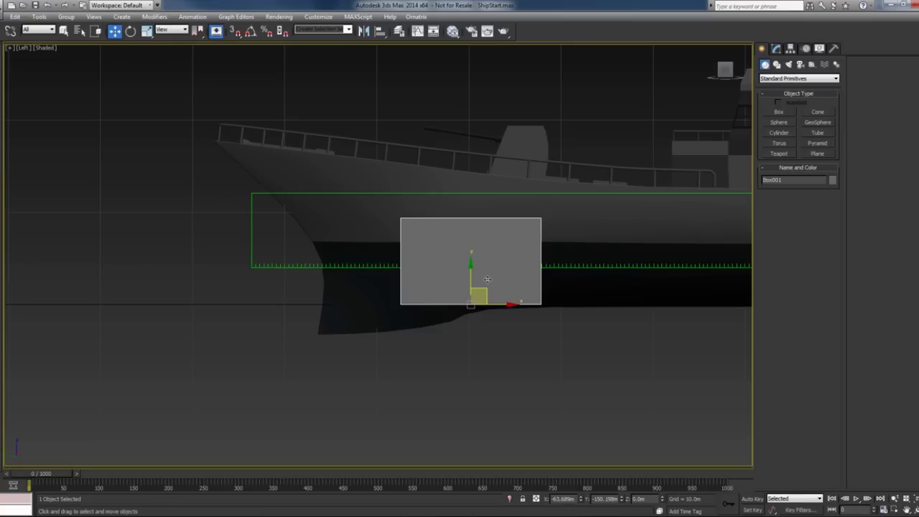
left_click_drag(485, 292, 408, 318)
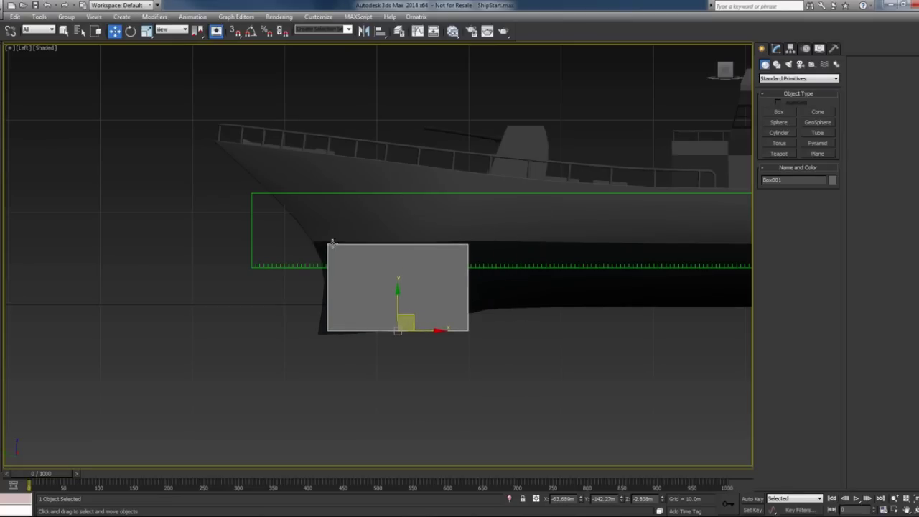
left_click_drag(417, 316, 432, 306)
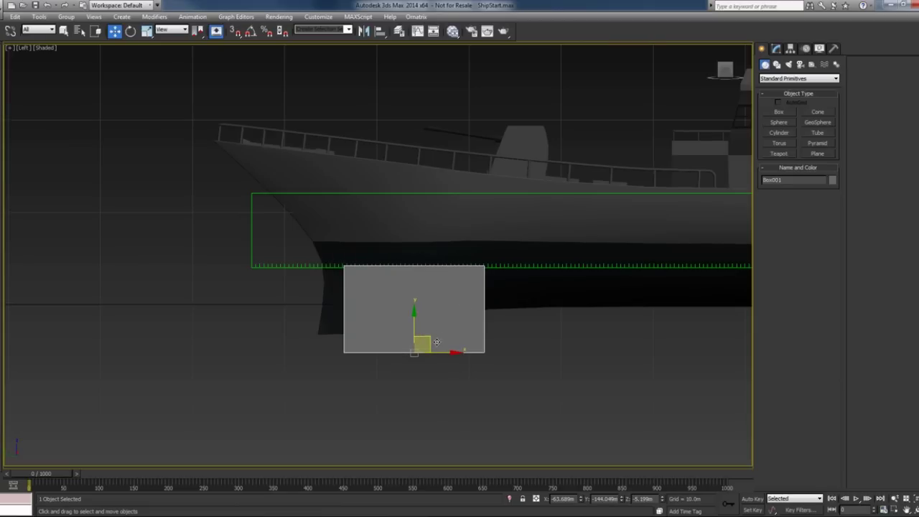
key("Delete")
key("v")
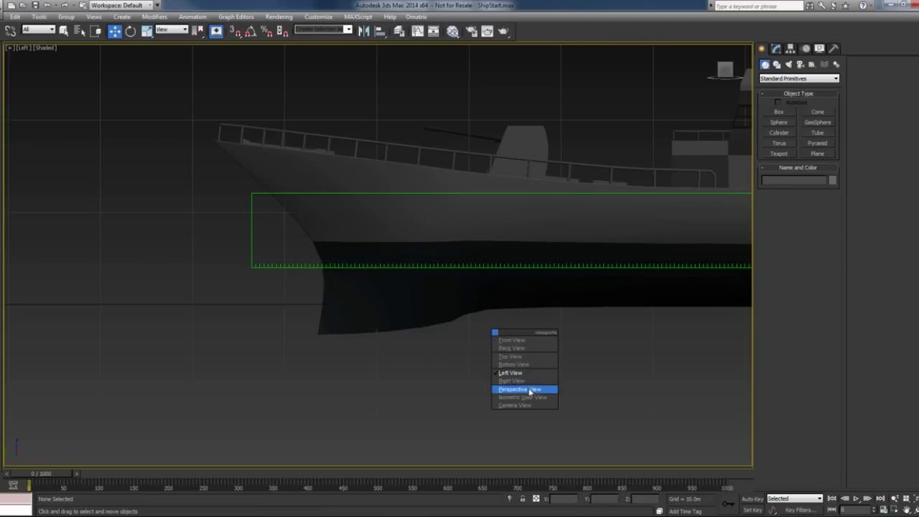
left_click(531, 387)
scroll(531, 366, "down", 5)
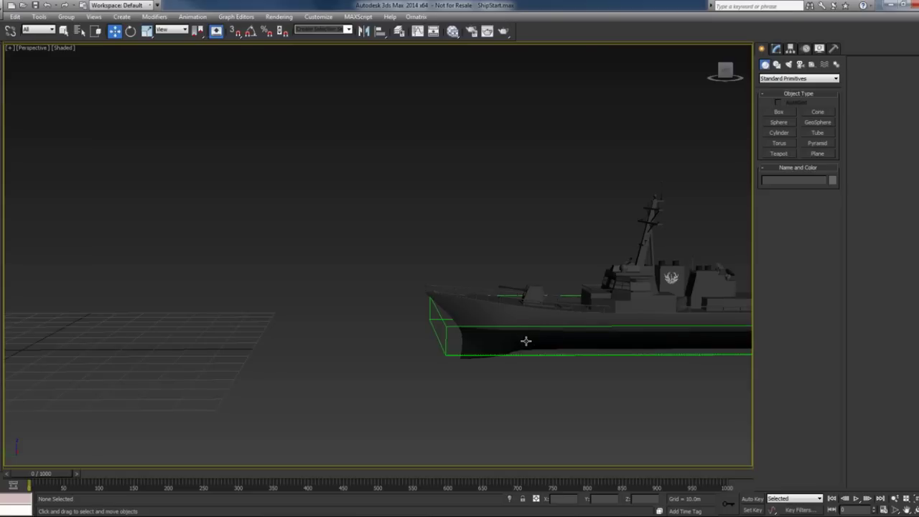
mouse_move(531, 335)
middle_mouse_down("alt")
mouse_move(504, 326)
mouse_move(580, 354)
mouse_move(532, 352)
mouse_move(547, 349)
middle_mouse_up("alt")
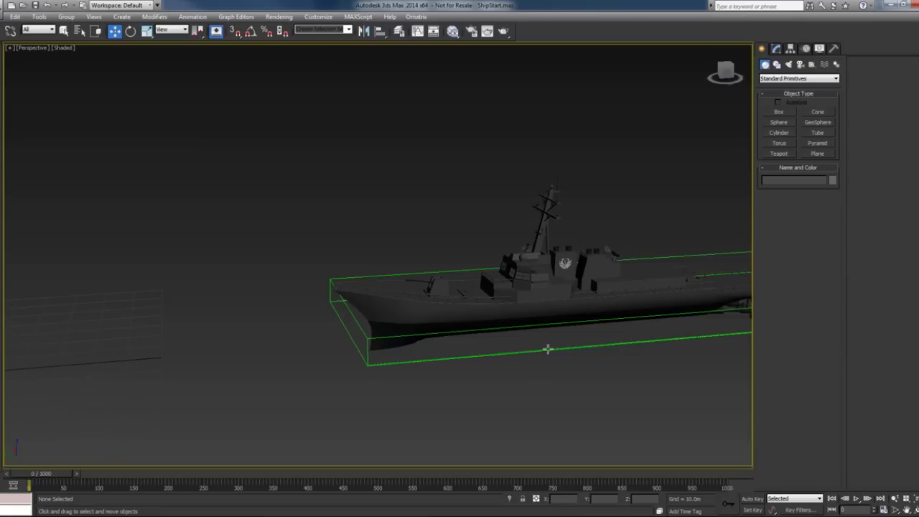
Step: Select PhoenixFD001, start the liquid simulation, and watch the hull from the Left view
left_click(776, 49)
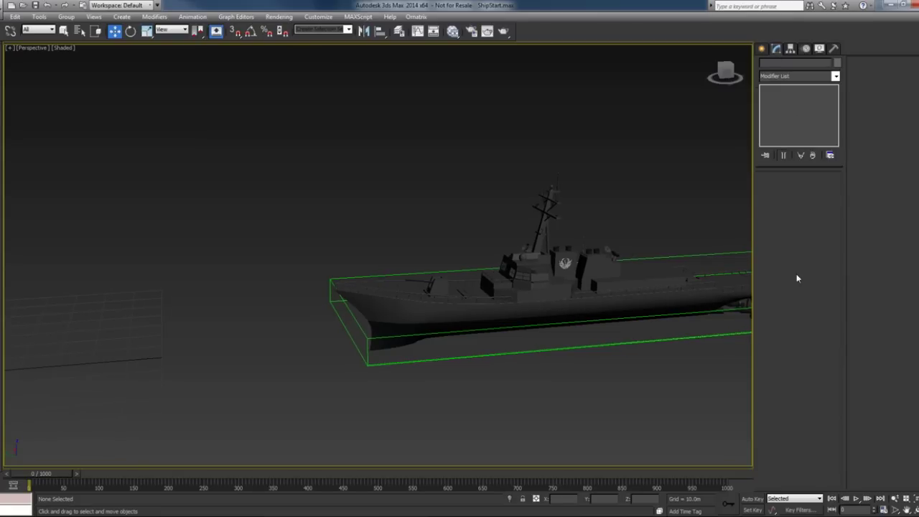
left_click(728, 336)
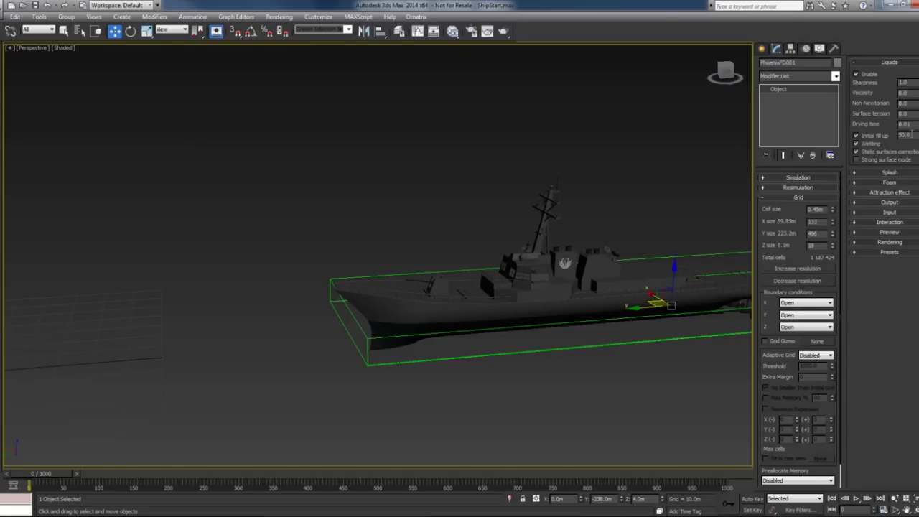
left_click_drag(911, 133, 883, 134)
left_click(791, 178)
left_click(785, 189)
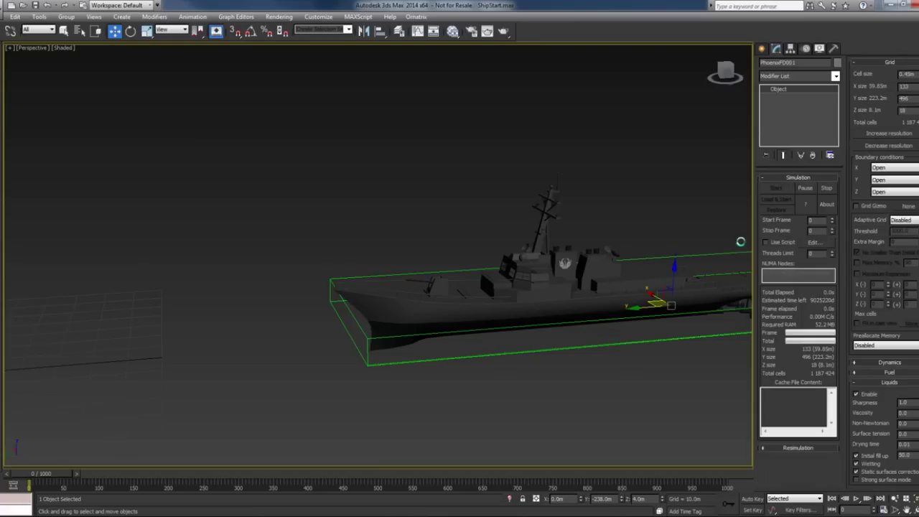
right_click(612, 257)
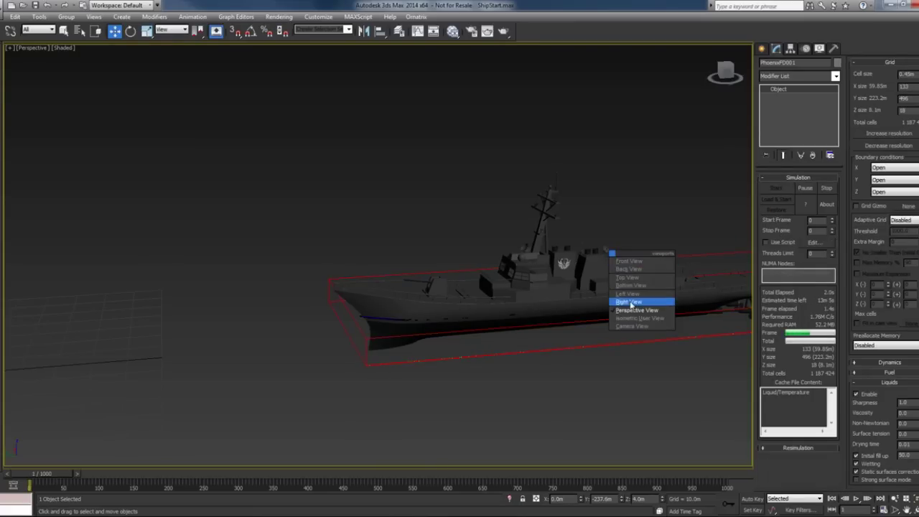
left_click(631, 298)
key("l")
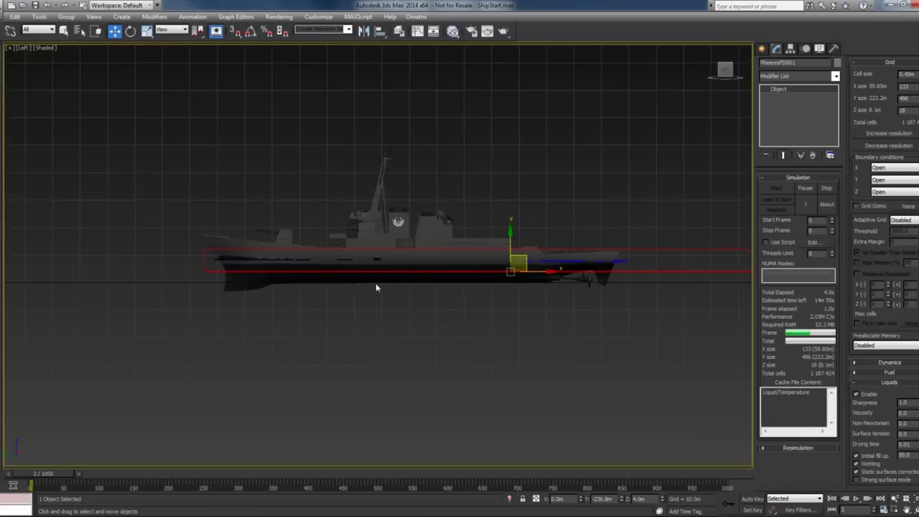
scroll(376, 285, "up", 5)
scroll(467, 292, "up", 2)
Step: Pause, lower Initial fill up to 40, then restart the simulation and return to Perspective
left_click(805, 188)
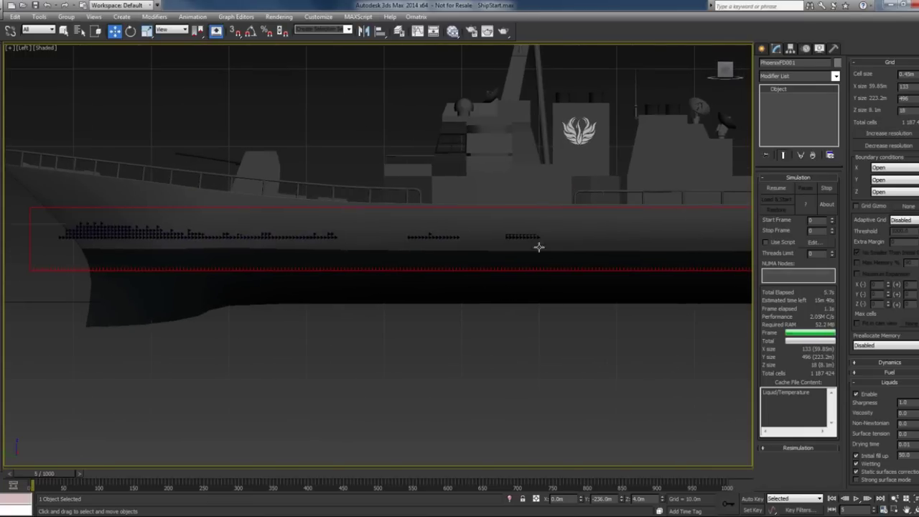
middle_click_drag(538, 246, 566, 264)
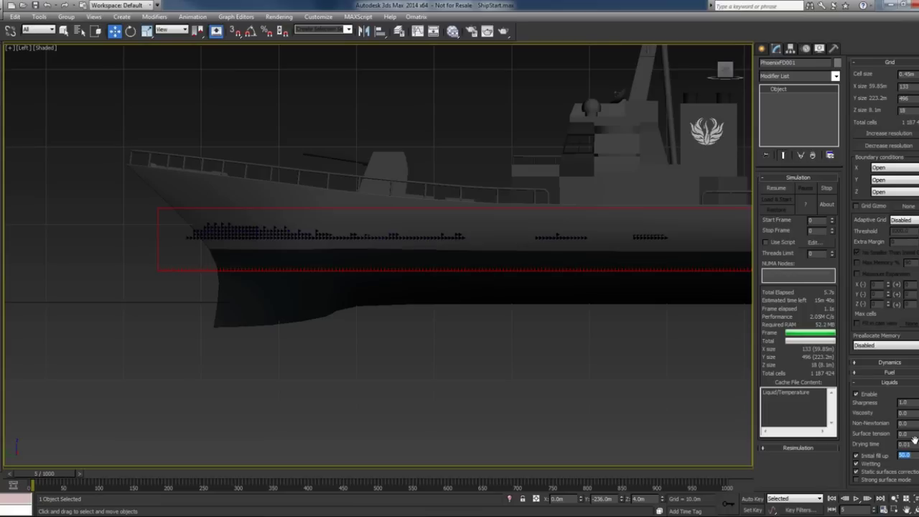
type("5")
left_click(826, 189)
left_click(775, 189)
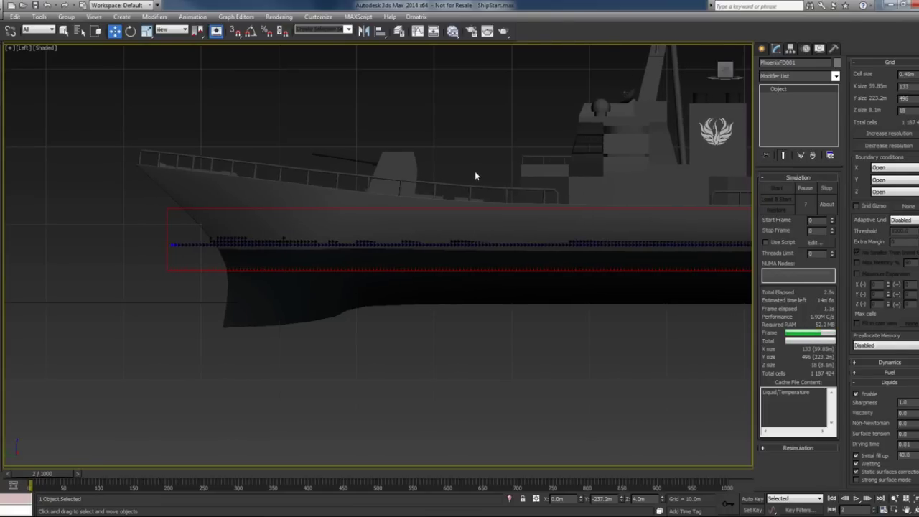
key("v")
left_click(519, 230)
Step: Turn off the liquid preview display and expand PhoenixFD001's Rendering rollout
scroll(519, 231, "down", 5)
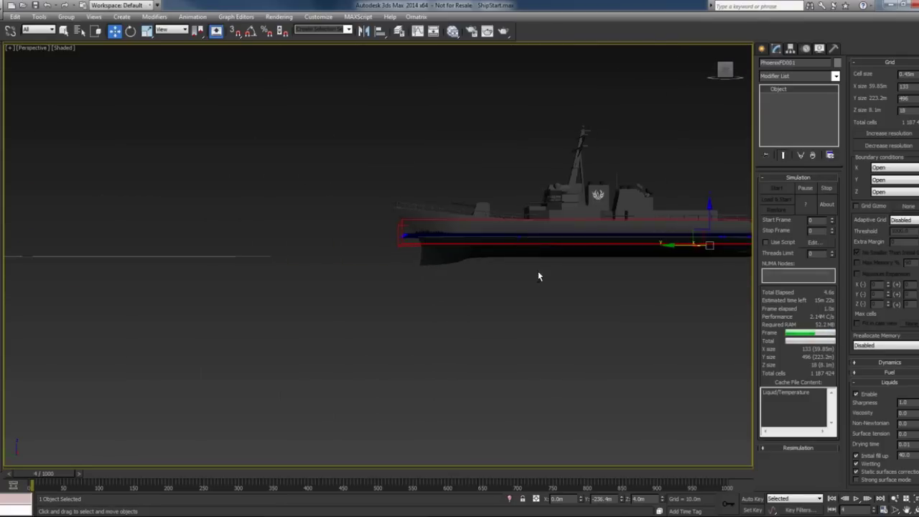
mouse_move(538, 271)
middle_mouse_down("alt")
mouse_move(526, 281)
mouse_move(420, 282)
mouse_move(548, 293)
middle_mouse_up("alt")
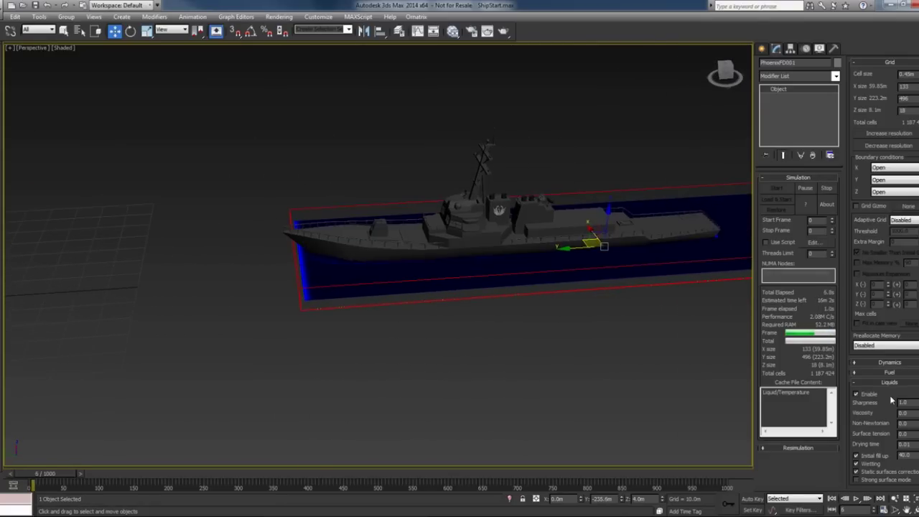
scroll(913, 409, "down", 3)
left_click(890, 463)
scroll(883, 373, "down", 9)
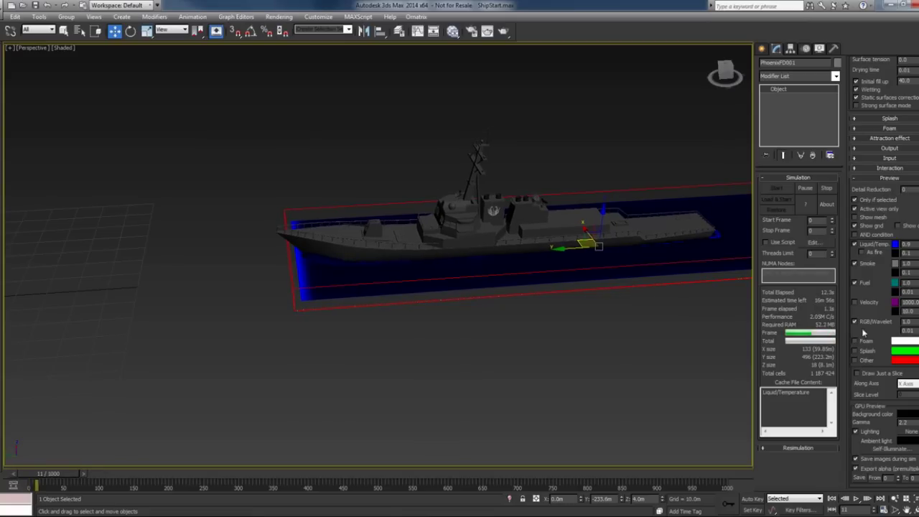
left_click(855, 244)
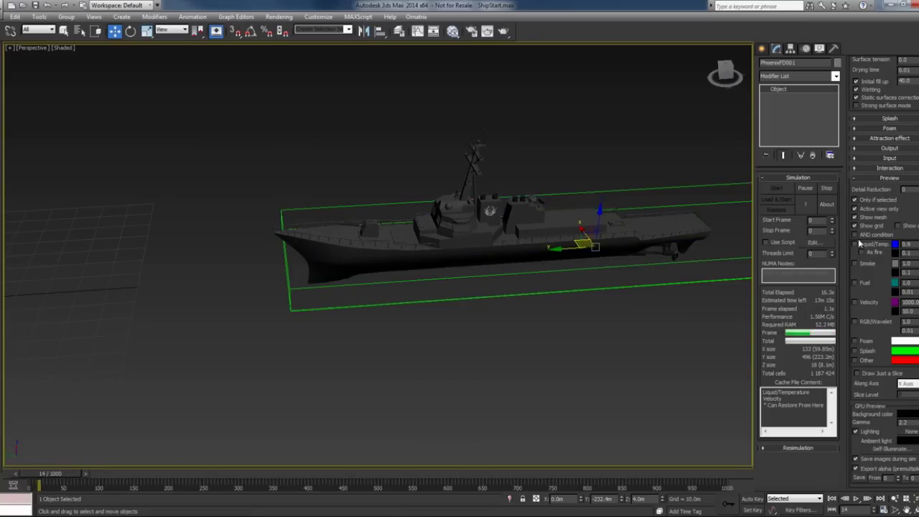
middle_click_drag(625, 335, 574, 330)
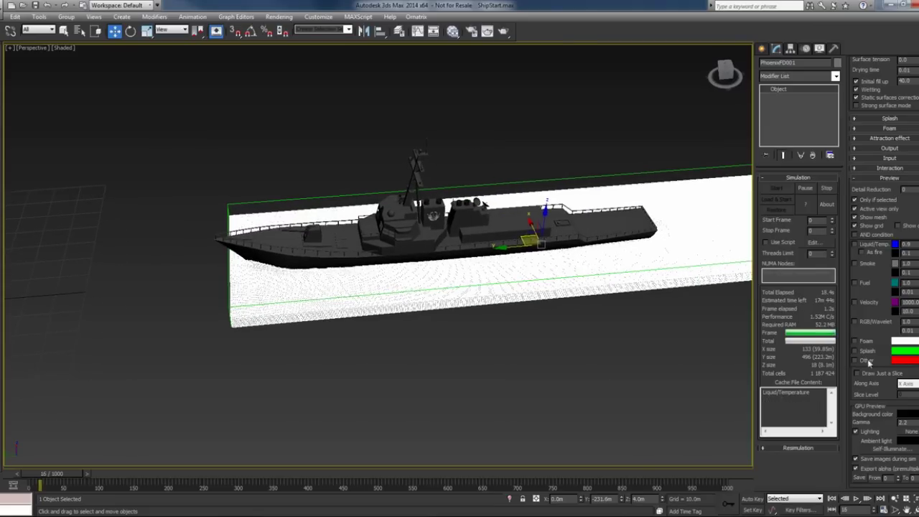
scroll(868, 362, "down", 1)
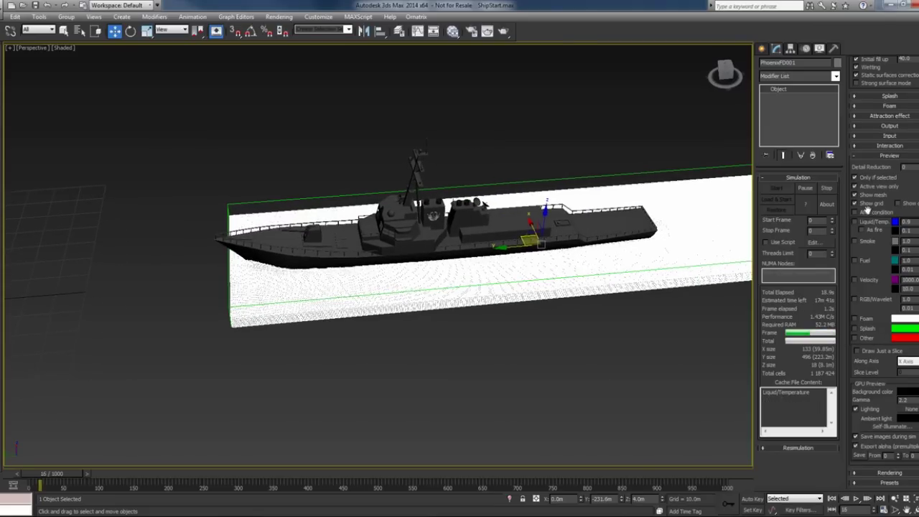
left_click(889, 473)
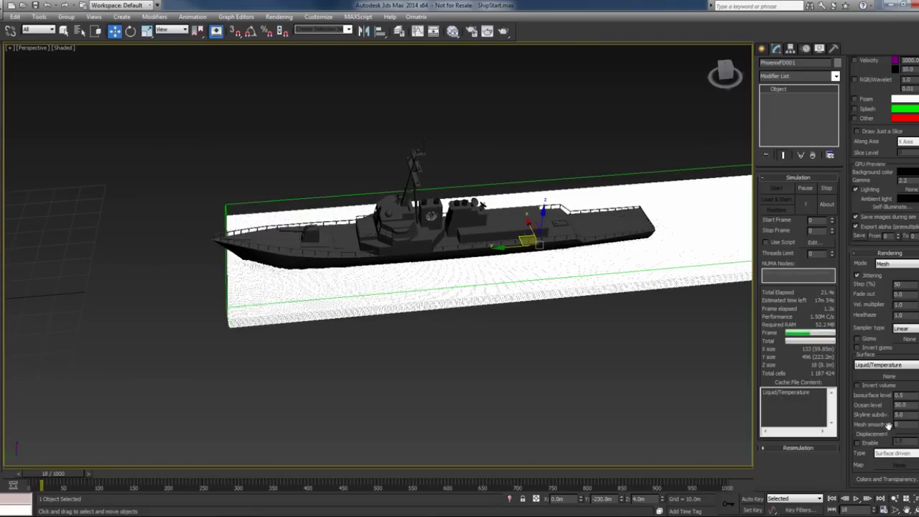
Step: Set Rendering Mode to Ocean with static default geometry and ocean level 40.0
left_click(896, 265)
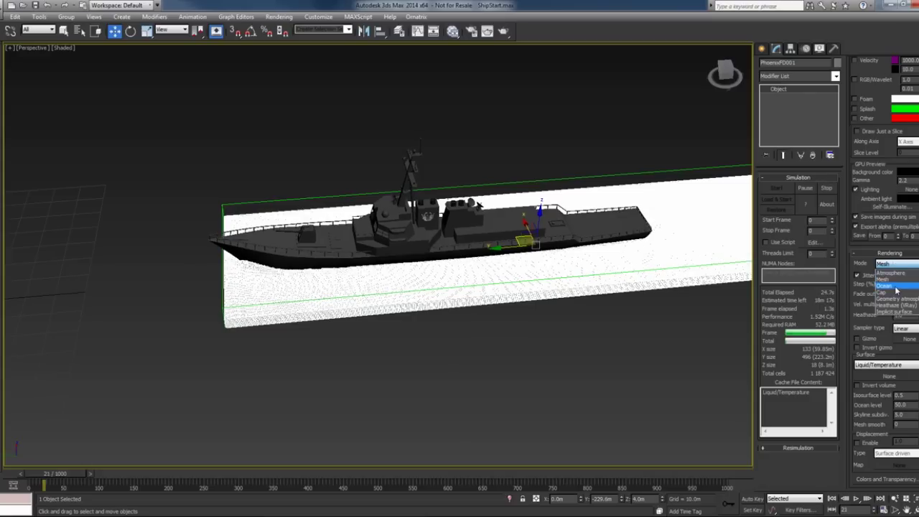
left_click(890, 287)
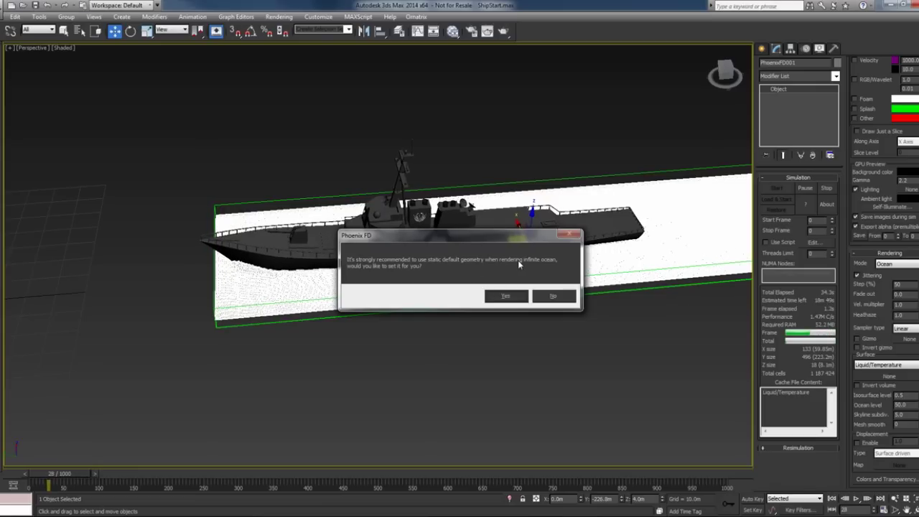
left_click(506, 297)
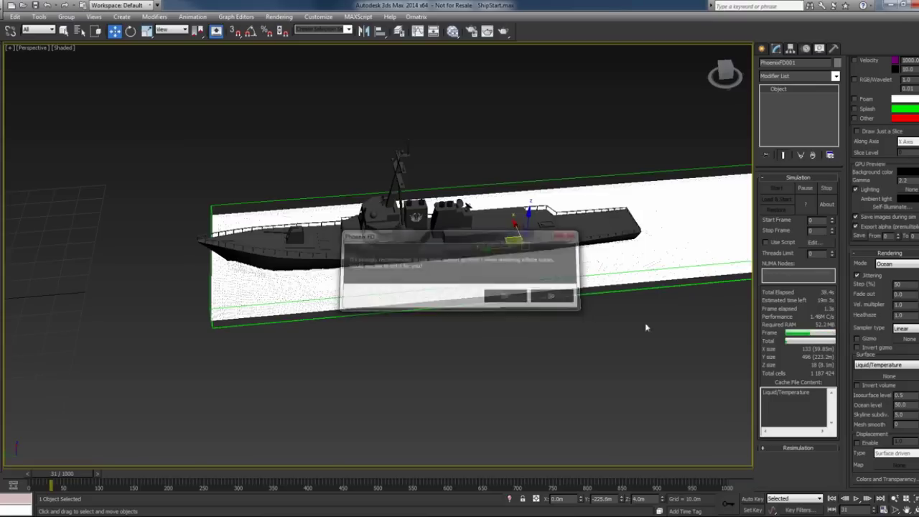
scroll(881, 366, "down", 2)
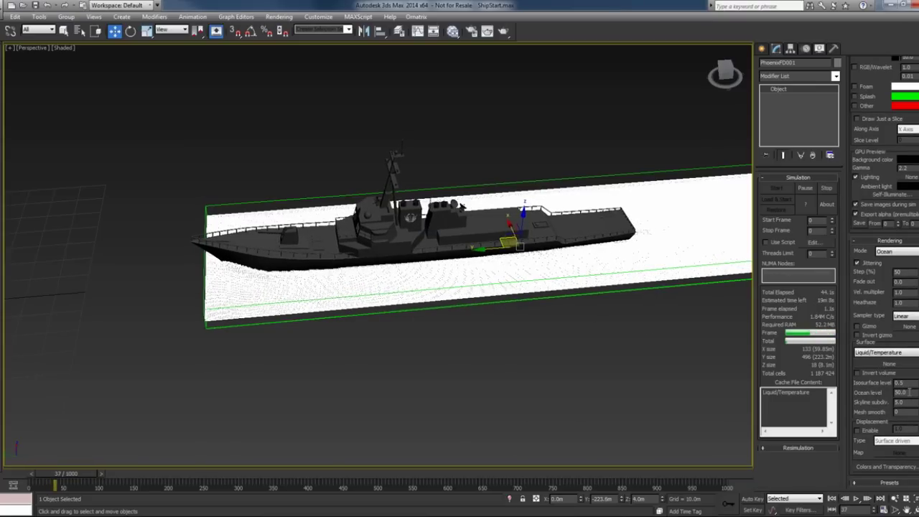
left_click(909, 393)
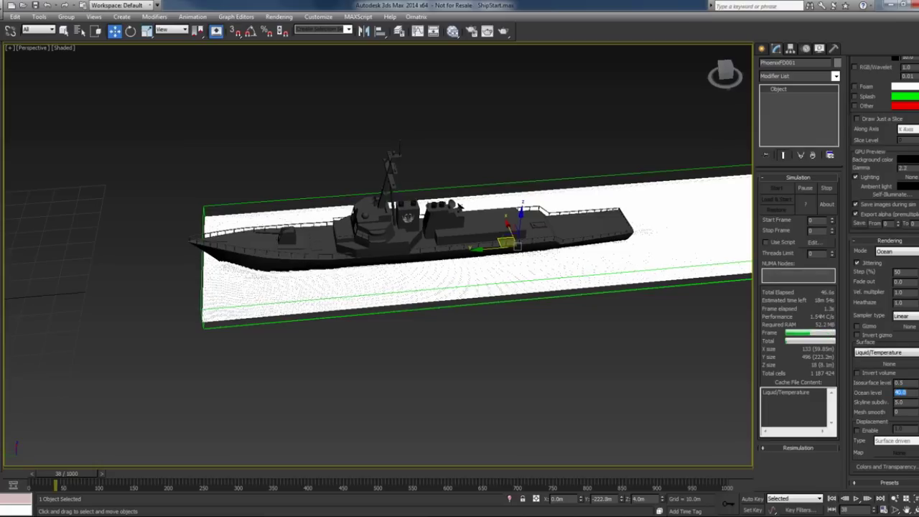
left_click(603, 337)
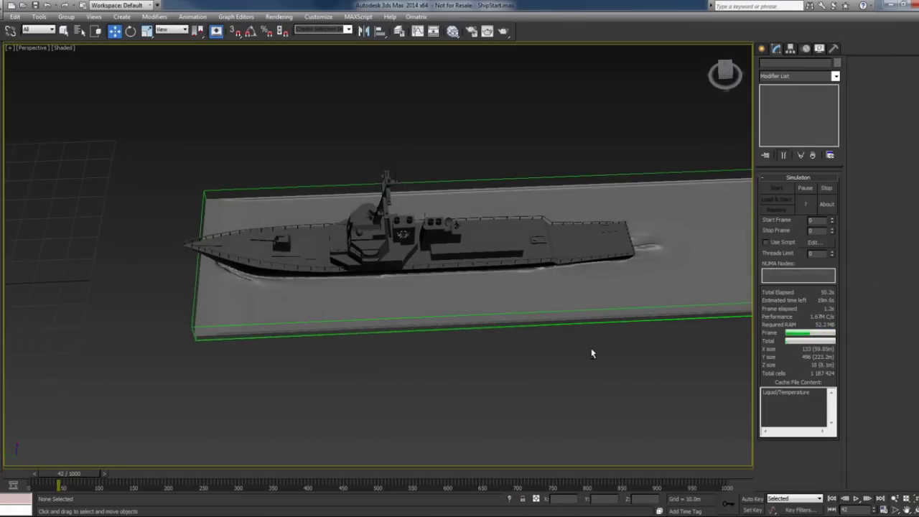
Step: Pause the simulation at frame 55 and zoom in on the wake behind the stern
middle_click_drag(593, 353, 653, 296, "alt")
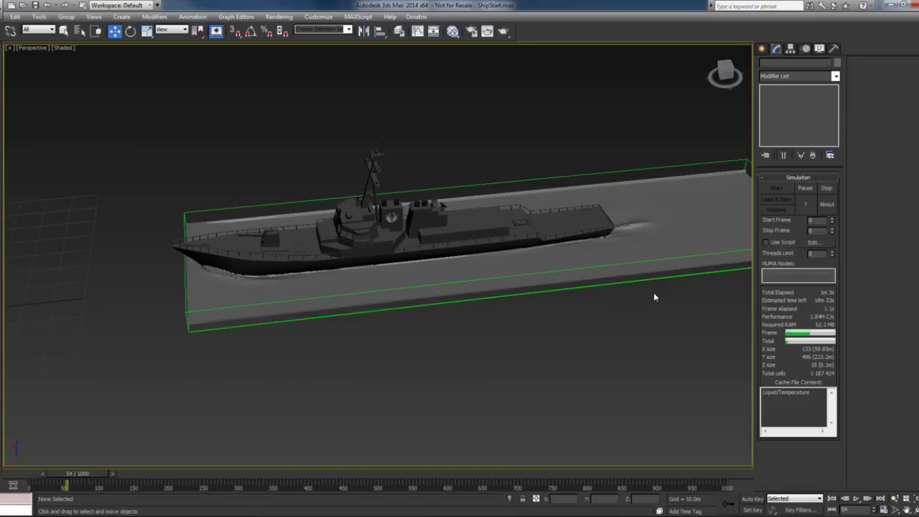
left_click(805, 189)
key("q")
mouse_move(688, 295)
middle_mouse_down("alt")
mouse_move(642, 271)
mouse_move(638, 281)
middle_mouse_up("alt")
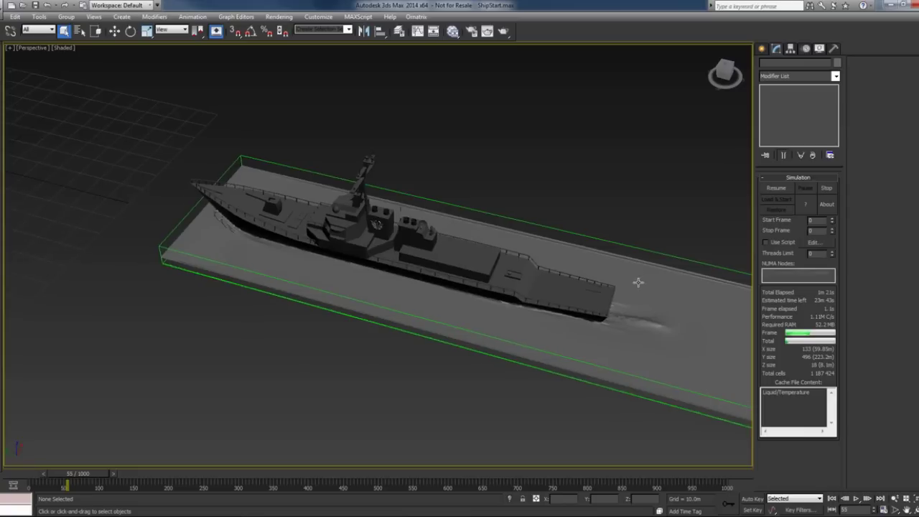
scroll(546, 249, "up", 3)
scroll(539, 250, "up", 2)
scroll(538, 250, "down", 3)
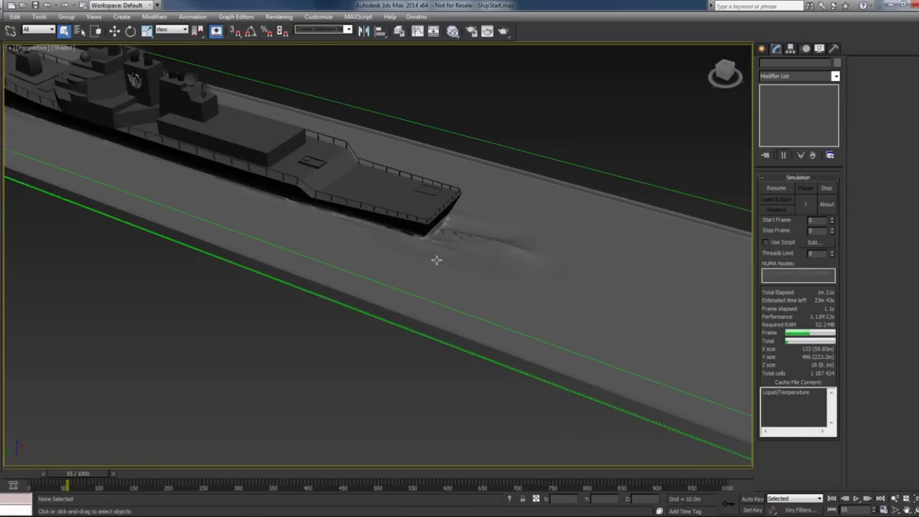
scroll(459, 275, "up", 2)
left_click(826, 190)
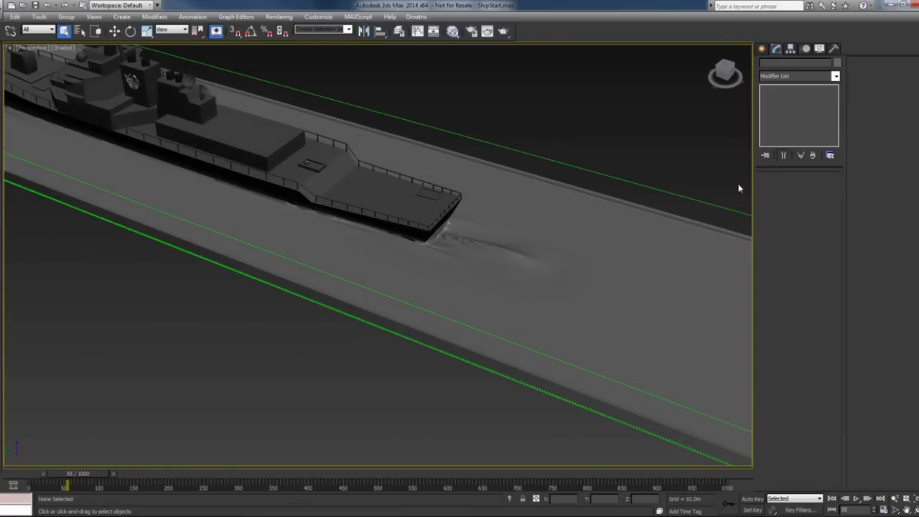
Step: Select TailEmitter from the Obj layer in the Layer Manager and frame it by the propellers
left_click(399, 31)
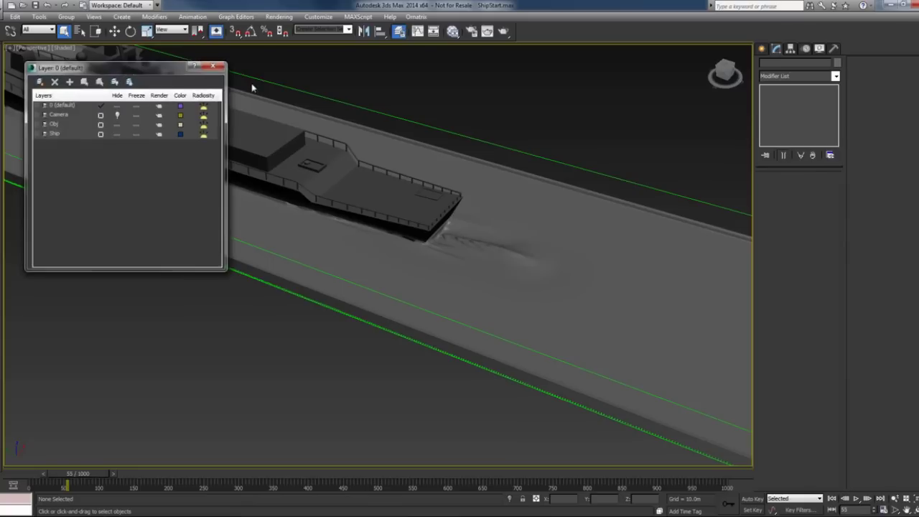
left_click(38, 124)
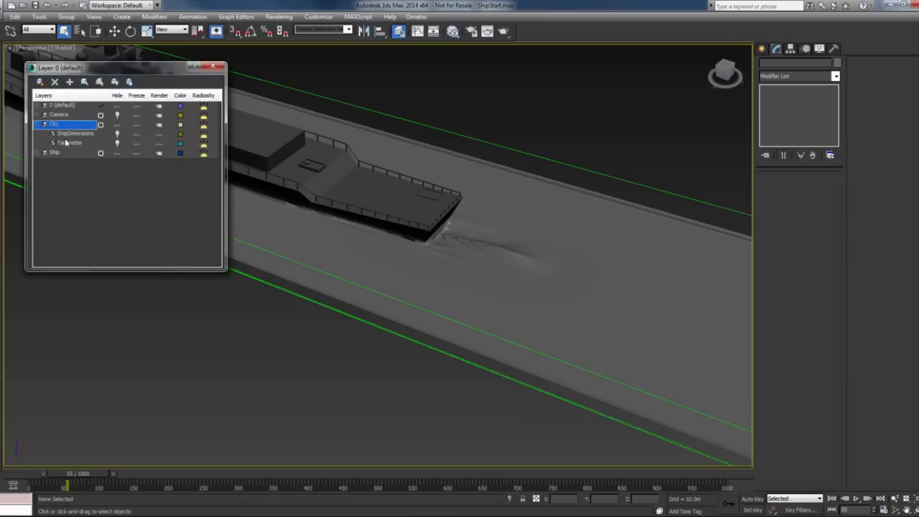
left_click(114, 143)
left_click(213, 66)
key("z")
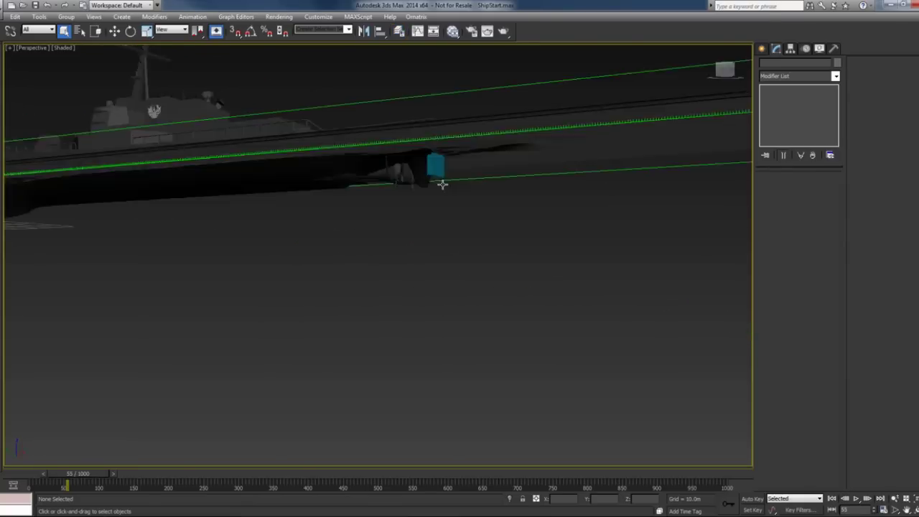
left_click(435, 146)
mouse_move(494, 156)
middle_mouse_down("alt")
mouse_move(486, 143)
mouse_move(488, 172)
mouse_move(451, 180)
middle_mouse_up("alt")
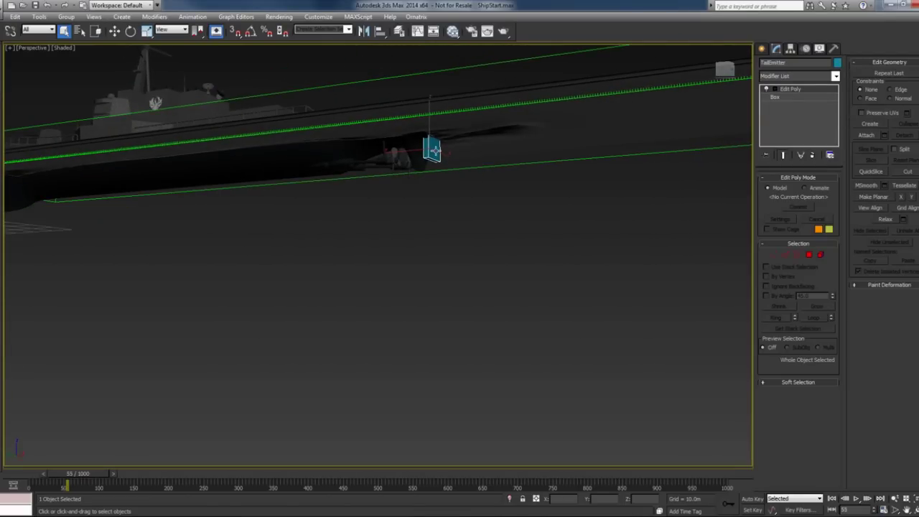
middle_click_drag(435, 147, 430, 137, "alt")
scroll(430, 137, "up", 3)
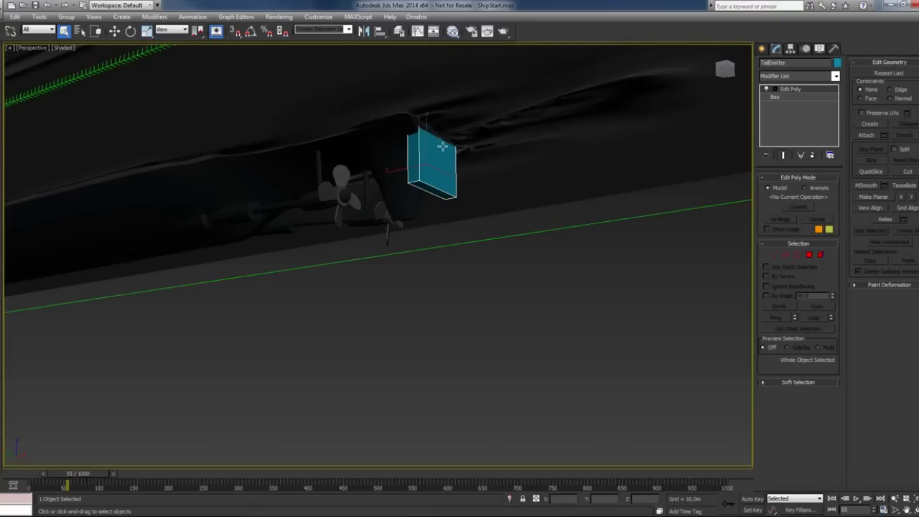
scroll(445, 153, "down", 3)
middle_click_drag(446, 153, 503, 266, "alt")
scroll(462, 184, "down", 5)
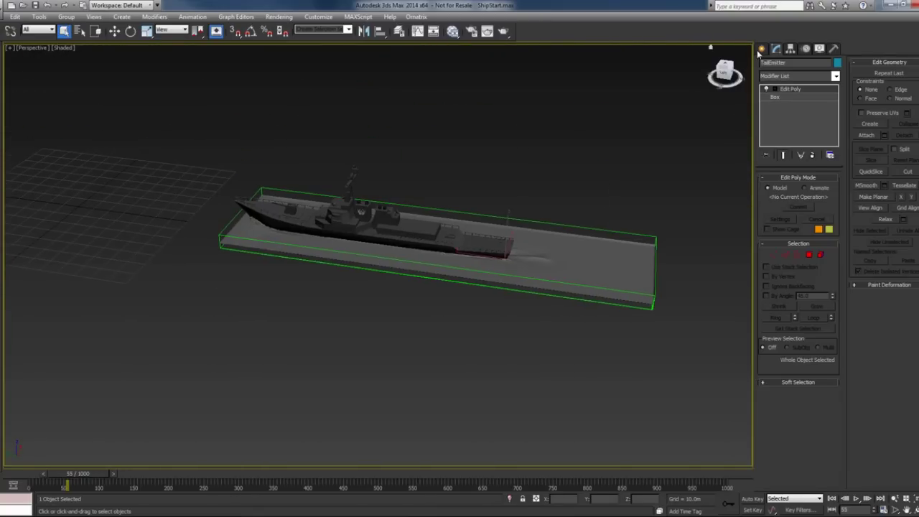
Step: Create a PhoenixFD PHXSource liquid source helper in the scene near the ship
left_click(760, 49)
left_click(814, 65)
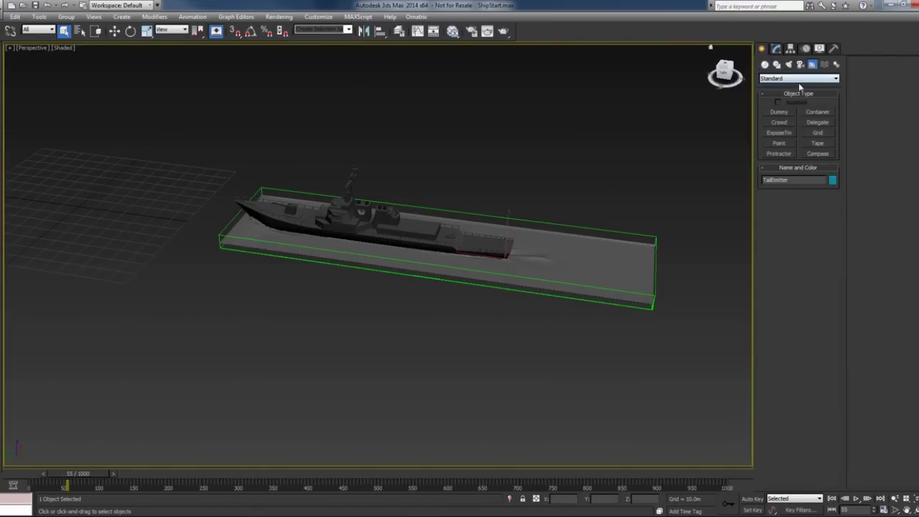
left_click(799, 79)
left_click(798, 152)
left_click(809, 123)
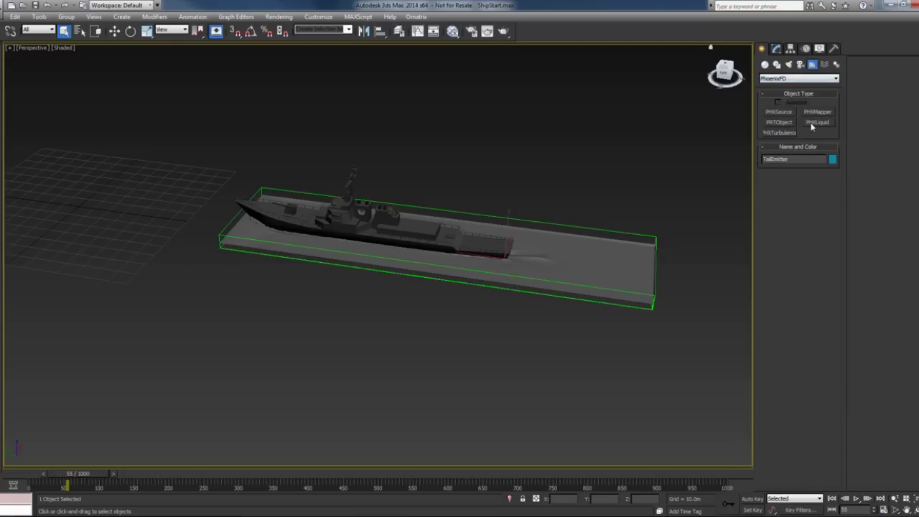
middle_click_drag(457, 150, 498, 153, "alt")
left_click_drag(107, 161, 99, 168)
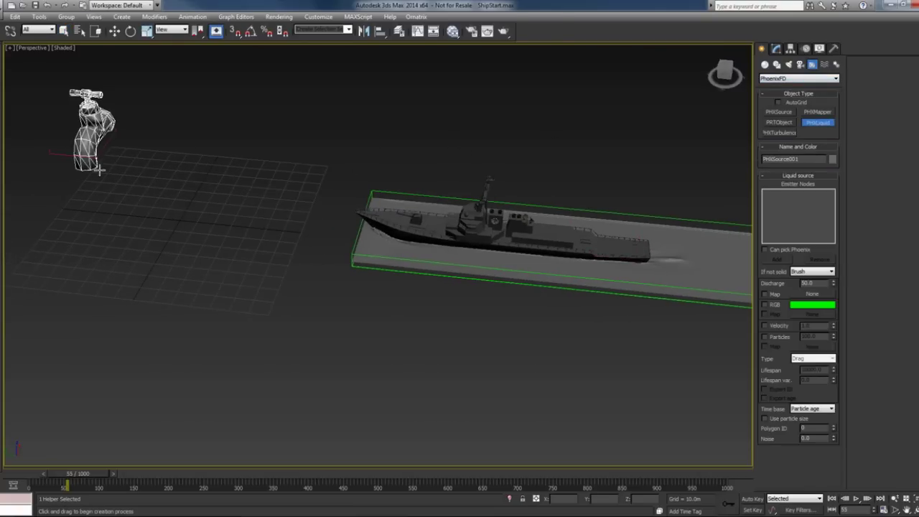
middle_click_drag(215, 170, 412, 148, "alt")
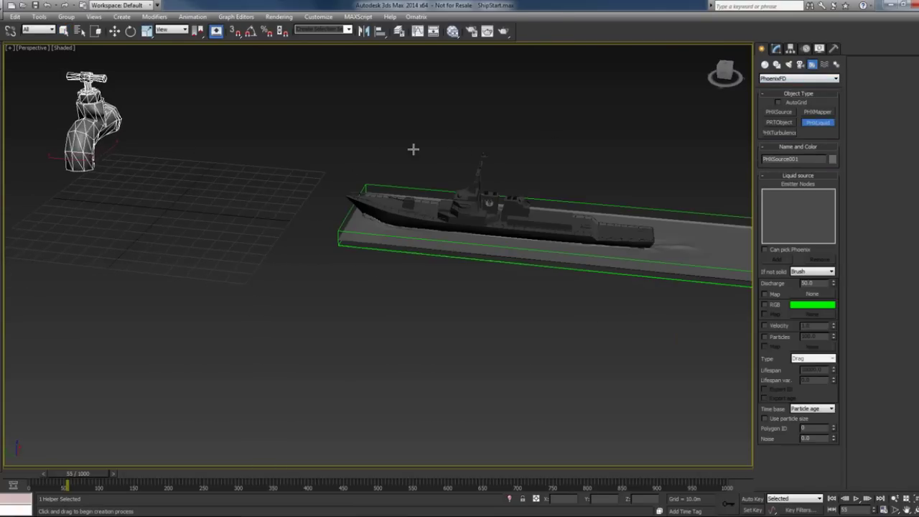
Step: Set the new source's object colour, choosing dark blue, then trying grey
left_click(832, 160)
left_click(702, 266)
left_click(723, 325)
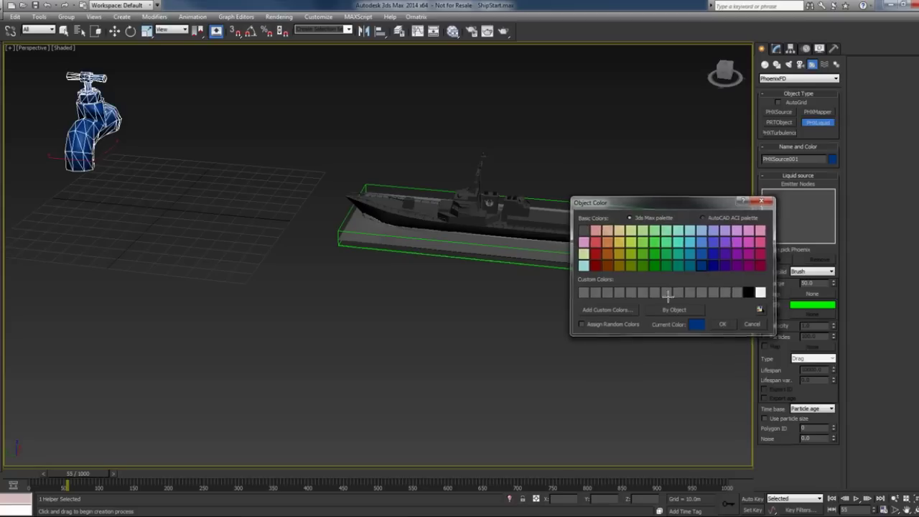
left_click(431, 123)
left_click(832, 160)
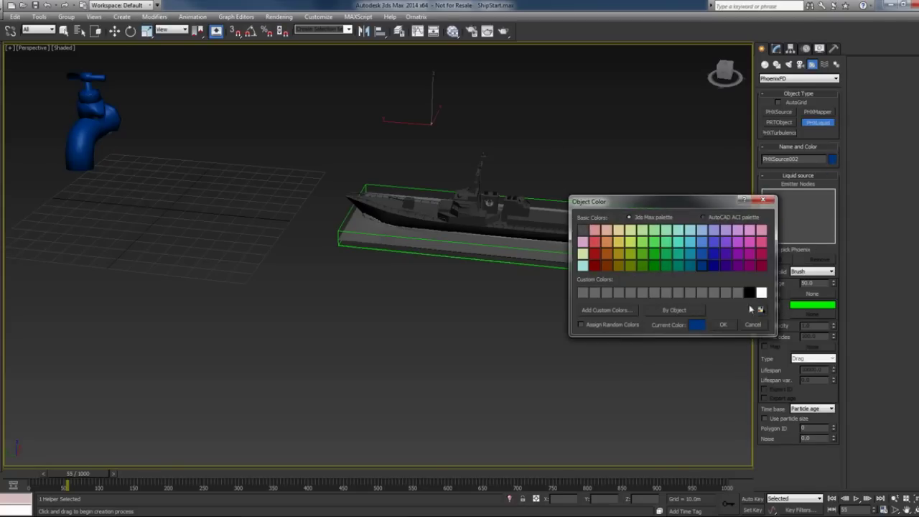
left_click(737, 292)
left_click(723, 325)
left_click(599, 154)
middle_click_drag(642, 199, 625, 204, "alt")
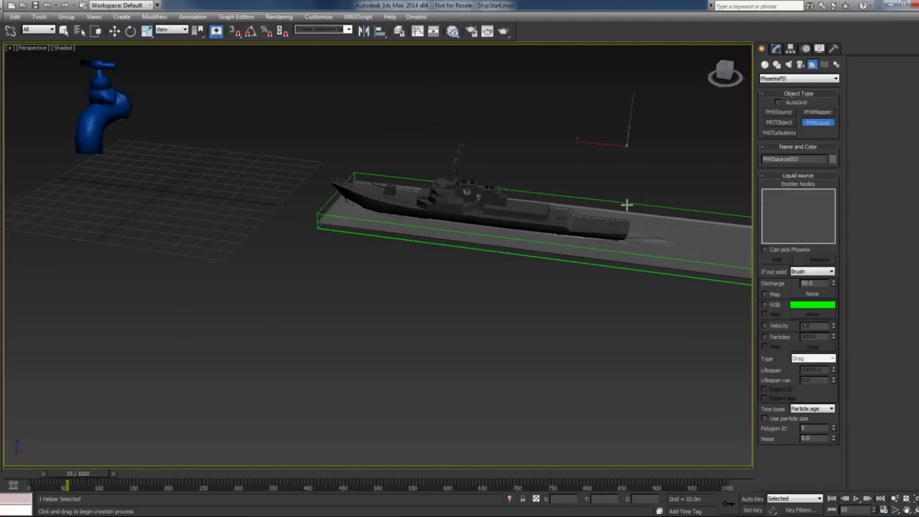
Step: Add TailEmitter as the emitter node of the PHXSource in the Modify panel
key("w")
left_click(122, 125)
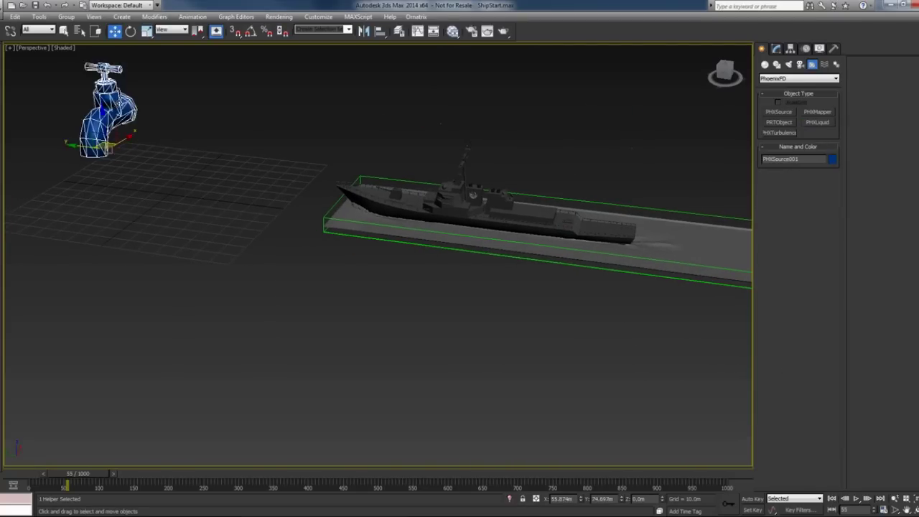
left_click(775, 48)
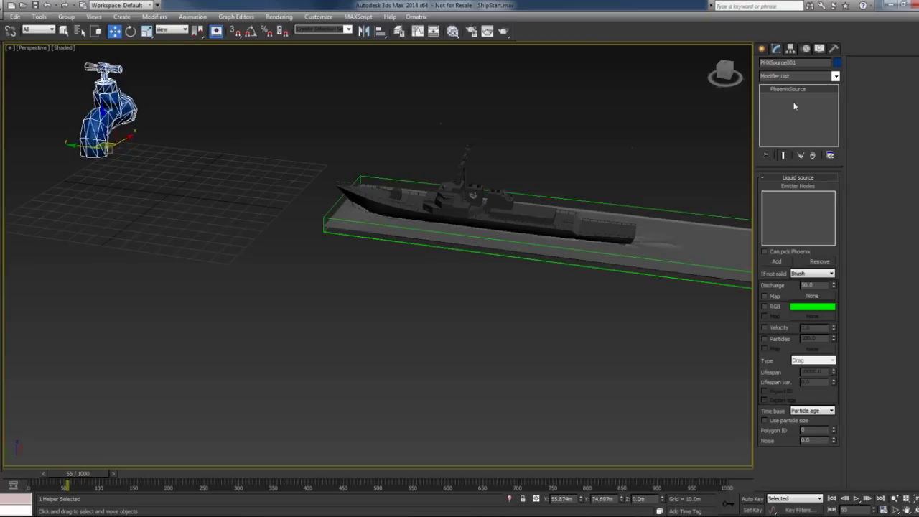
left_click(779, 263)
mouse_move(584, 236)
middle_mouse_down("alt")
mouse_move(579, 208)
mouse_move(567, 231)
middle_mouse_up("alt")
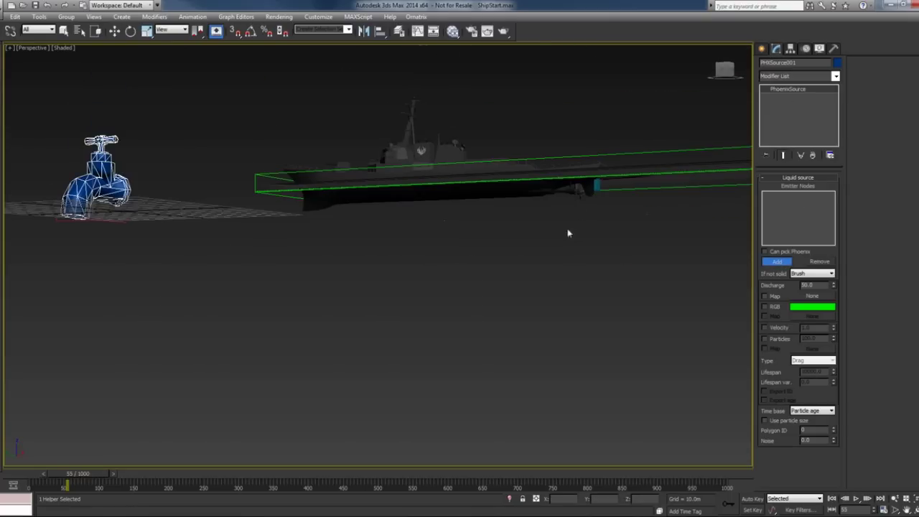
left_click(598, 186)
Step: Set the source's Discharge to 14.0
middle_click_drag(714, 252, 667, 262, "alt")
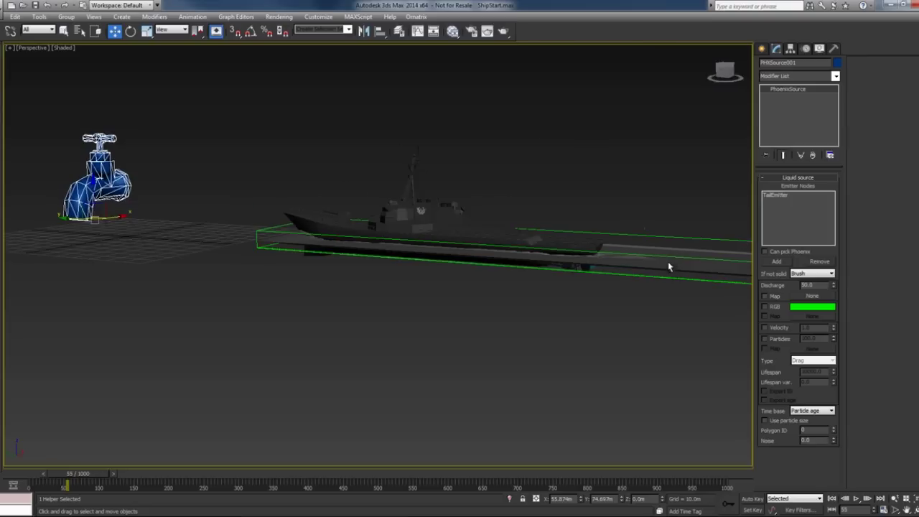
double_click(814, 286)
type("14")
double_click(814, 429)
type("1")
middle_click_drag(691, 368, 528, 331, "alt")
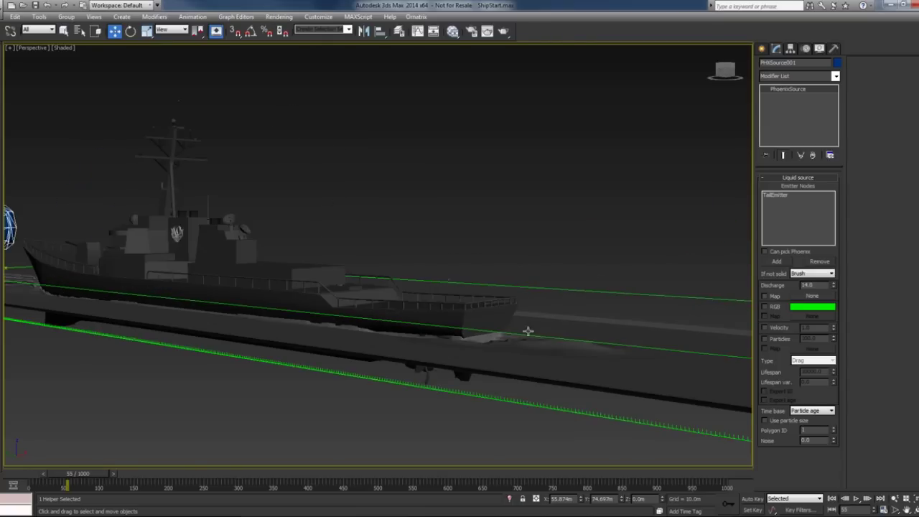
scroll(480, 391, "up", 5)
Step: Frame the TailEmitter box, check its front polygon, then exit Polygon sub-object mode
left_click(404, 124)
key("z")
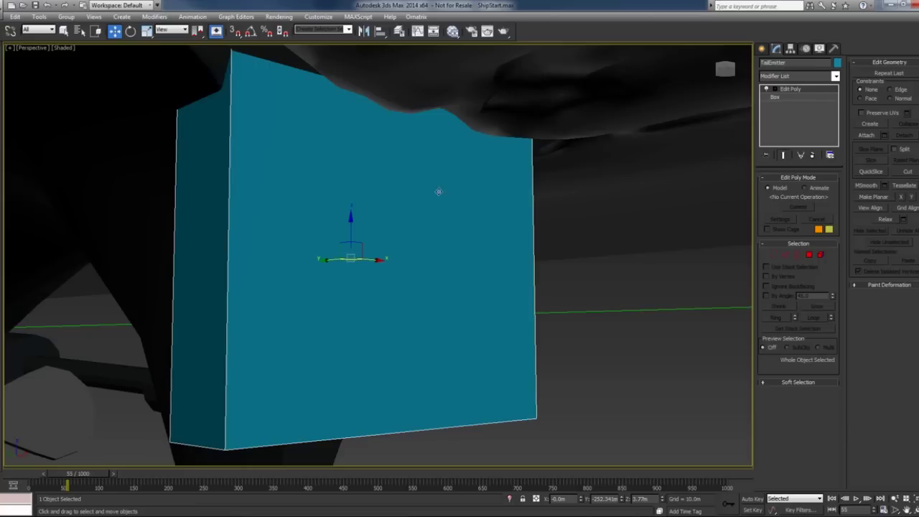
left_click(811, 256)
middle_click_drag(507, 238, 504, 216, "alt")
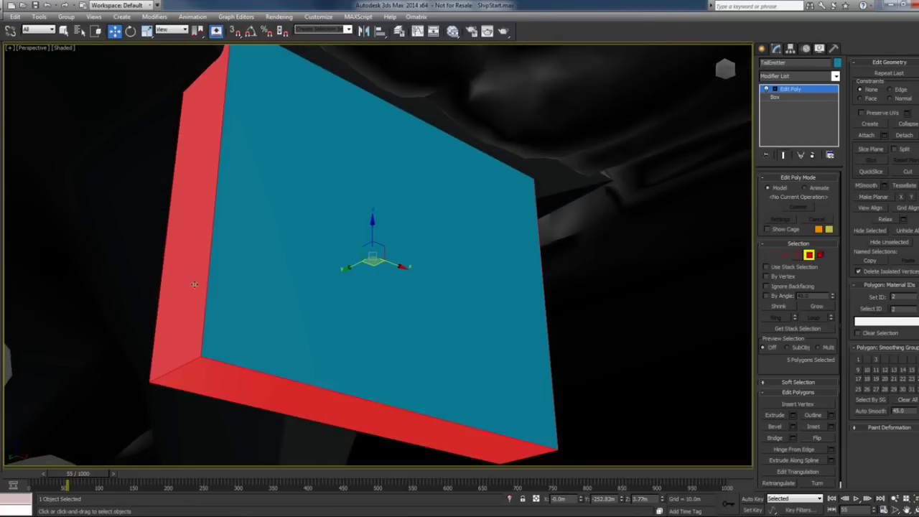
mouse_move(194, 285)
middle_mouse_down("alt")
mouse_move(299, 293)
mouse_move(249, 266)
mouse_move(153, 302)
mouse_move(232, 304)
middle_mouse_up("alt")
left_click(346, 304)
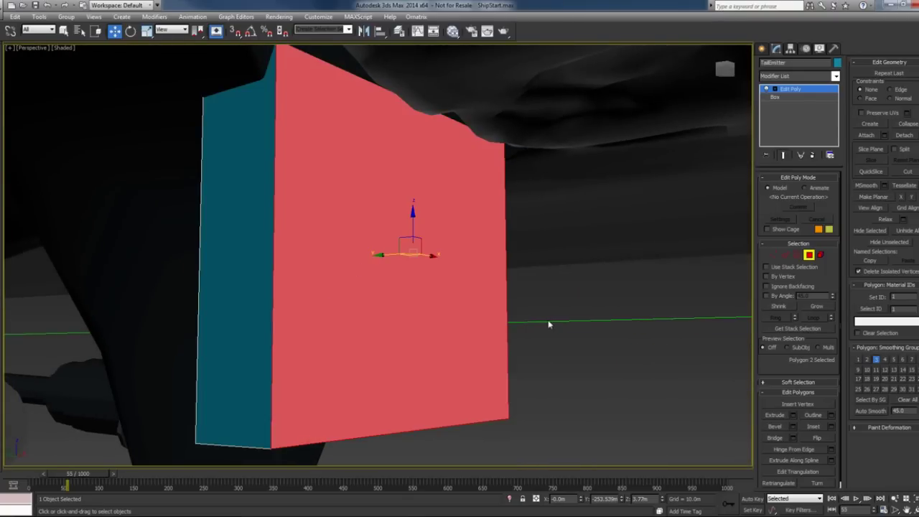
mouse_move(549, 325)
middle_mouse_down("alt")
mouse_move(544, 293)
mouse_move(546, 330)
middle_mouse_up("alt")
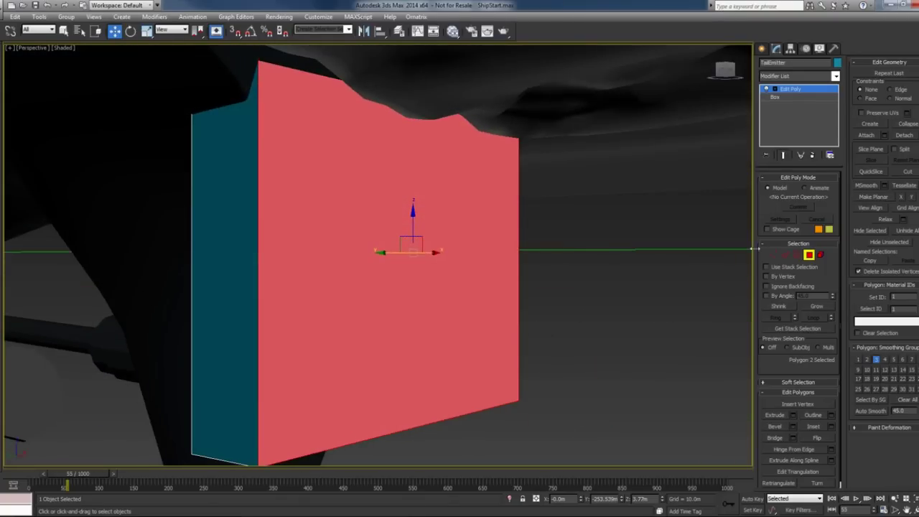
left_click(809, 254)
Step: Deselect the box, zoom out, and select the PhoenixFD001 grid to show its parameters
left_click(626, 266)
scroll(626, 266, "down", 5)
scroll(623, 280, "up", 3)
mouse_move(621, 292)
middle_mouse_down("alt")
mouse_move(639, 311)
mouse_move(763, 249)
middle_mouse_up("alt")
scroll(639, 316, "down", 5)
left_click(635, 329)
scroll(612, 336, "down", 3)
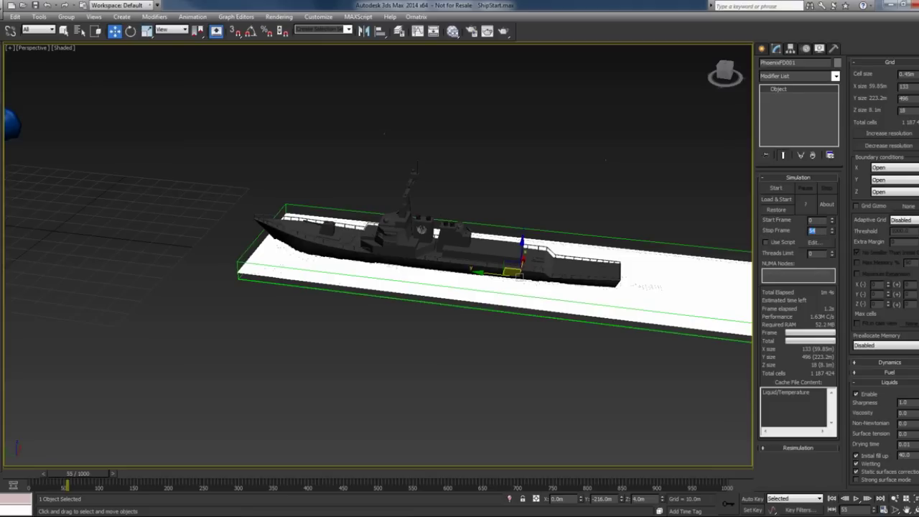
Step: Zoom in on the ship and start the PhoenixFD001 ocean simulation with Stop Frame 54
scroll(598, 272, "up", 2)
scroll(591, 283, "up", 3)
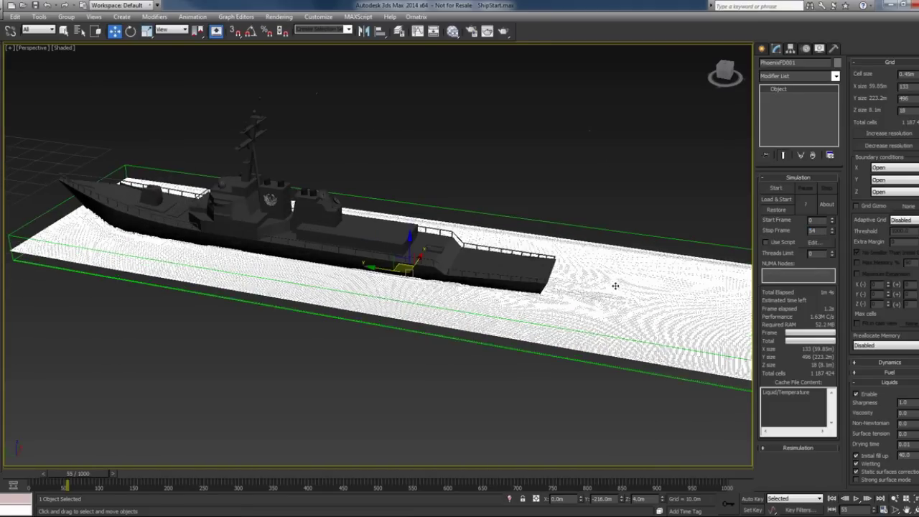
scroll(591, 283, "up", 2)
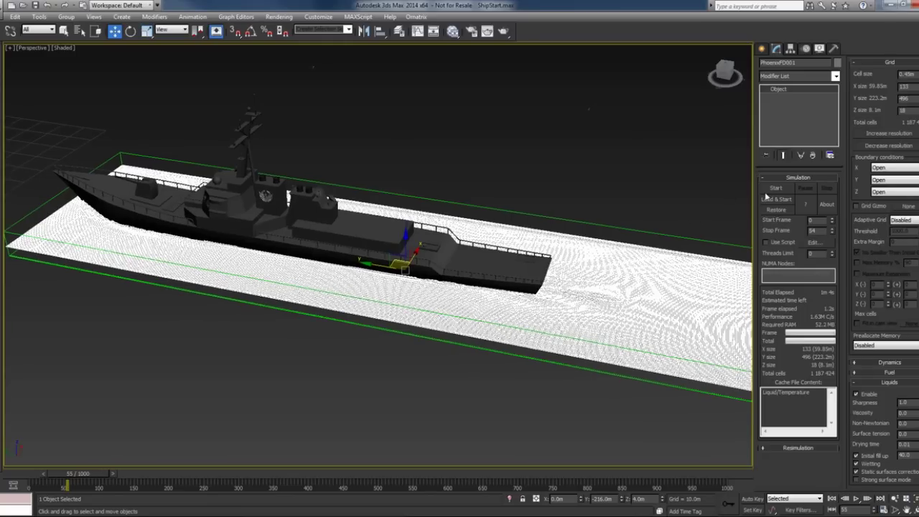
left_click(777, 190)
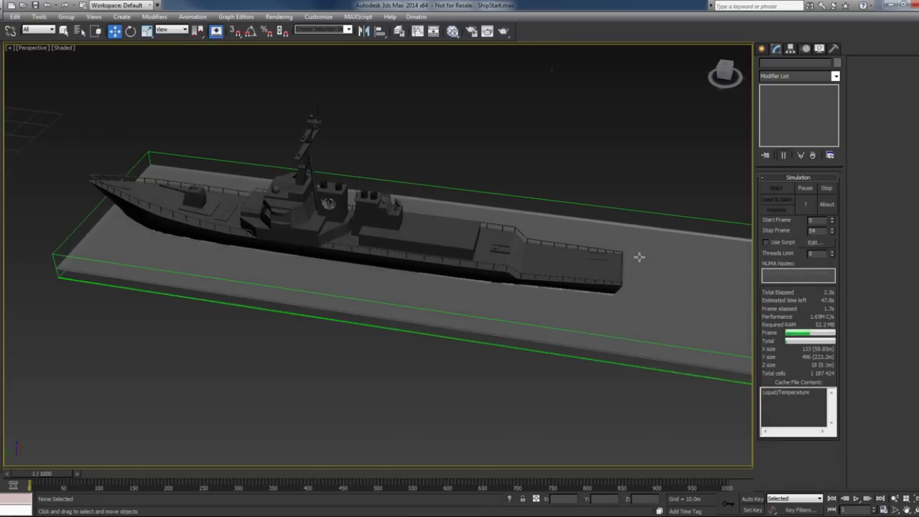
left_click(607, 251)
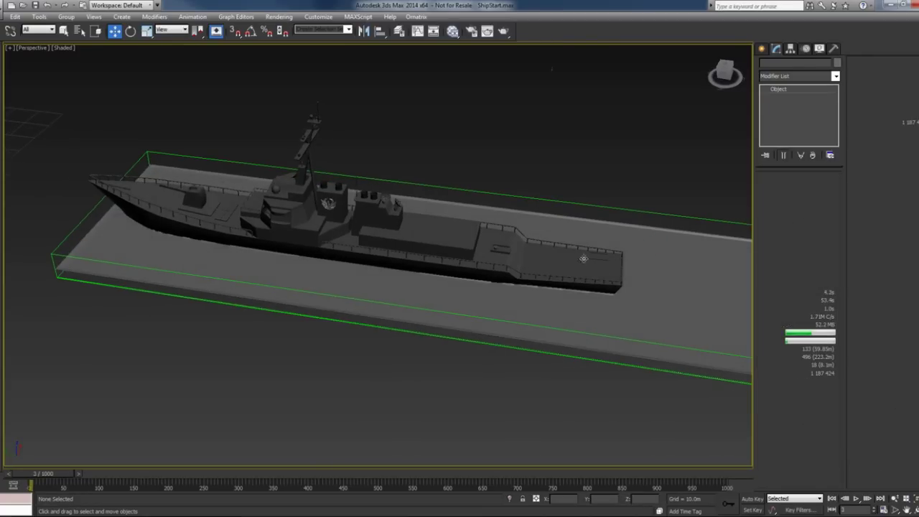
Step: In the Slate Material Editor, create a VRayMtl node and name it Standard
key("m")
right_click(145, 310)
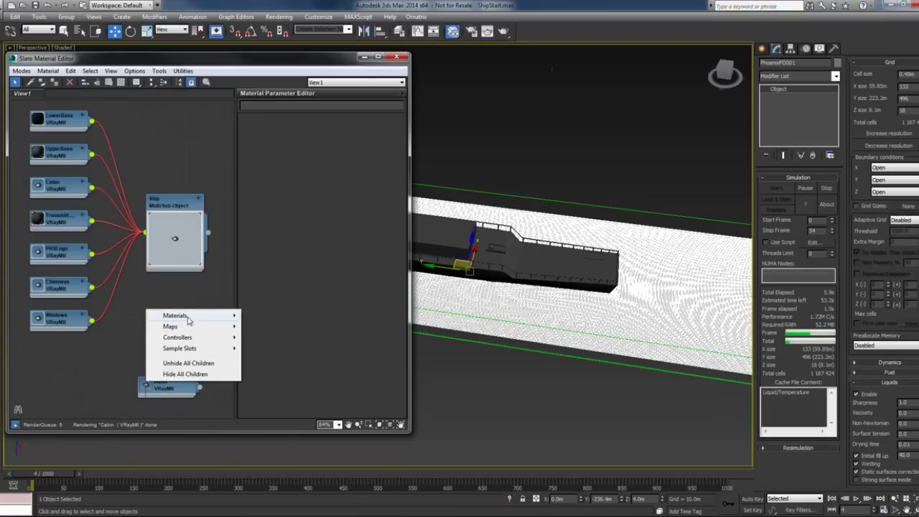
left_click(327, 415)
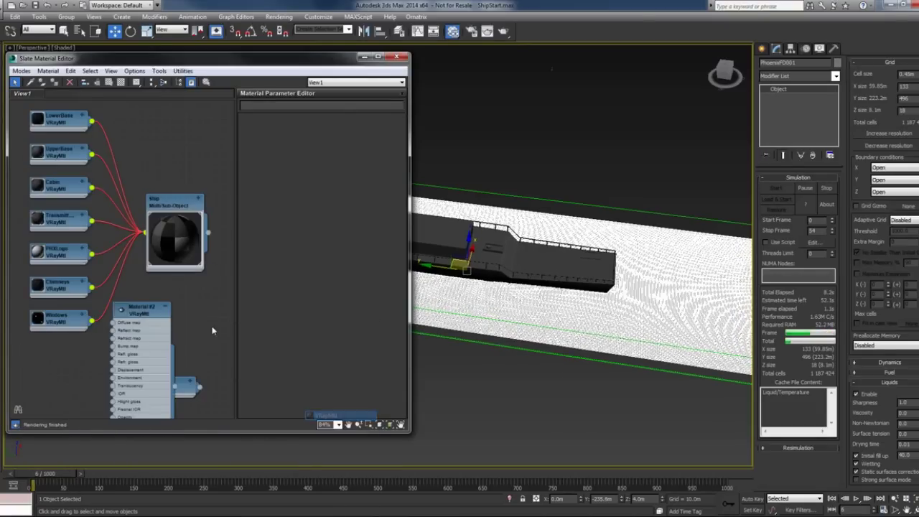
left_click(167, 307)
left_click_drag(138, 317, 171, 334)
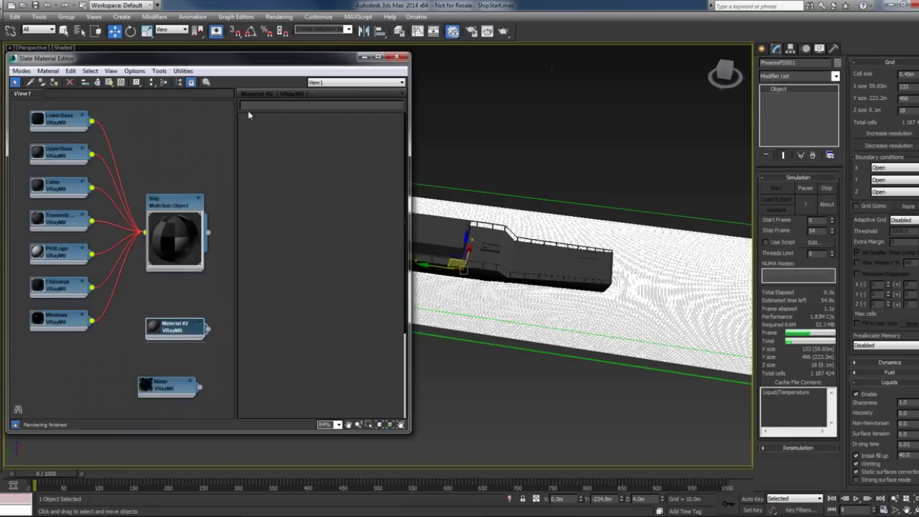
double_click(172, 329)
type("Standard")
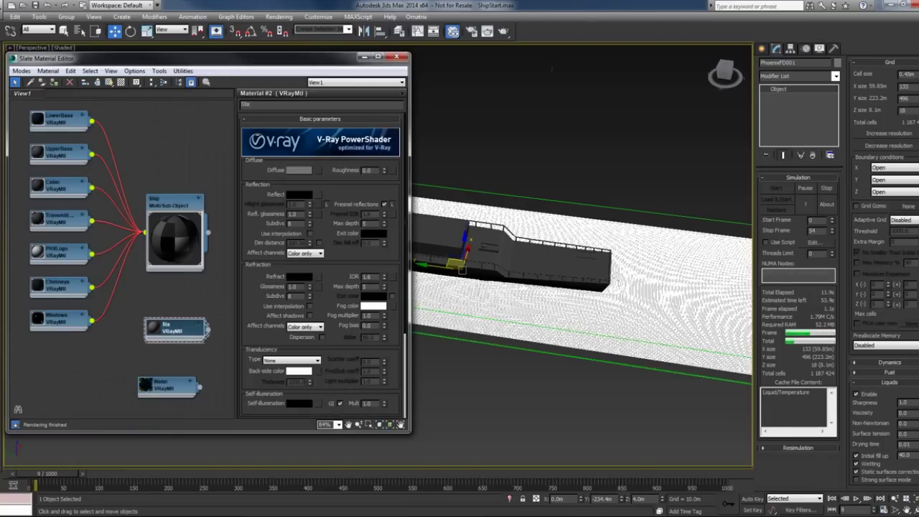
key("Return")
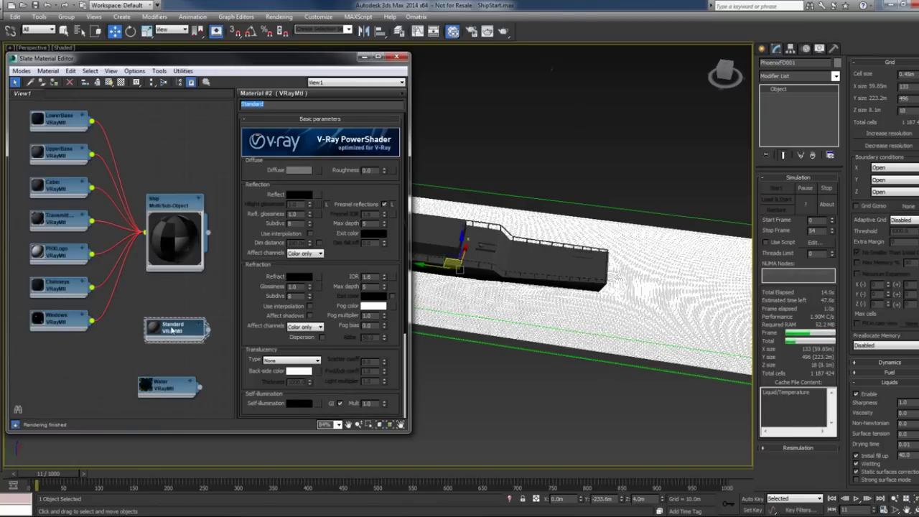
Step: Set the Standard material's diffuse colour to grey RGB 160
left_click(298, 171)
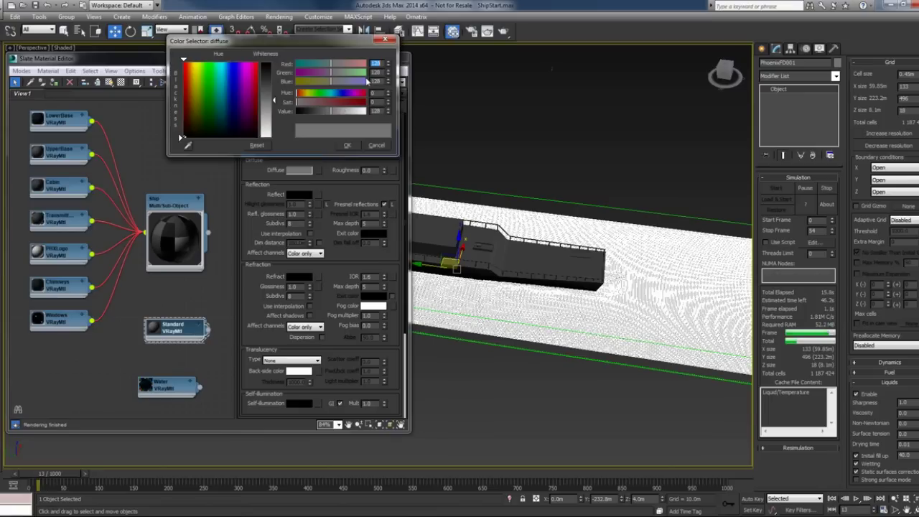
double_click(376, 72)
type("160")
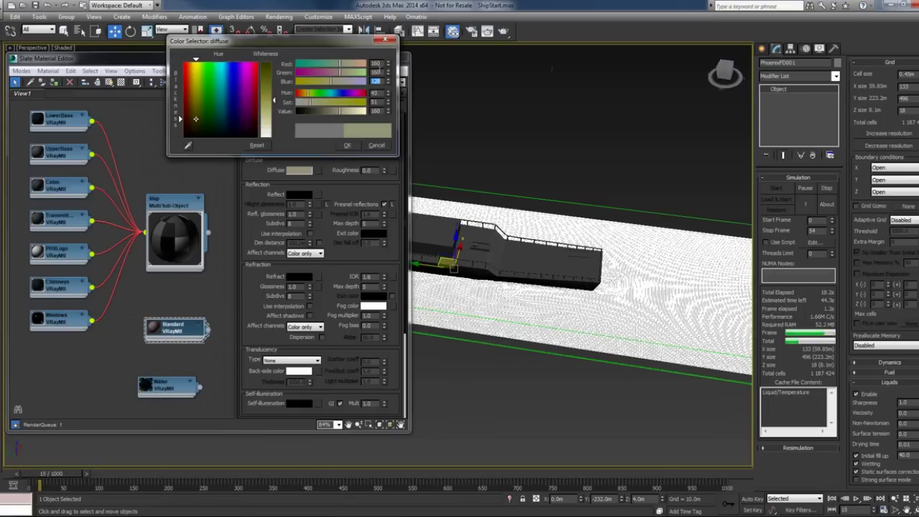
double_click(376, 81)
type("160")
left_click(347, 145)
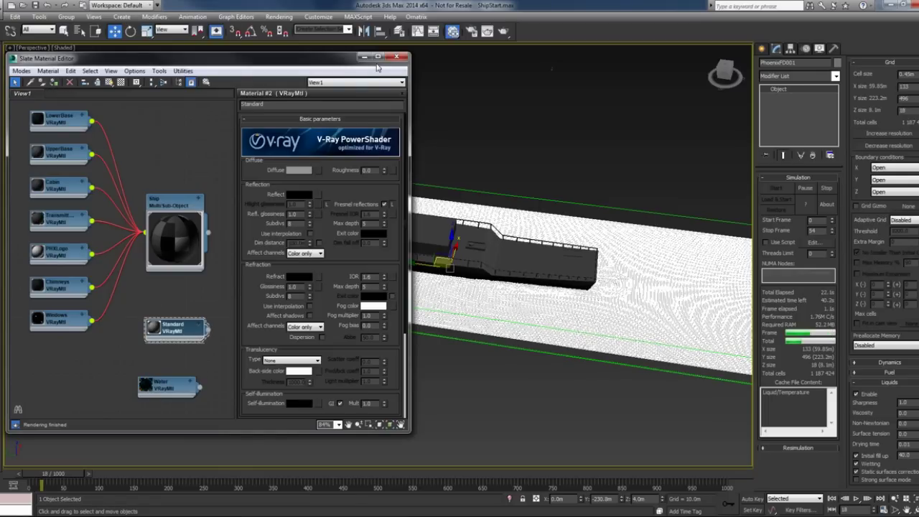
Step: Close the material editor, jump to frame 54, and zoom toward the stern
left_click(396, 56)
left_click(499, 121)
key("/")
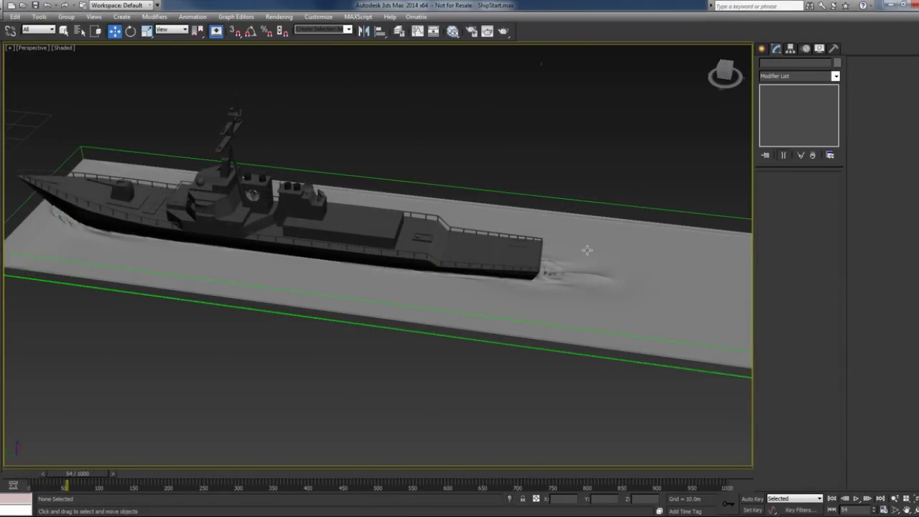
scroll(587, 249, "up", 3)
scroll(527, 282, "up", 2)
middle_click_drag(527, 281, 488, 289, "alt")
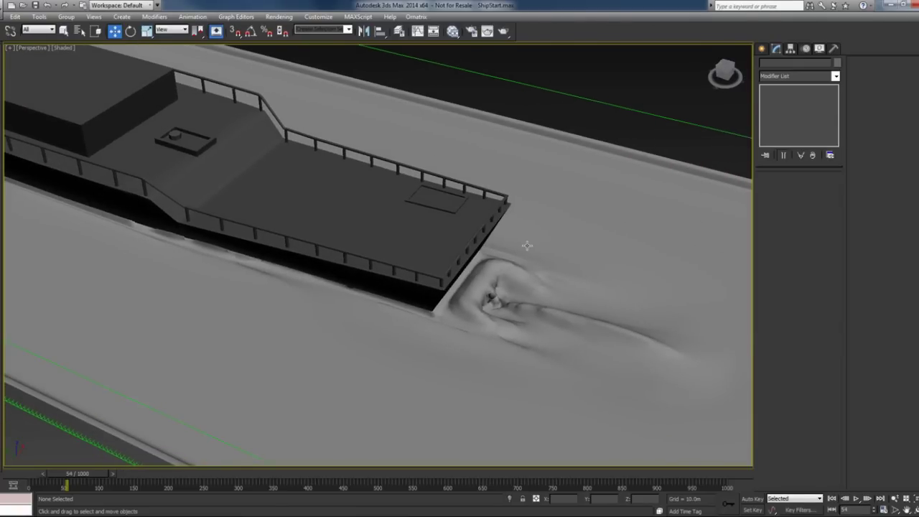
Step: Step between frames 54 and 55 to compare the wake behind the ship
key("period")
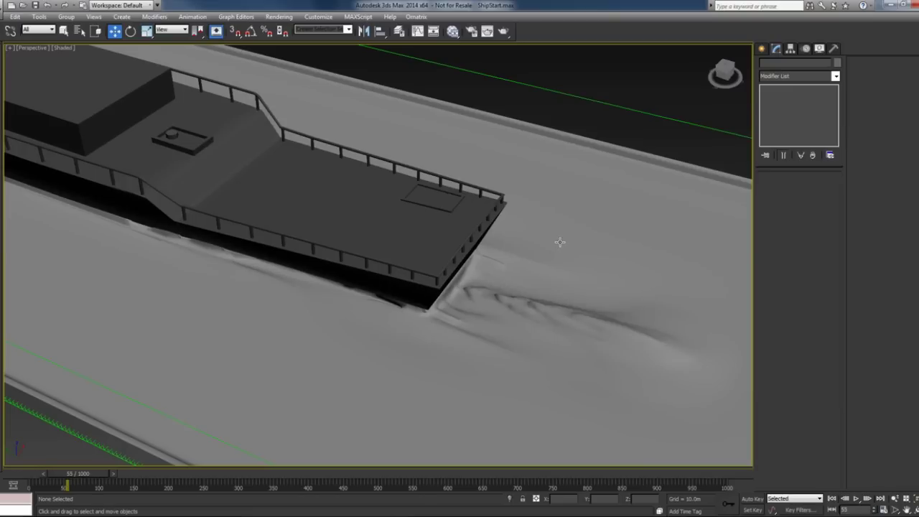
key("comma")
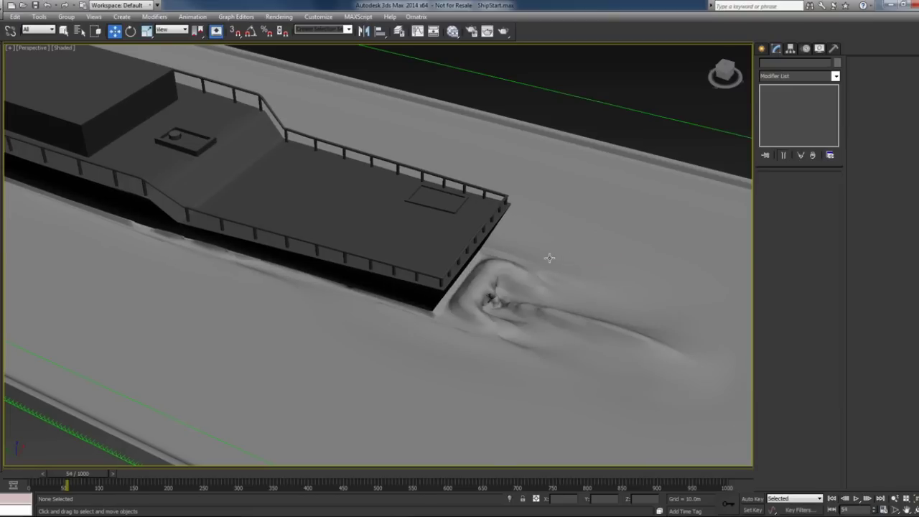
key("period")
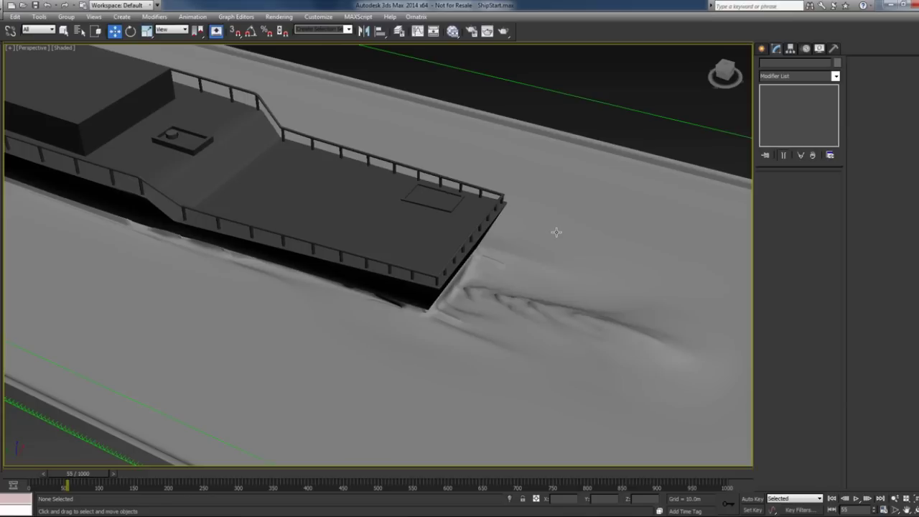
key("comma")
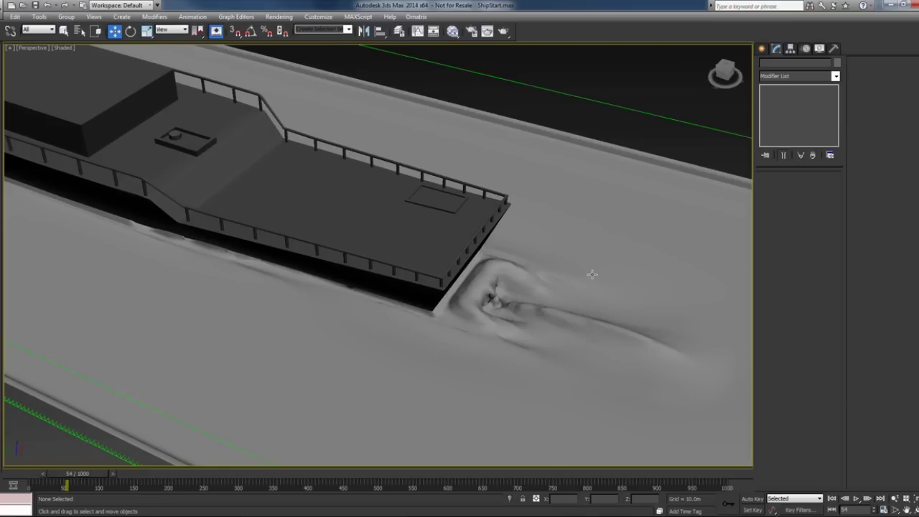
key("period")
key("comma")
scroll(537, 235, "down", 10)
mouse_move(537, 235)
middle_mouse_down("alt")
mouse_move(530, 247)
mouse_move(553, 310)
middle_mouse_up("alt")
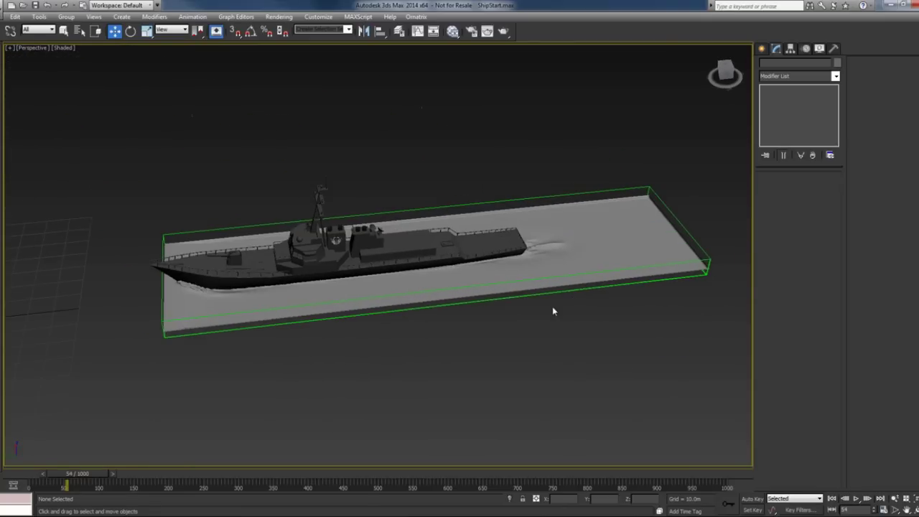
Step: Lower the PhoenixFD001 grid cell size to 0.128m, then expand its Dynamics rollout
left_click(514, 295)
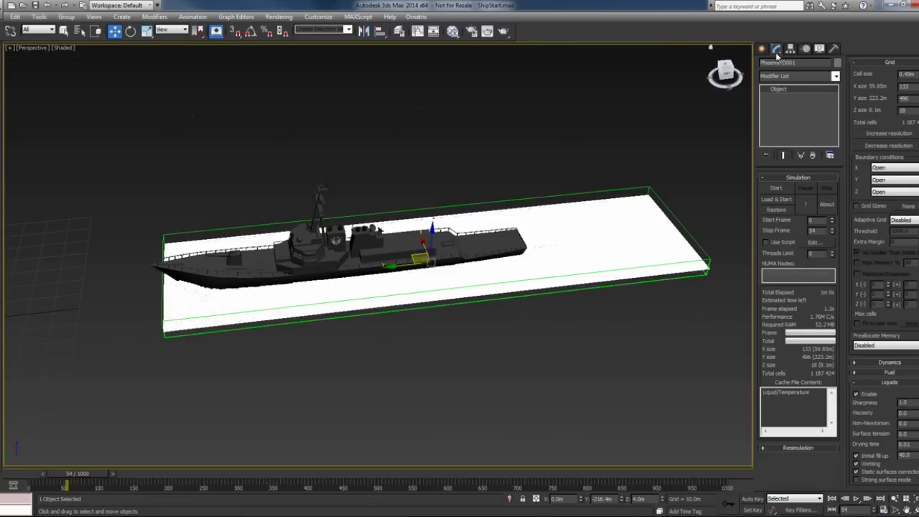
middle_click_drag(689, 273, 679, 294, "alt")
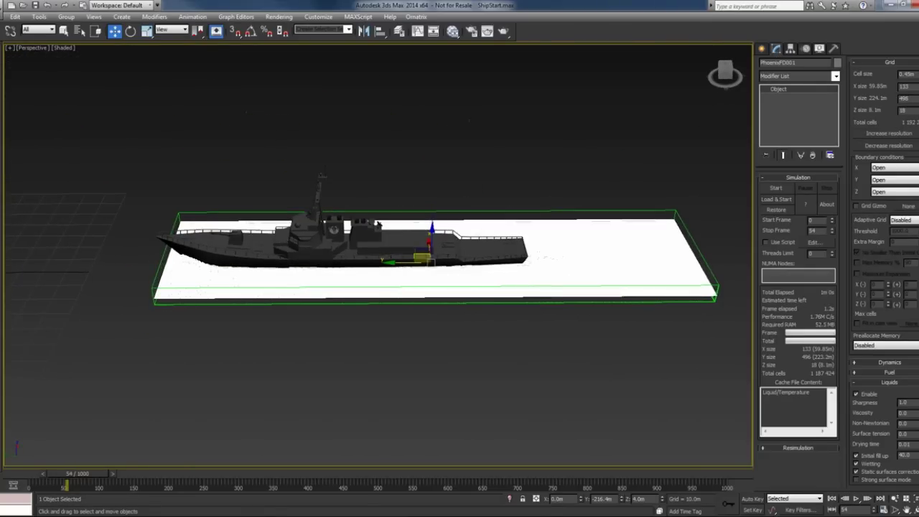
left_click_drag(915, 73, 915, 125)
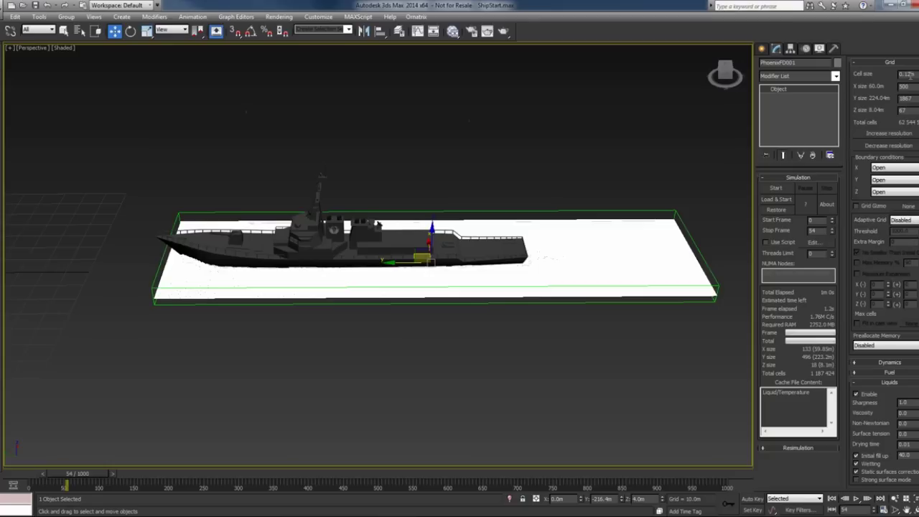
left_click_drag(917, 75, 918, 72)
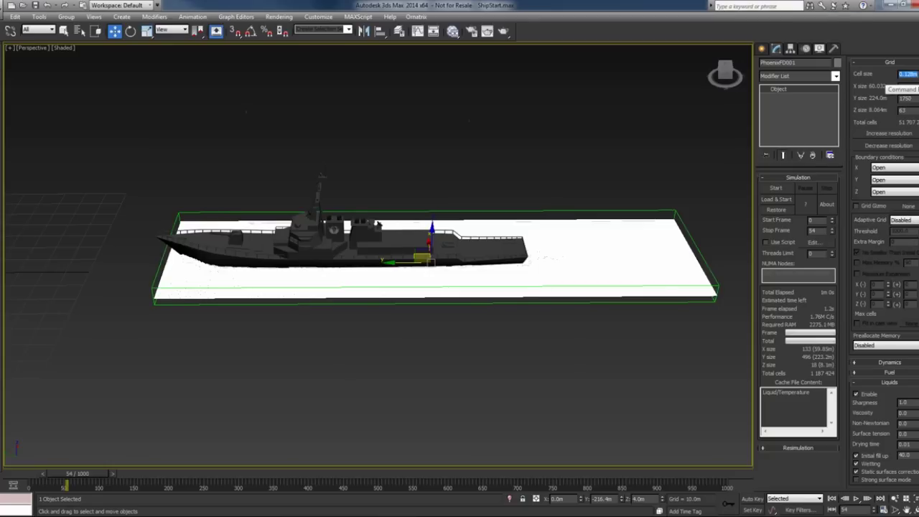
left_click(874, 118)
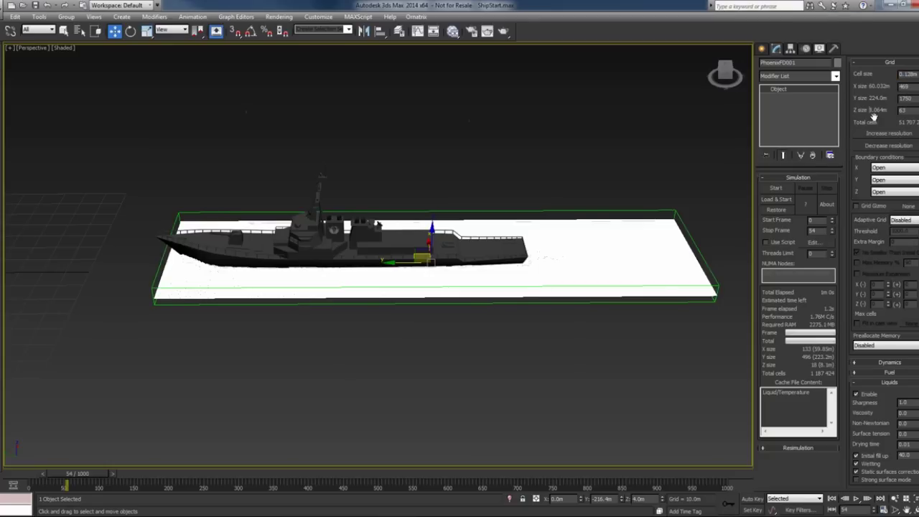
scroll(881, 266, "down", 5)
left_click(876, 261)
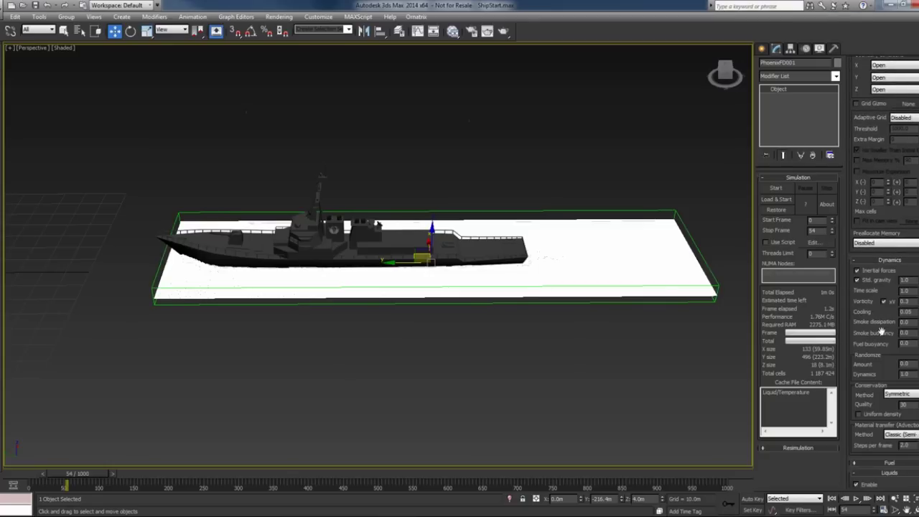
Step: Review the Dynamics conservation settings (Symmetric method, Quality 30) while orbiting the ship view
scroll(872, 284, "down", 5)
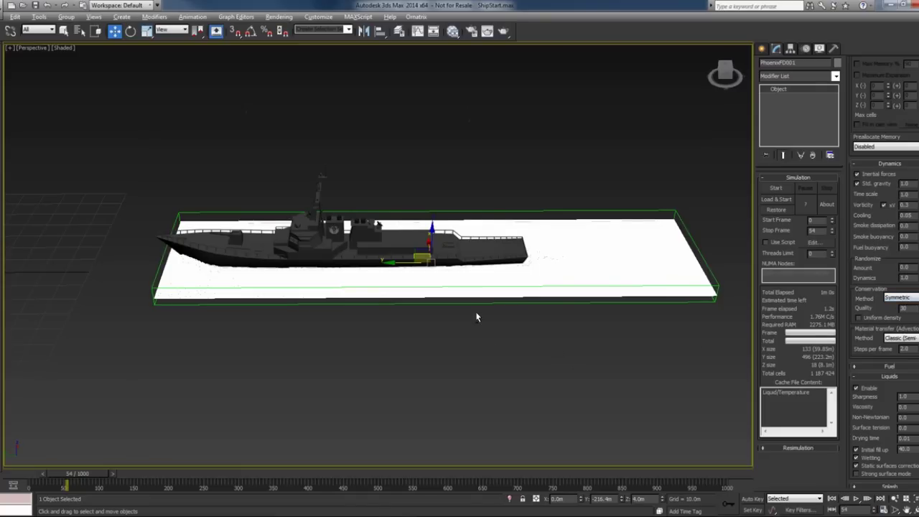
middle_click_drag(478, 313, 478, 366, "alt")
middle_click_drag(437, 302, 477, 309)
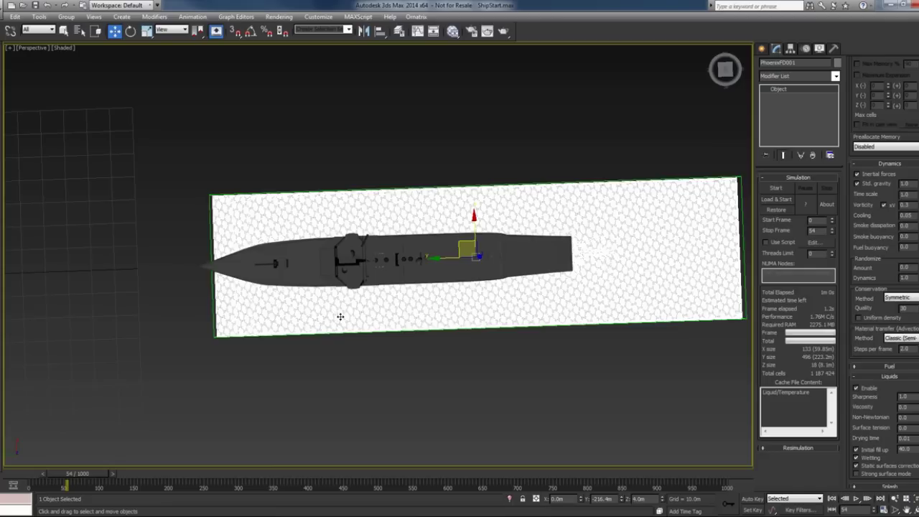
left_click(897, 297)
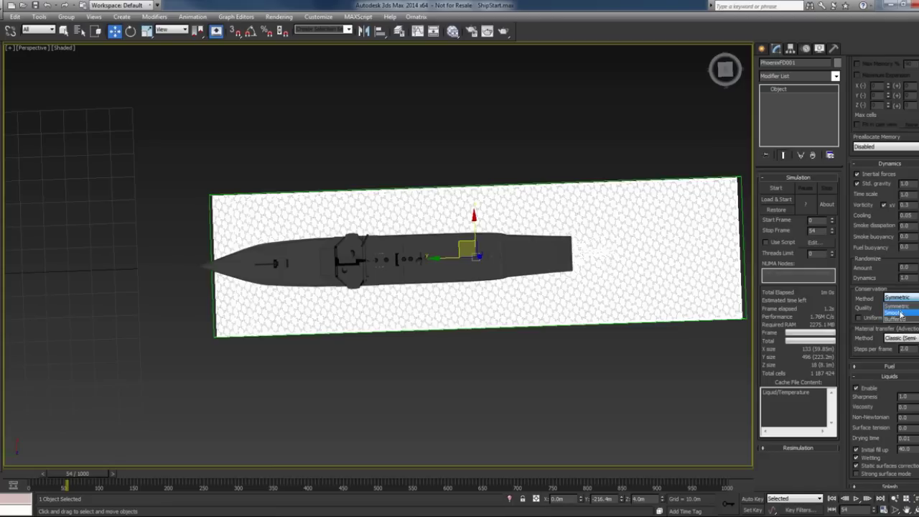
left_click(887, 287)
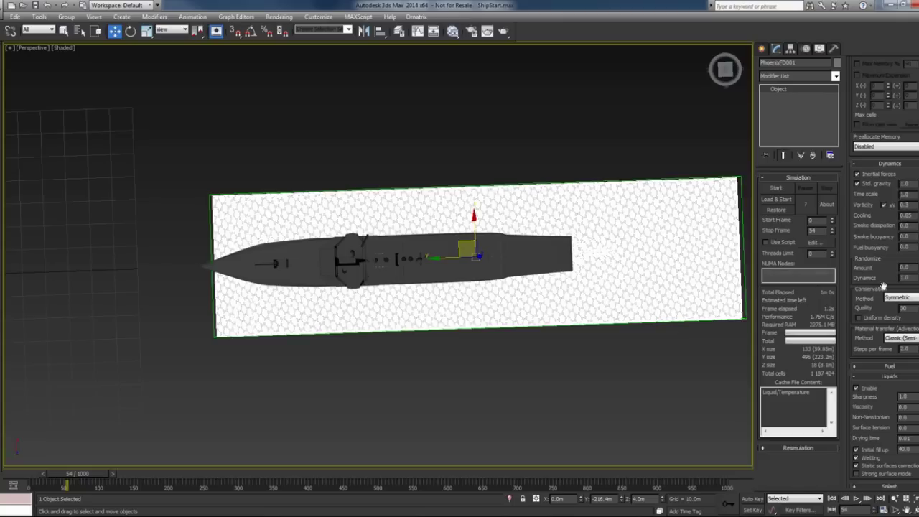
double_click(906, 308)
middle_click_drag(457, 306, 455, 307, "alt")
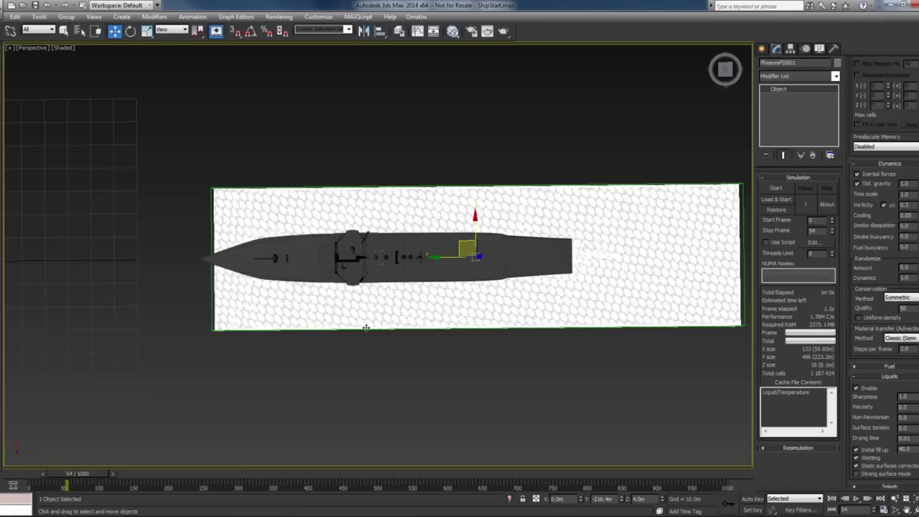
middle_click_drag(413, 318, 414, 332, "alt")
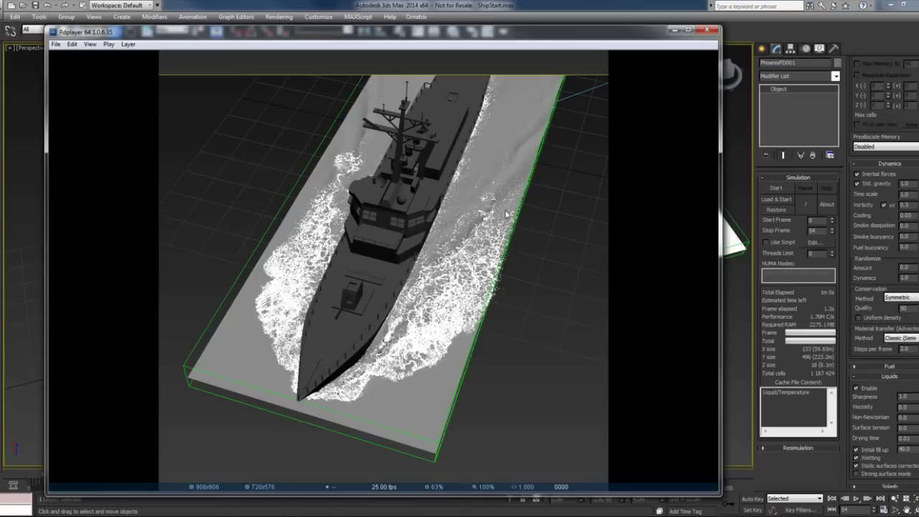
Step: Minimize the preview player and set the simulator's Steps per frame to 4.0
left_click(674, 30)
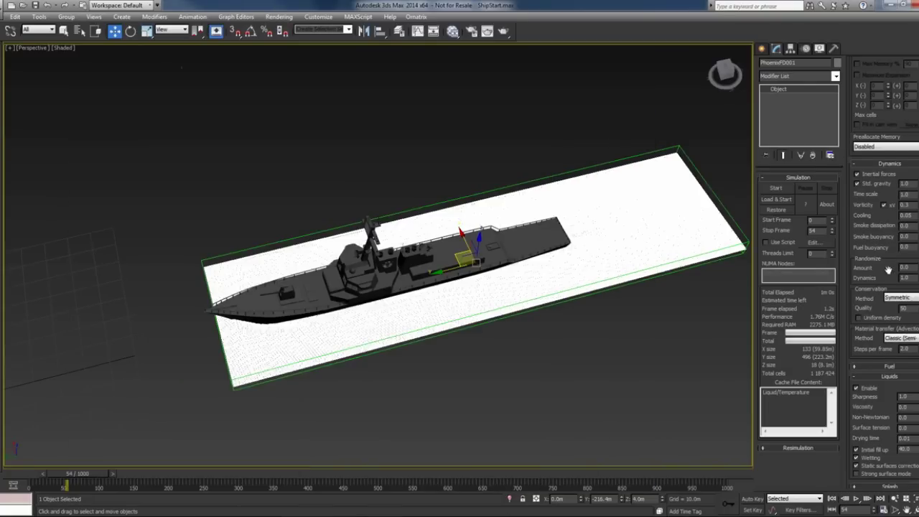
left_click_drag(891, 267, 886, 243)
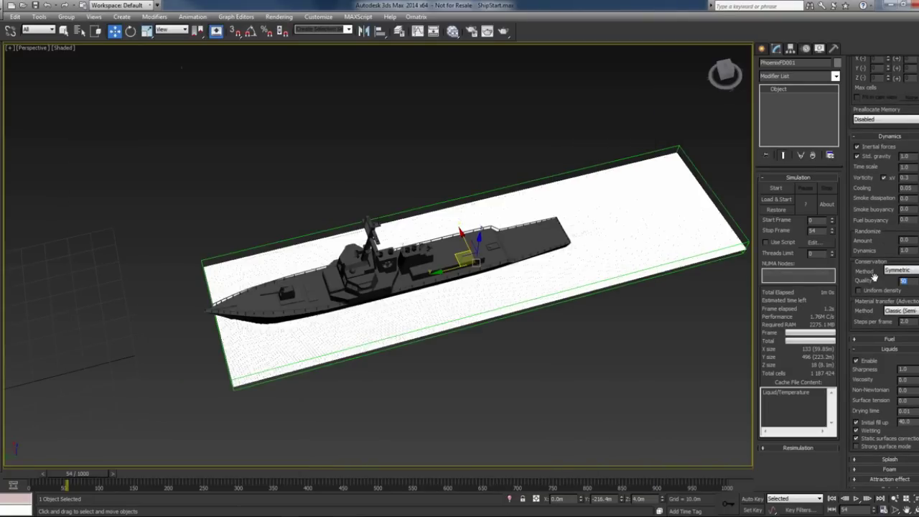
scroll(891, 242, "down", 2)
scroll(907, 288, "up", 2)
double_click(906, 322)
type("4")
double_click(906, 322)
key("Return")
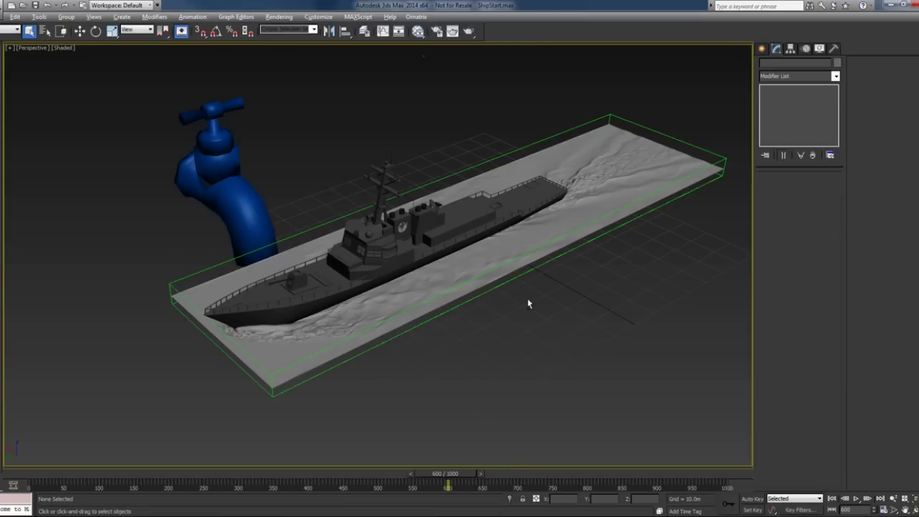
Step: Orbit around the ship and play the ShipMesh.avi preview in Pdplayer
mouse_move(528, 303)
middle_mouse_down("alt")
mouse_move(515, 335)
mouse_move(543, 304)
mouse_move(538, 322)
mouse_move(570, 308)
mouse_move(529, 319)
middle_mouse_up("alt")
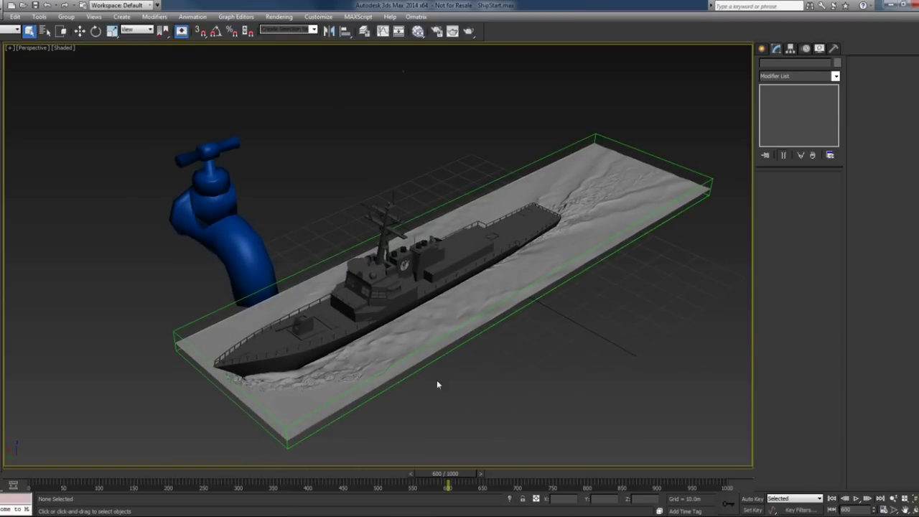
left_click(284, 514)
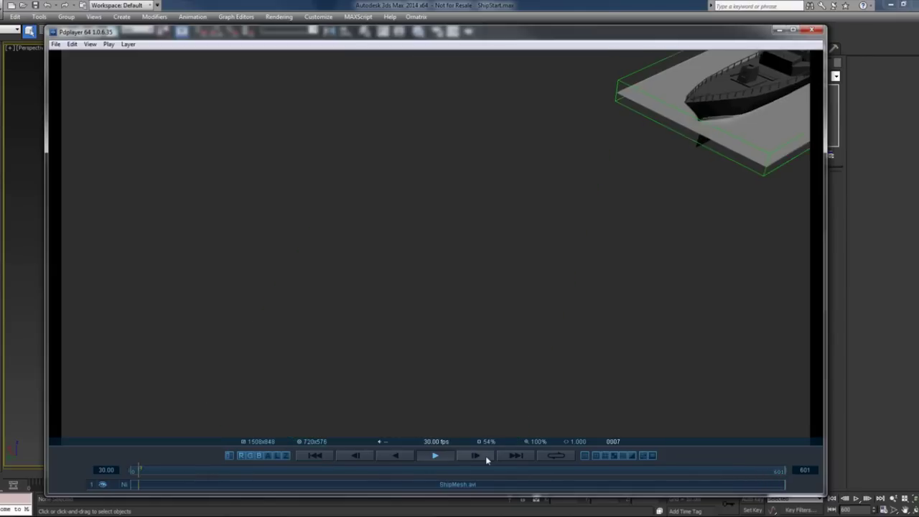
Step: Close the player, select PhoenixFD001, and tick Enable in its Splash rollout
left_click(780, 30)
left_click(622, 248)
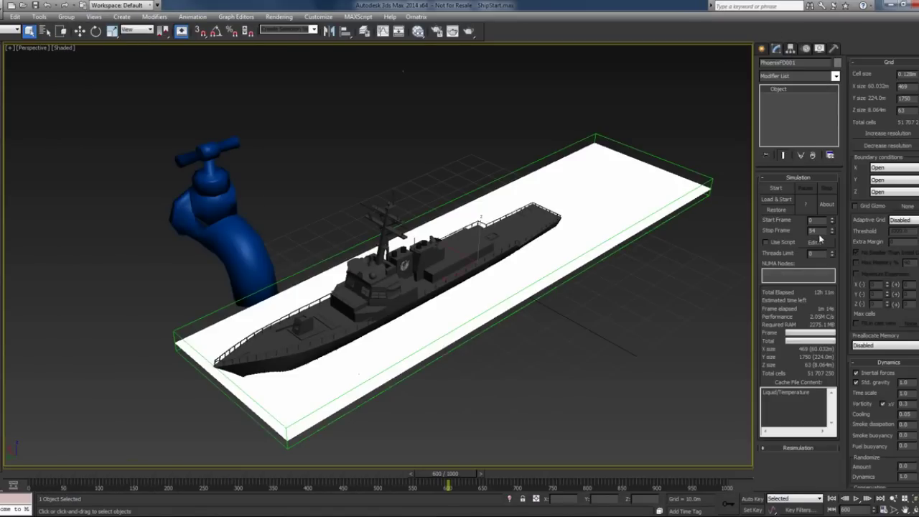
scroll(880, 237, "down", 5)
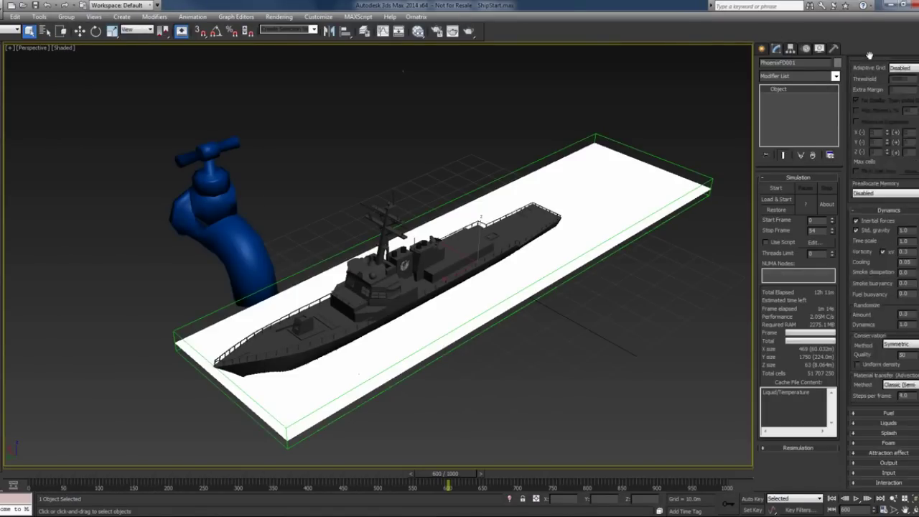
left_click(881, 403)
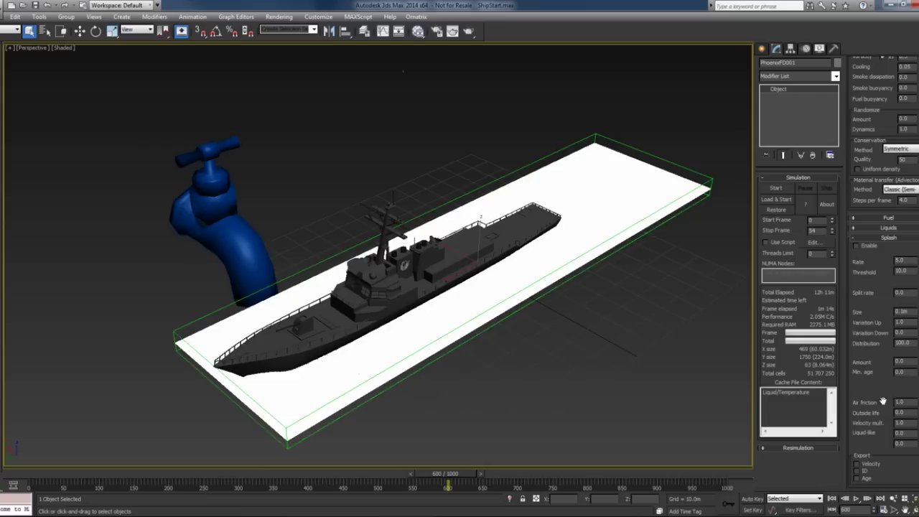
left_click(855, 246)
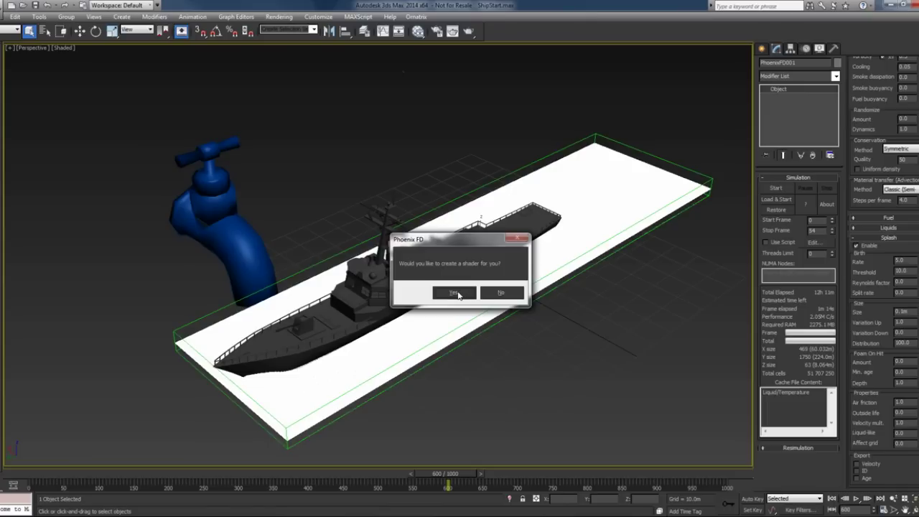
Step: Create the splash shader helper, then set splash Rate to 1 and Foam On Hit Amount to 1
left_click(456, 294)
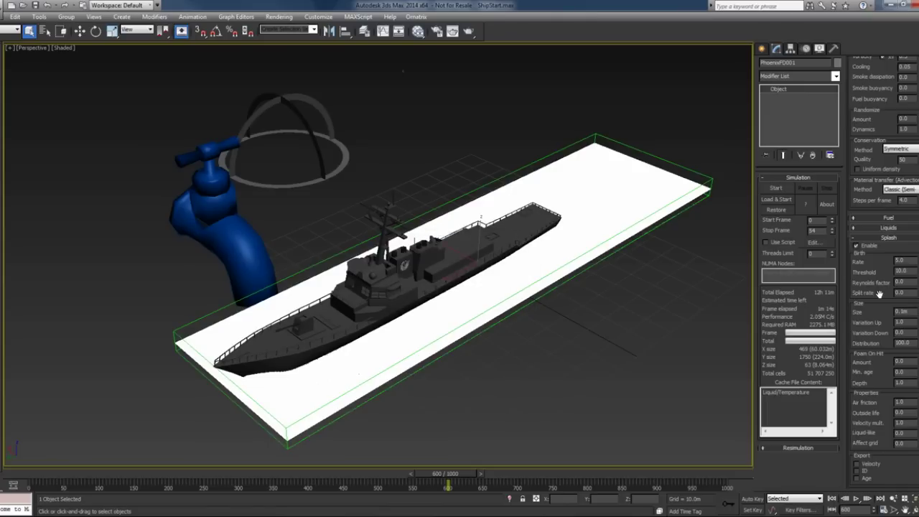
left_click_drag(880, 292, 879, 275)
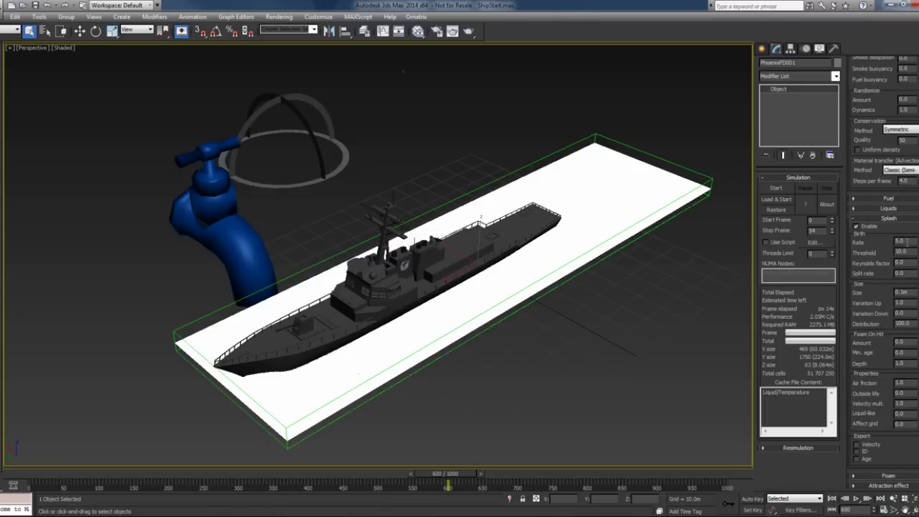
double_click(899, 241)
type("1")
left_click_drag(879, 258, 879, 251)
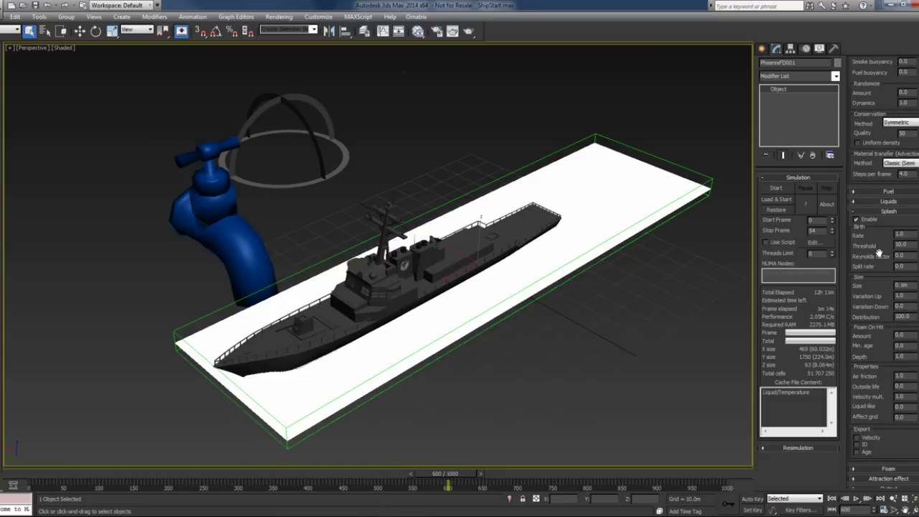
left_click_drag(877, 285, 875, 223)
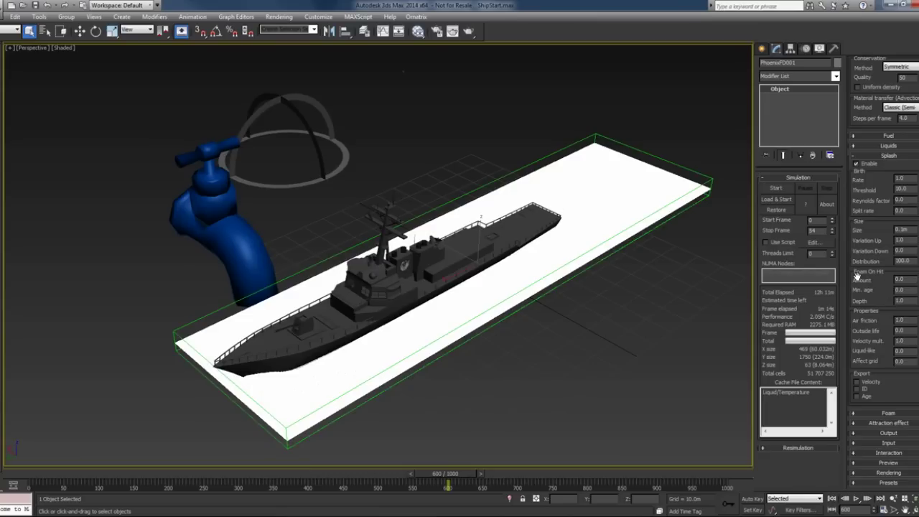
double_click(899, 280)
Step: Keep Foam On Hit Amount at 1.0, then enable foam particles and create their shader helper
left_click(877, 325)
left_click(875, 412)
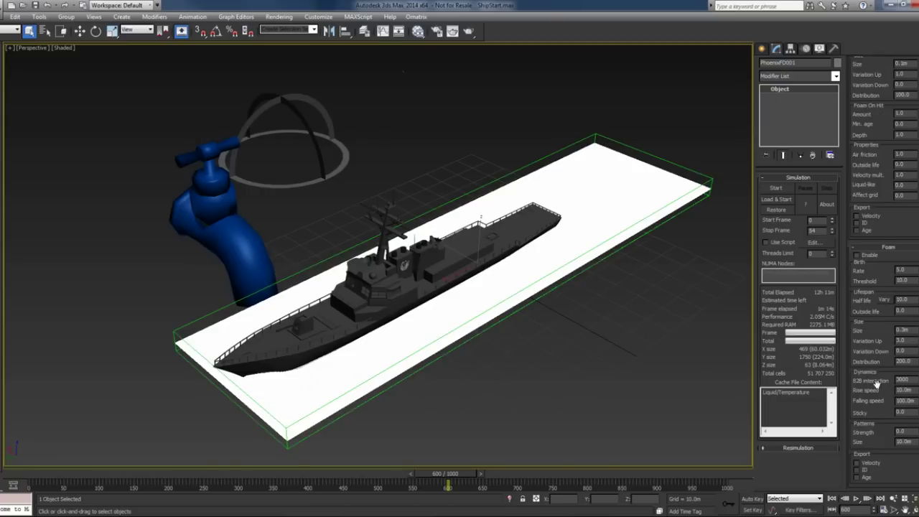
left_click(861, 253)
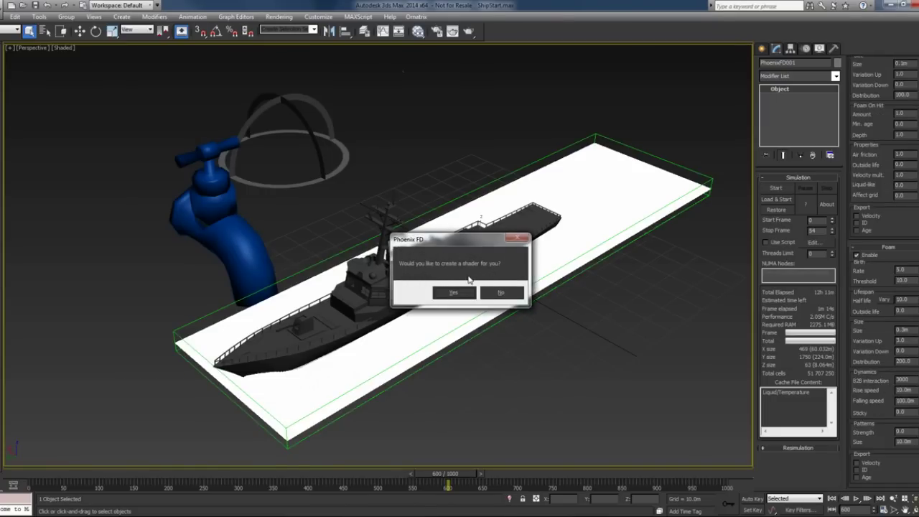
left_click(457, 293)
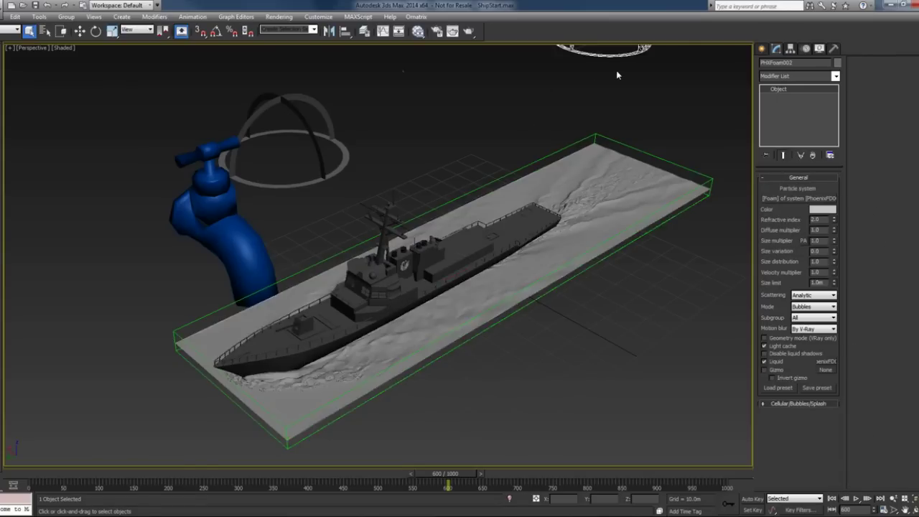
Step: Move the PhxFoam helper next to the splash helper
scroll(616, 70, "down", 3)
scroll(616, 90, "down", 2)
key("w")
left_click_drag(604, 100, 463, 210)
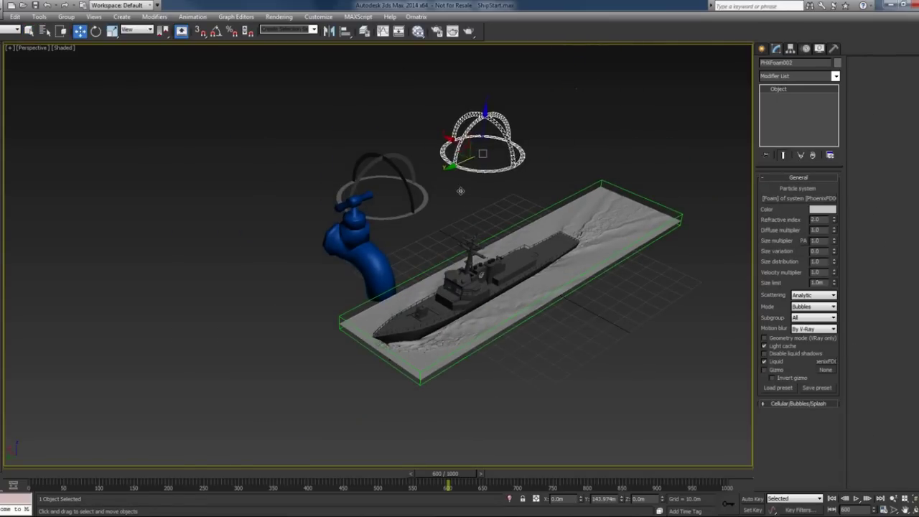
scroll(531, 309, "up", 2)
scroll(569, 280, "up", 2)
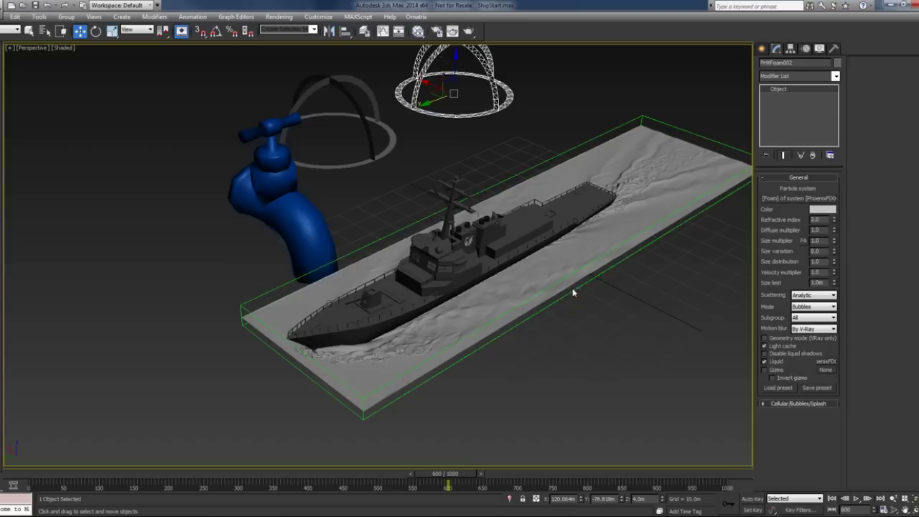
Step: Reselect PhoenixFD001 and reset the foam birth Rate to 0.0
left_click(572, 292)
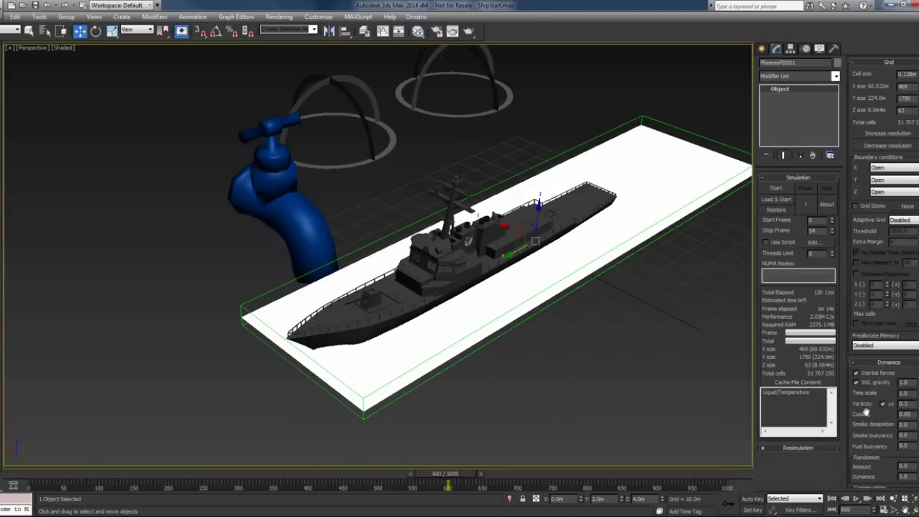
left_click_drag(867, 411, 866, 142)
scroll(882, 323, "down", 2)
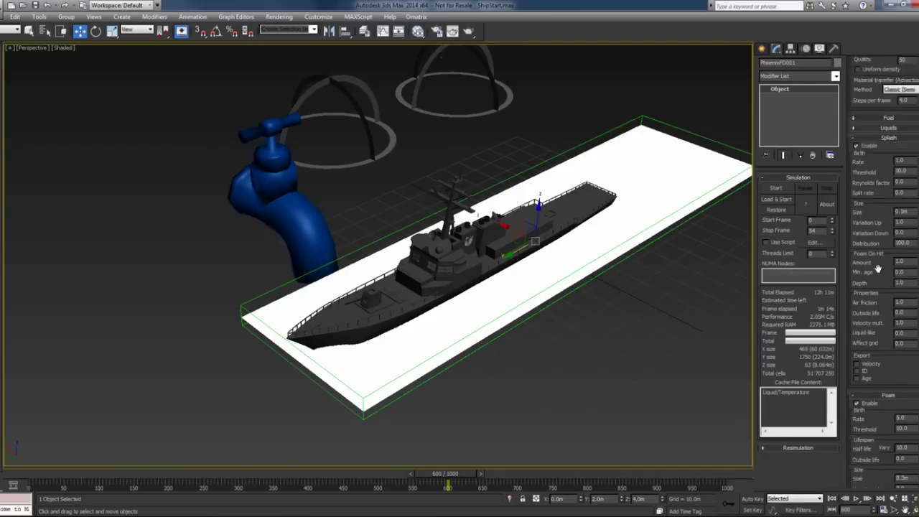
scroll(904, 316, "down", 3)
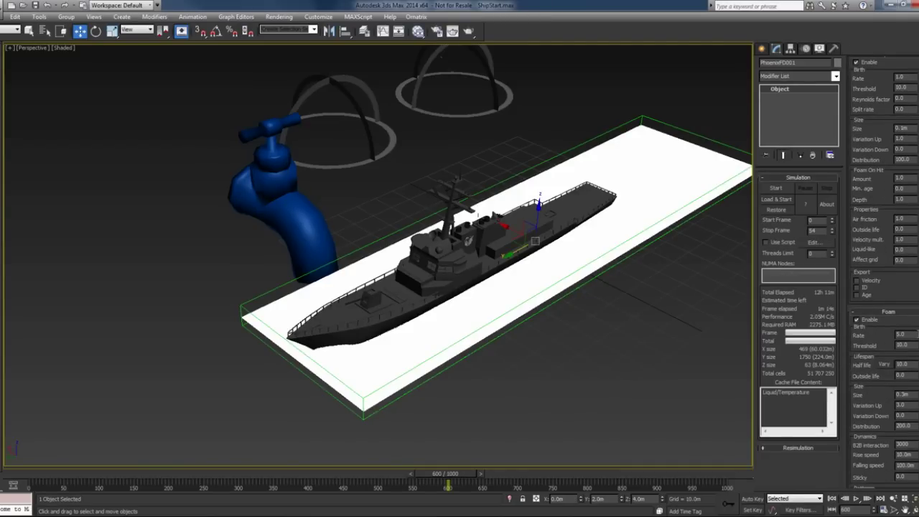
right_click(912, 335)
Step: Coarsen the PhoenixFD001 grid to 0.418m cells, giving a 144 × 536 × 19 grid
scroll(878, 210, "up", 2)
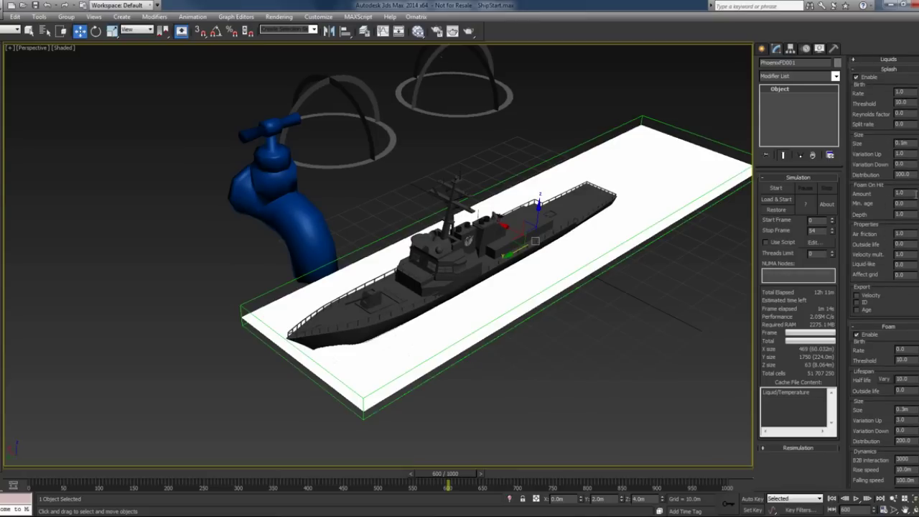
scroll(876, 179, "up", 3)
scroll(877, 158, "up", 4)
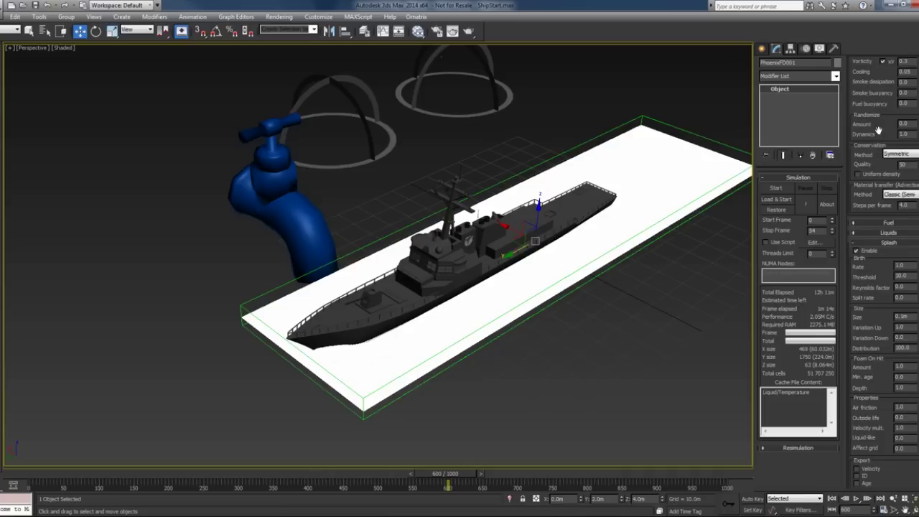
scroll(900, 419, "up", 2)
scroll(900, 419, "up", 4)
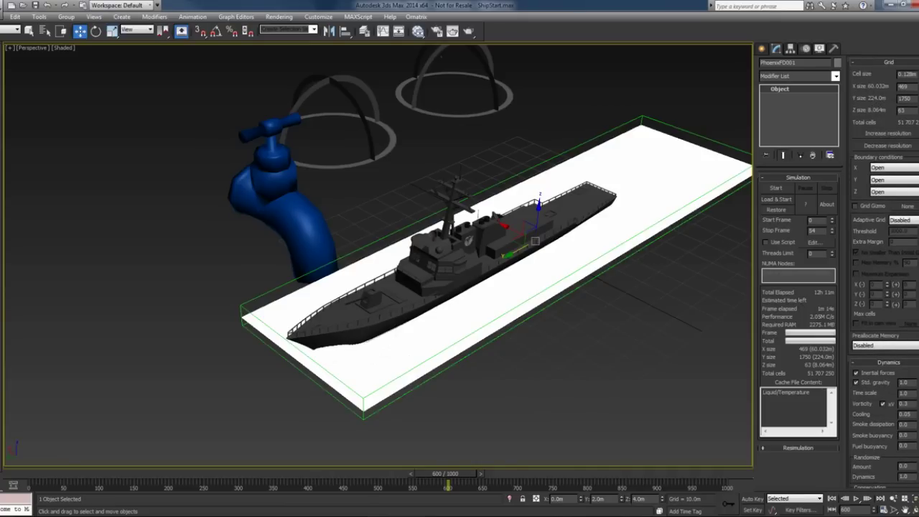
key("Return")
left_click(888, 133)
left_click(888, 145)
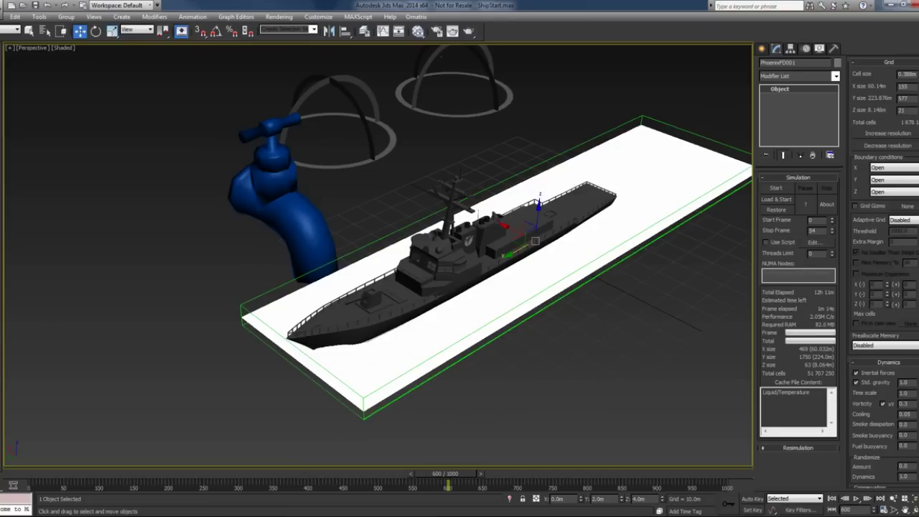
left_click(888, 133)
mouse_move(668, 284)
middle_mouse_down("alt")
mouse_move(652, 281)
mouse_move(659, 282)
middle_mouse_up("alt")
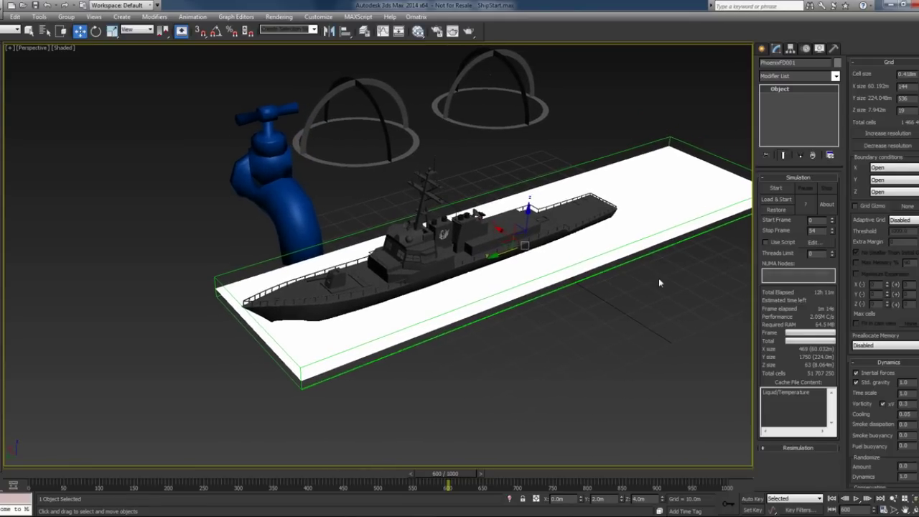
Step: Start the Phoenix FD simulation and reselect the ship's simulator grid
left_click(777, 189)
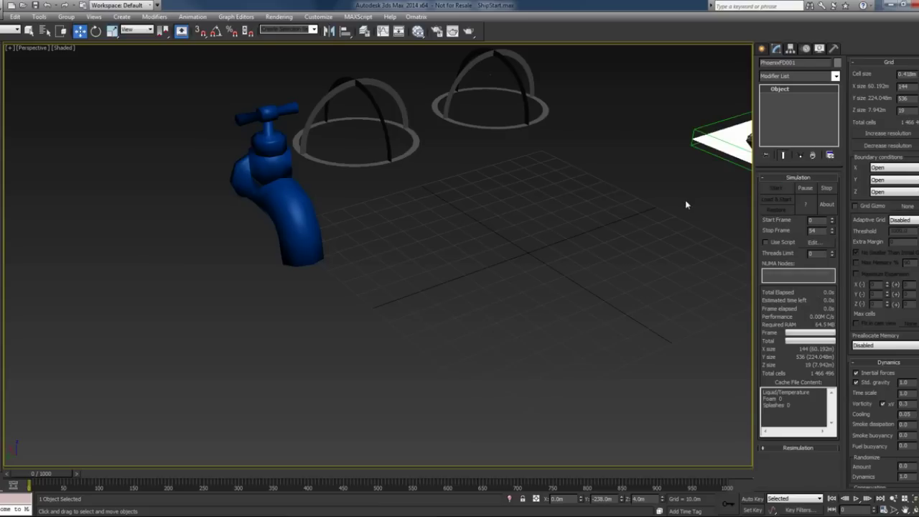
scroll(685, 205, "down", 3)
middle_click_drag(677, 208, 589, 251)
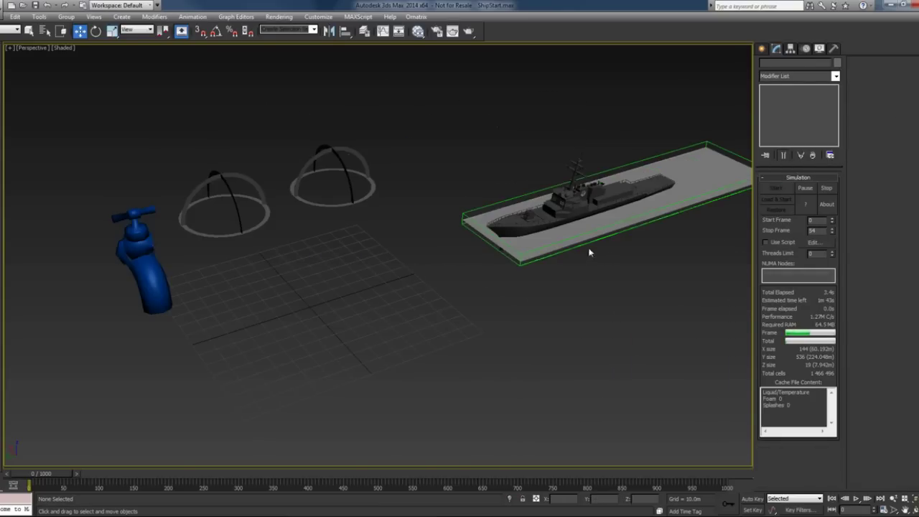
left_click(589, 244)
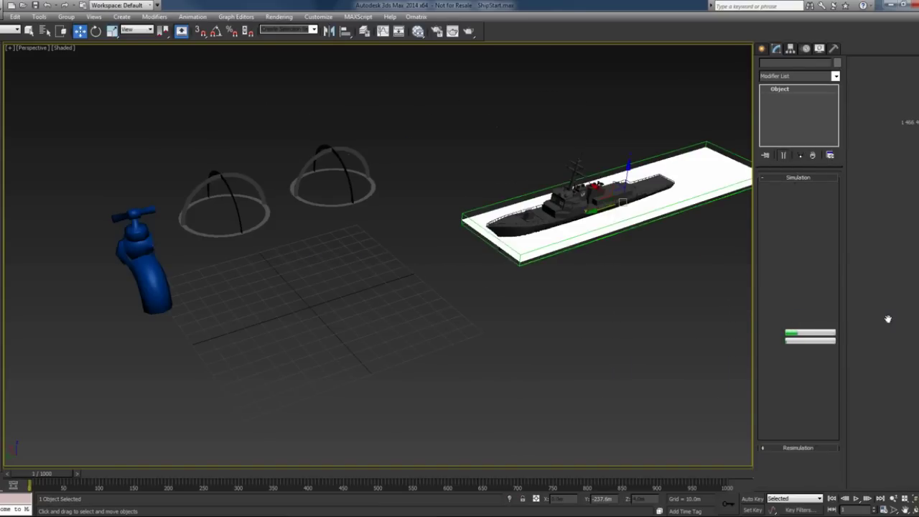
Step: In the preview, hide the simulator mesh and show Foam and Splash particles
scroll(873, 391, "down", 2)
scroll(874, 356, "down", 3)
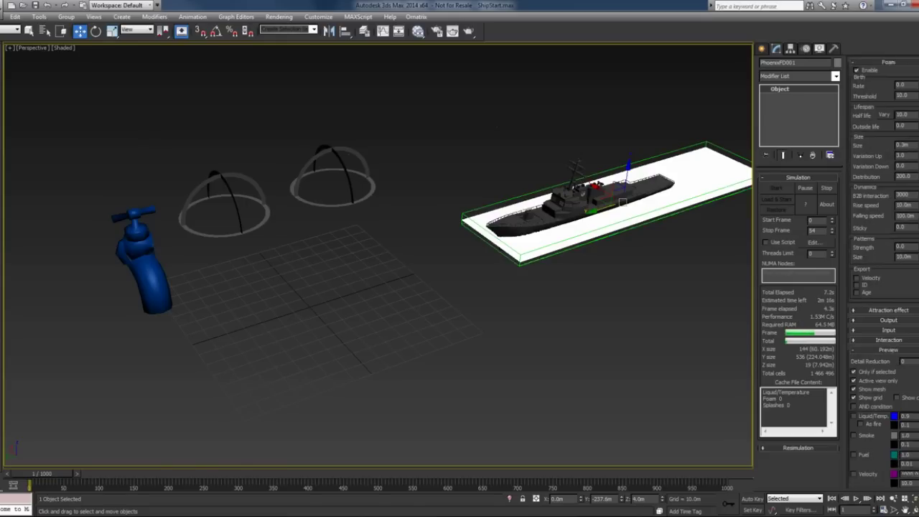
scroll(869, 381, "down", 1)
left_click(854, 377)
scroll(876, 344, "down", 3)
scroll(883, 327, "down", 2)
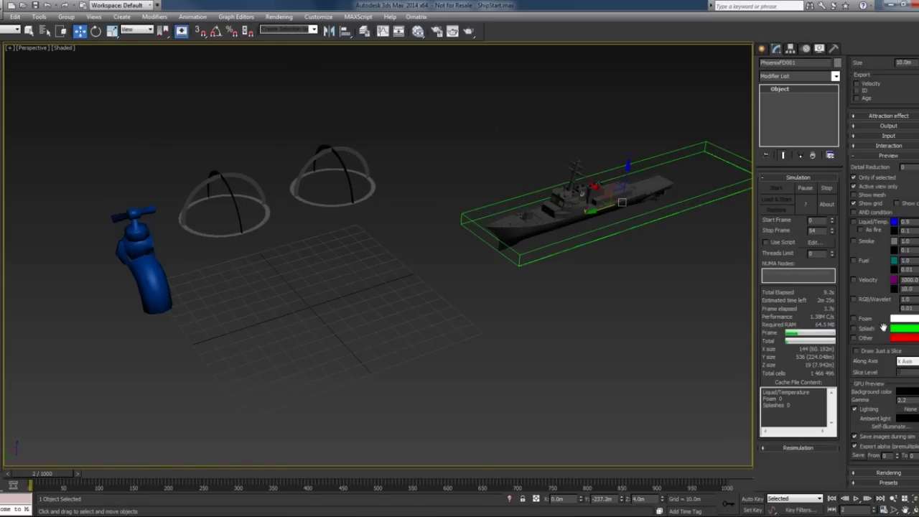
left_click(854, 319)
left_click(854, 329)
mouse_move(591, 309)
middle_mouse_down("alt")
mouse_move(567, 277)
mouse_move(576, 319)
mouse_move(631, 283)
mouse_move(666, 303)
middle_mouse_up("alt")
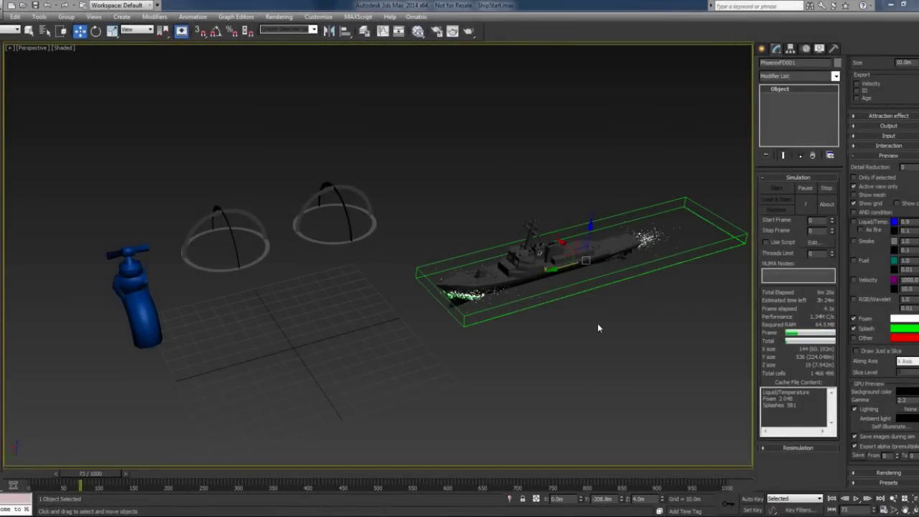
Step: Set the foam Outside life to 20
middle_click_drag(593, 332, 567, 293, "alt")
mouse_move(636, 275)
middle_mouse_down("alt")
mouse_move(623, 267)
mouse_move(619, 295)
mouse_move(661, 318)
mouse_move(728, 288)
middle_mouse_up("alt")
scroll(903, 197, "up", 5)
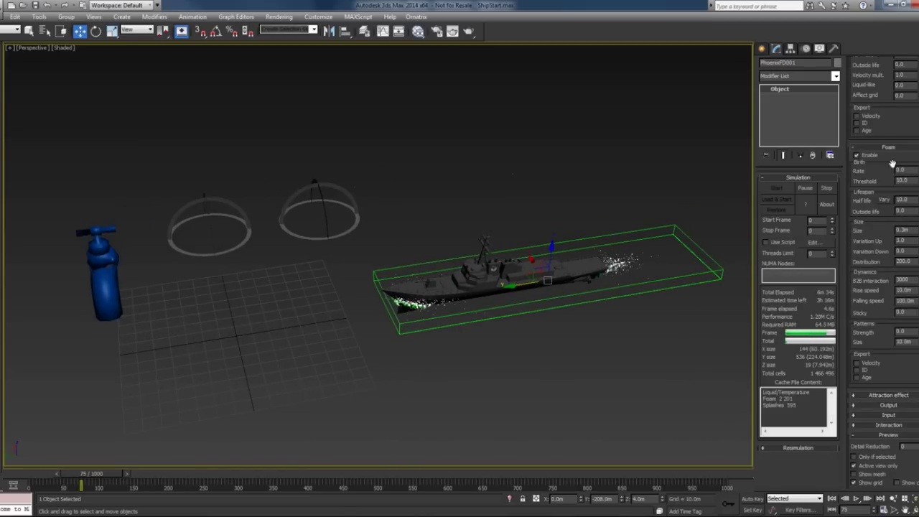
double_click(900, 211)
type("20")
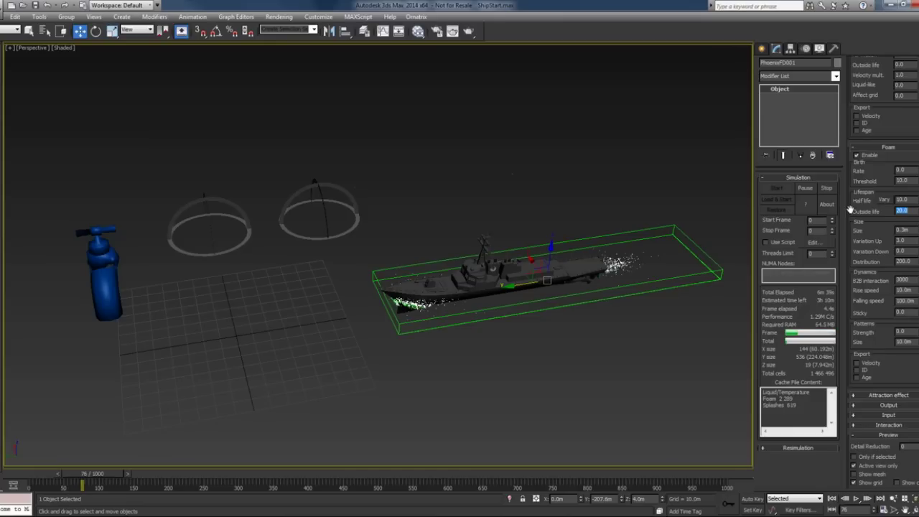
Step: Set the splash Outside life to 4
mouse_move(539, 328)
middle_mouse_down("alt")
mouse_move(522, 291)
mouse_move(532, 315)
middle_mouse_up("alt")
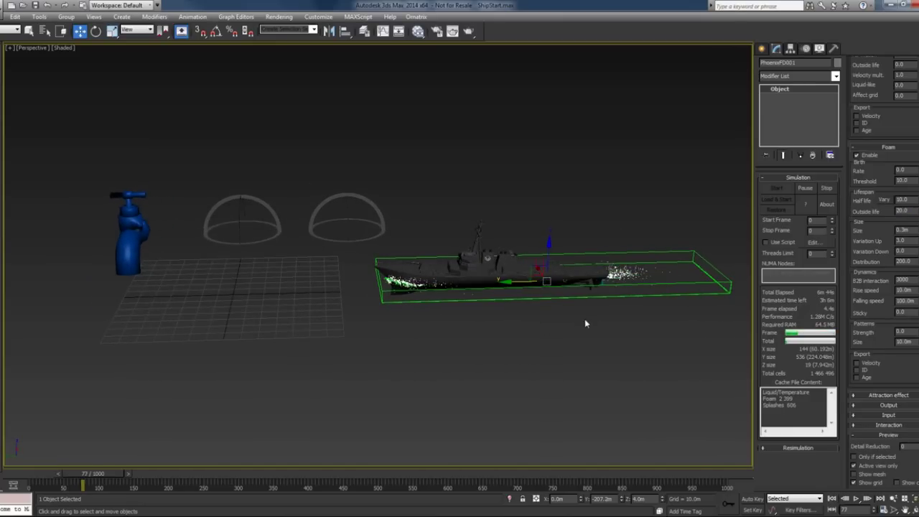
scroll(883, 301, "up", 4)
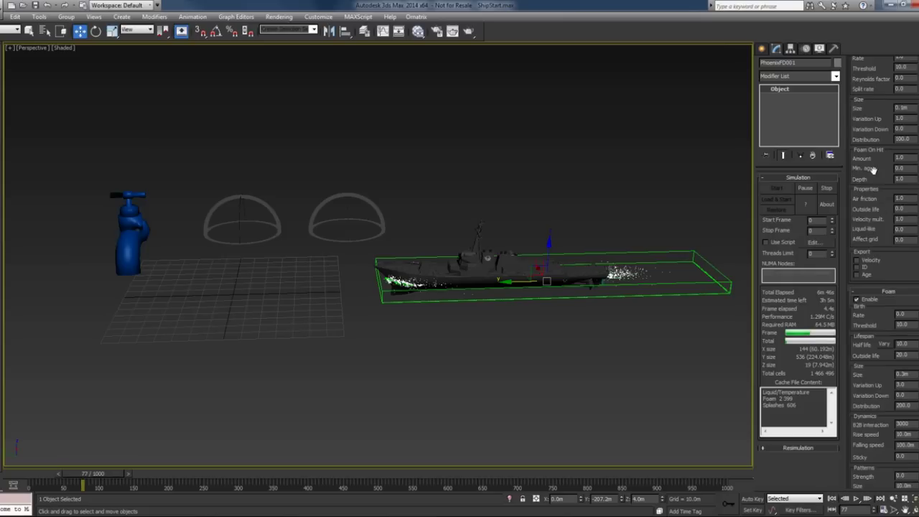
scroll(872, 169, "up", 1)
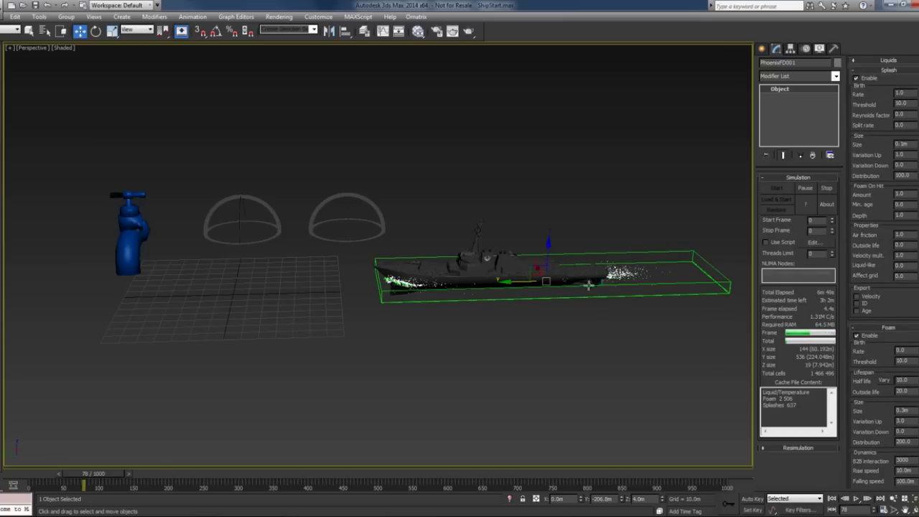
mouse_move(589, 285)
middle_mouse_down("alt")
mouse_move(445, 274)
mouse_move(511, 282)
middle_mouse_up("alt")
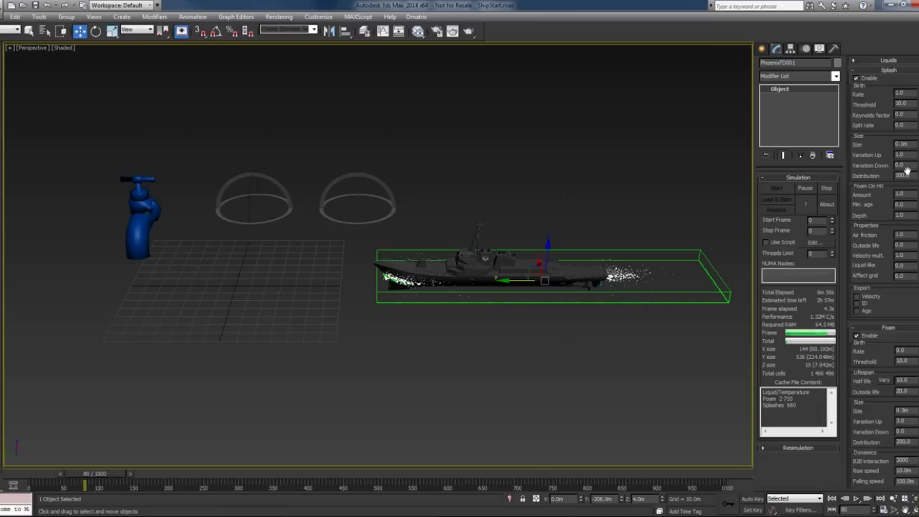
left_click(900, 245)
type("0")
key("Return")
type("4")
Step: Set foam Rise speed to 0.5m and Falling speed to 5.0m
middle_click_drag(603, 337, 593, 307, "alt")
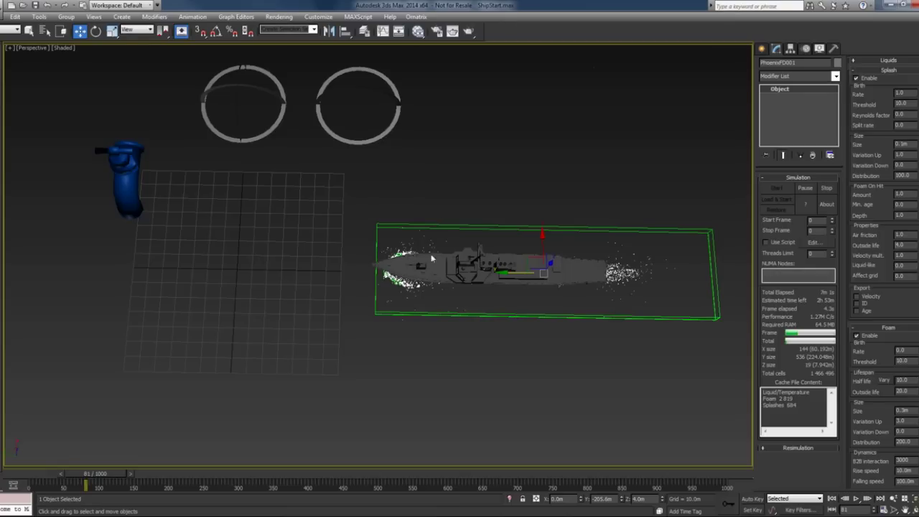
middle_click_drag(528, 260, 532, 205, "alt")
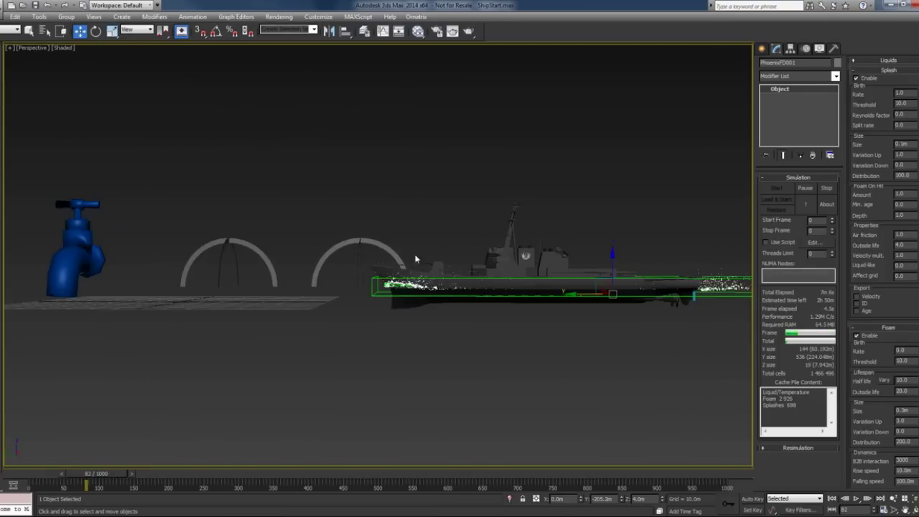
scroll(429, 261, "up", 2)
mouse_move(504, 223)
middle_mouse_down("alt")
mouse_move(510, 234)
mouse_move(487, 237)
middle_mouse_up("alt")
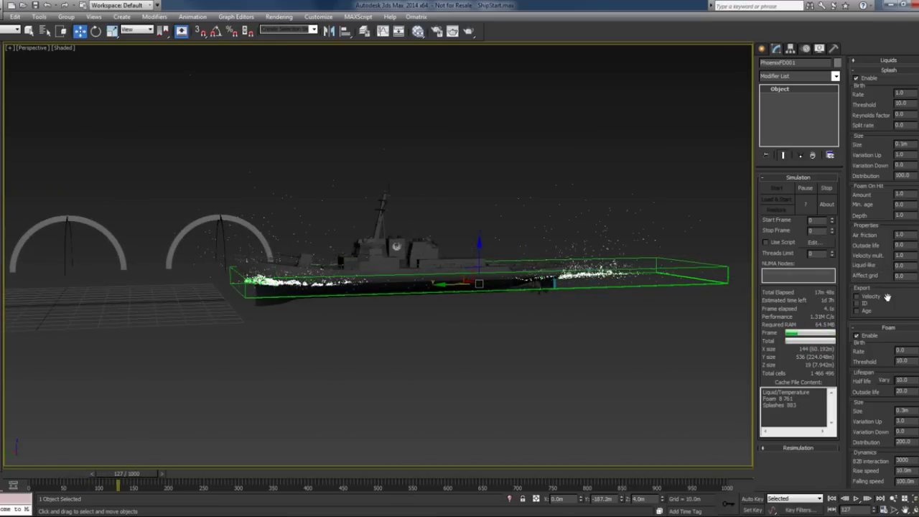
mouse_move(863, 298)
left_mouse_down()
mouse_move(880, 192)
mouse_move(873, 158)
left_mouse_up()
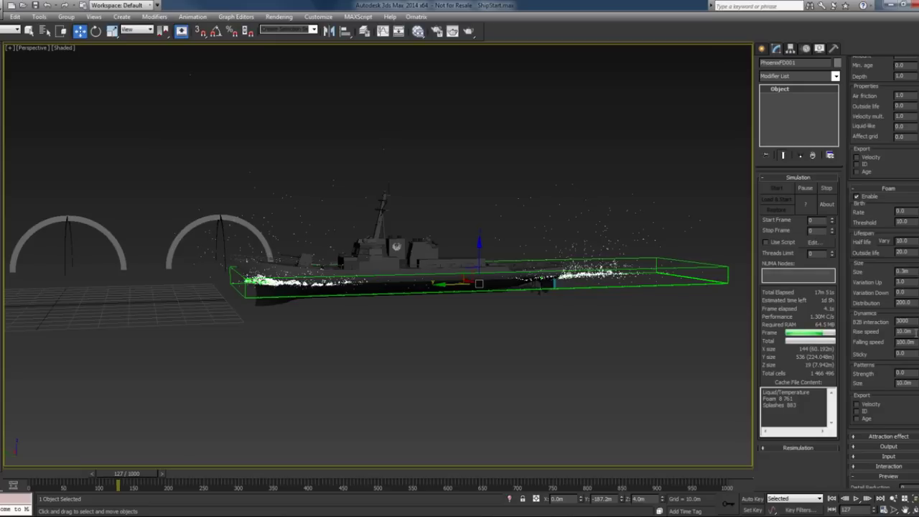
type("0.5")
key("Return")
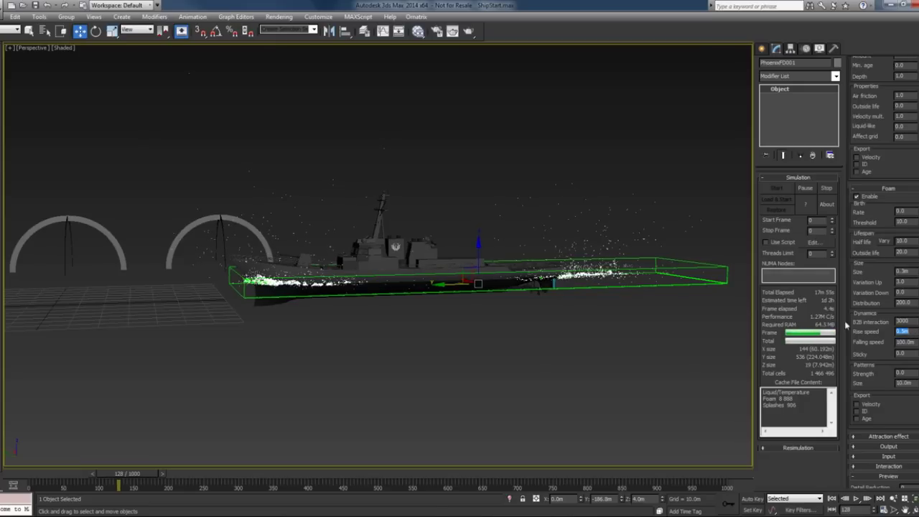
left_click(908, 342)
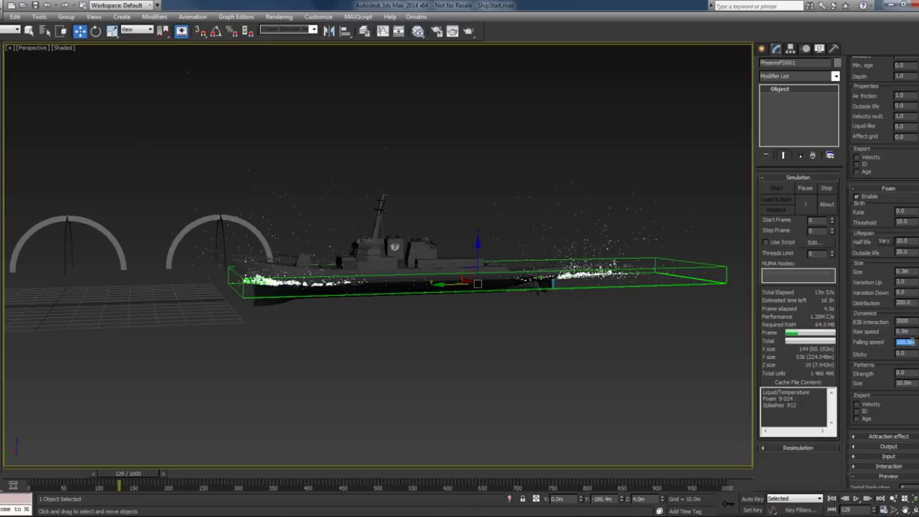
type("5")
key("Return")
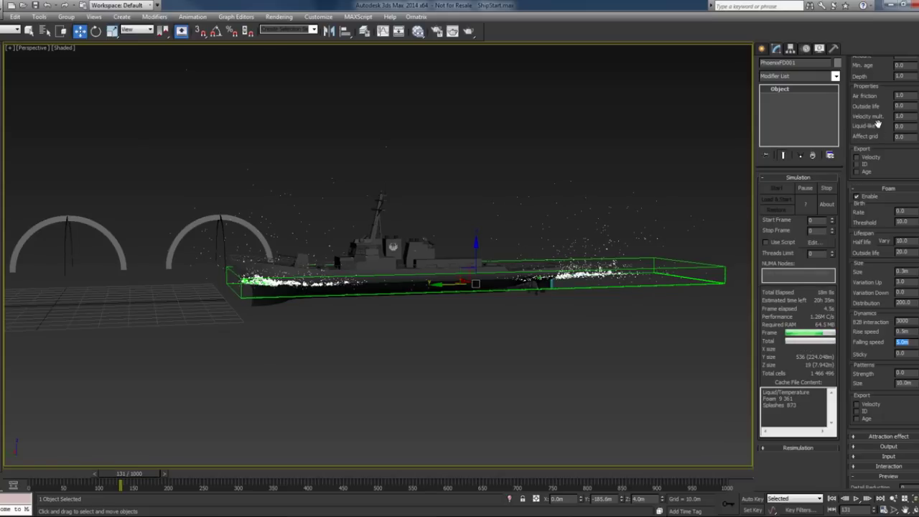
Step: Set the splash particles' Air friction to 100 while the simulation runs
left_click_drag(879, 119, 876, 221)
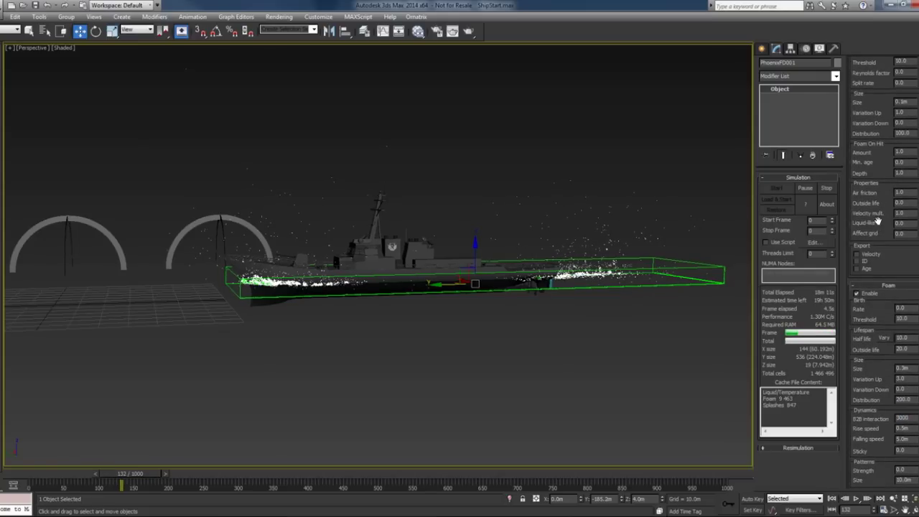
double_click(899, 192)
type("100")
key("Return")
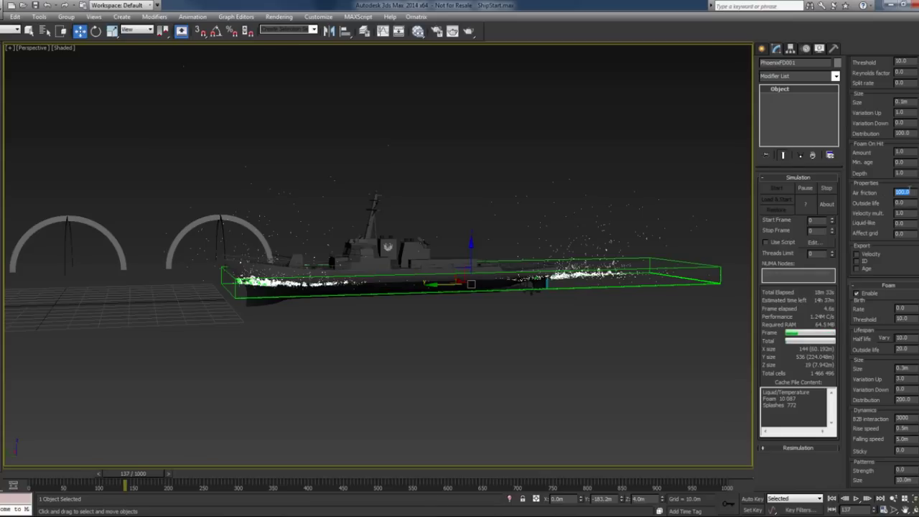
left_click_drag(886, 192, 883, 173)
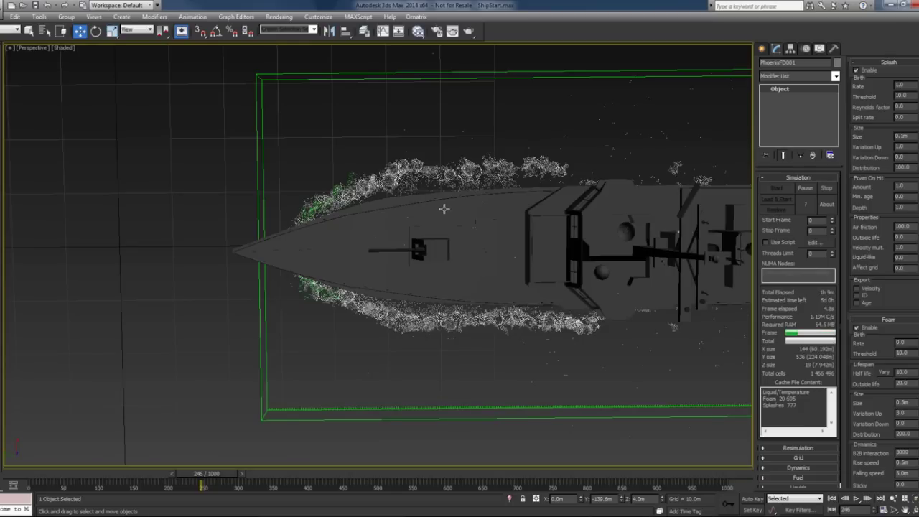
Step: Set foam Size to 0.03m and foam Variation Up to 5
scroll(529, 213, "down", 2)
scroll(529, 213, "down", 3)
mouse_move(529, 212)
middle_mouse_down("alt")
mouse_move(543, 172)
mouse_move(584, 283)
middle_mouse_up("alt")
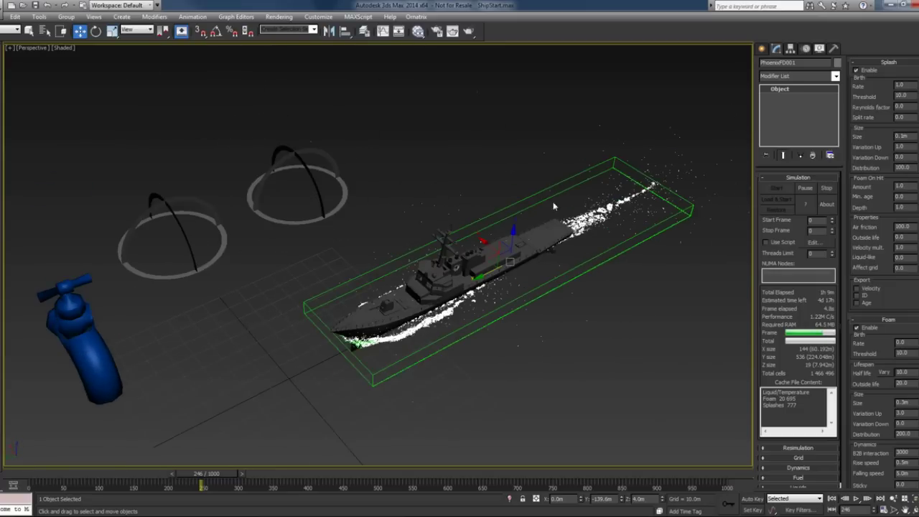
scroll(875, 328, "down", 2)
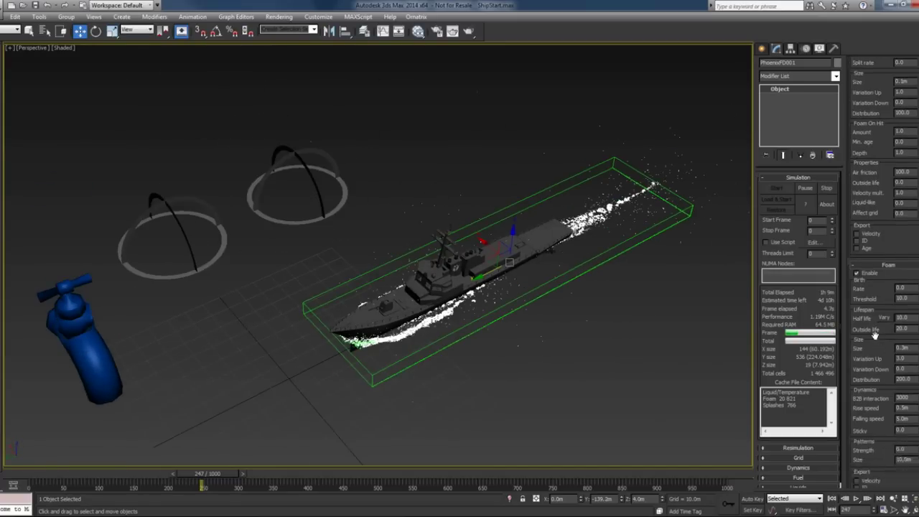
scroll(874, 329, "down", 1)
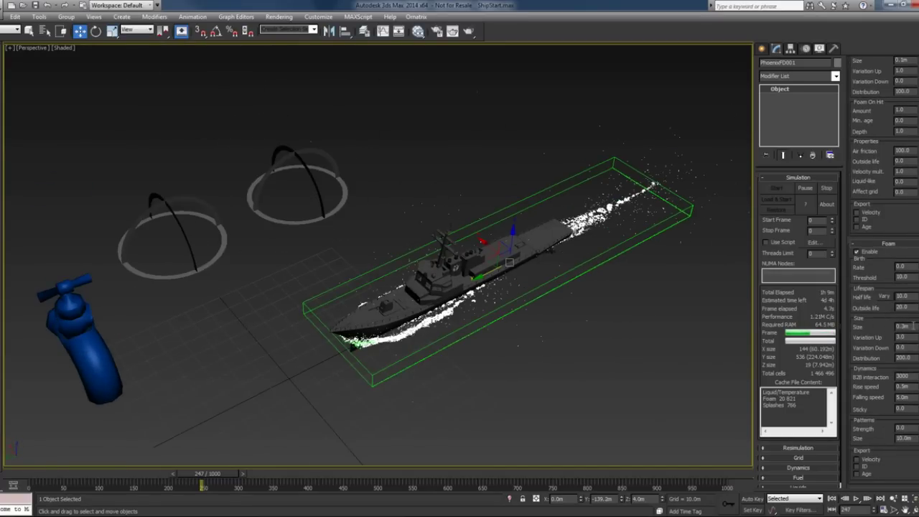
double_click(902, 326)
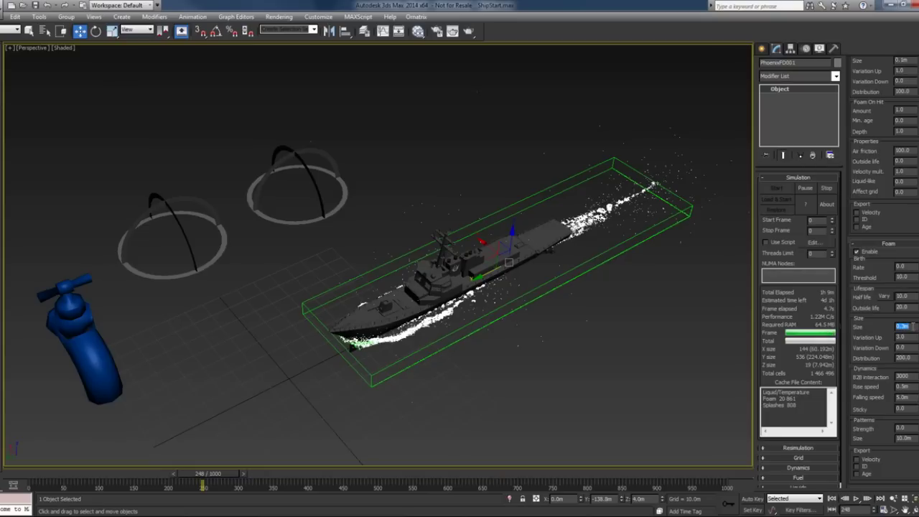
type("0.1")
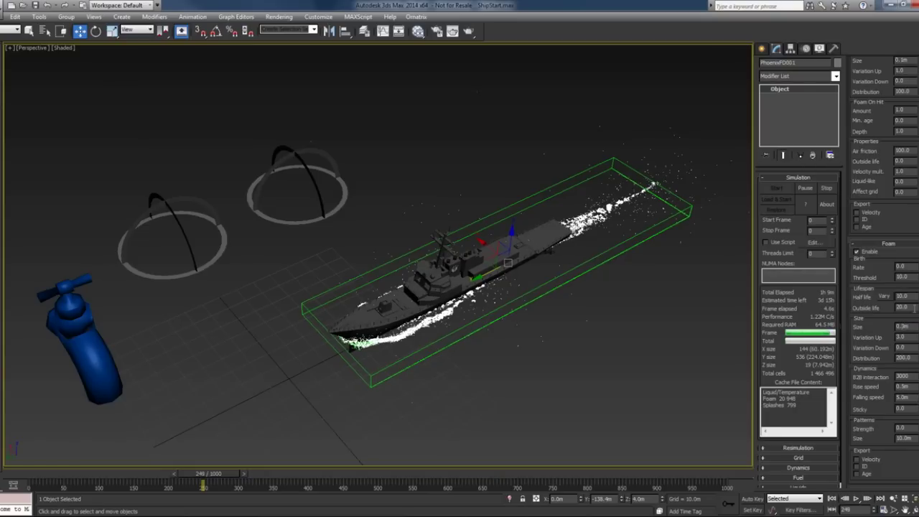
double_click(902, 326)
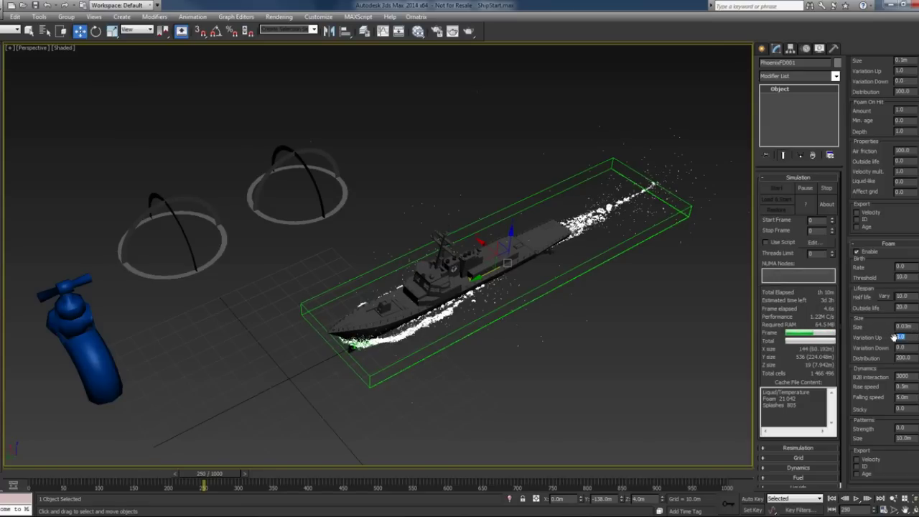
type("5")
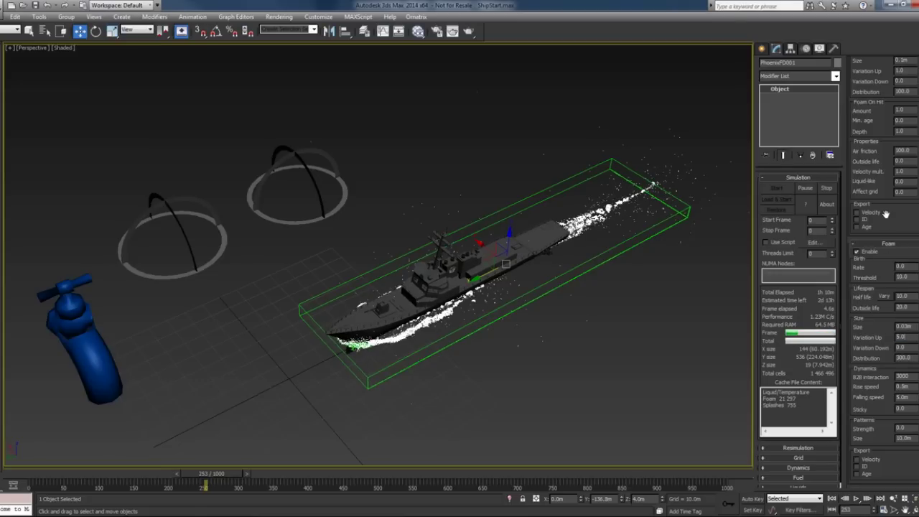
Step: Set splash Variation Up to 5 and lower foam B2B interaction from 3000
scroll(886, 214, "up", 2)
scroll(887, 214, "up", 2)
scroll(889, 213, "up", 1)
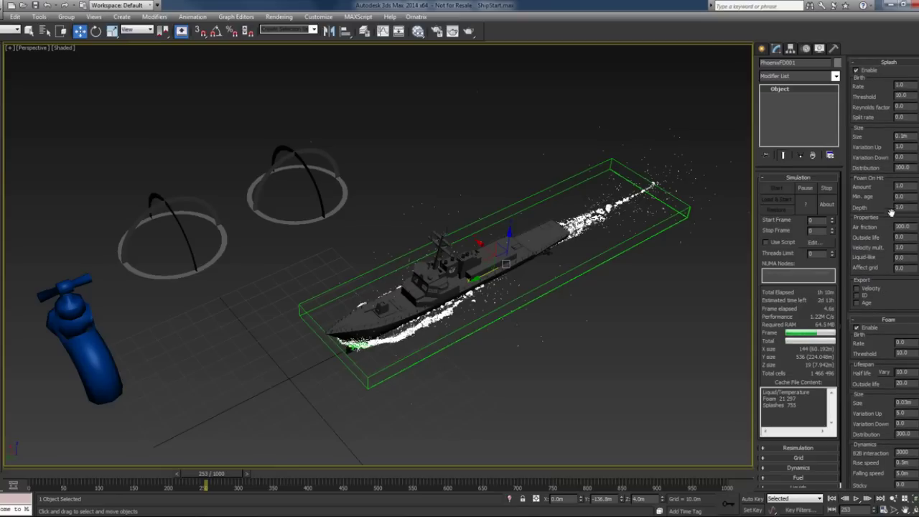
double_click(908, 147)
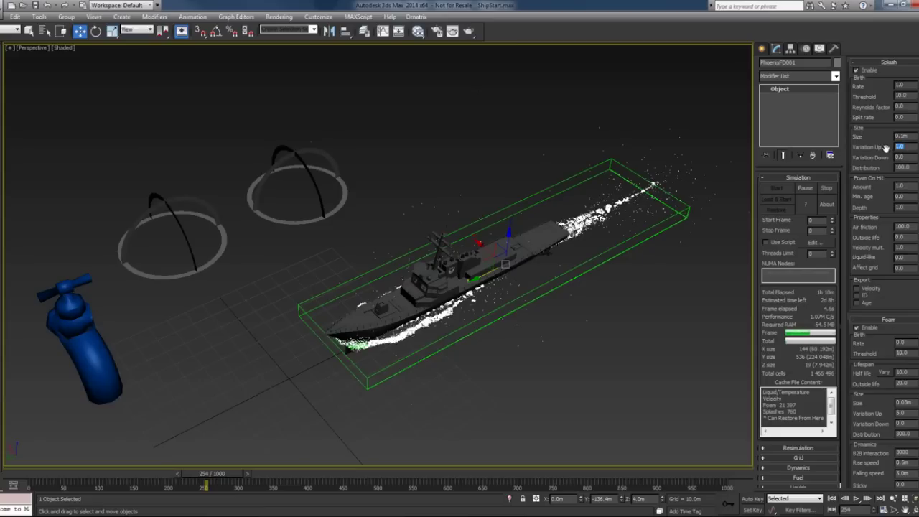
type("5")
key("Return")
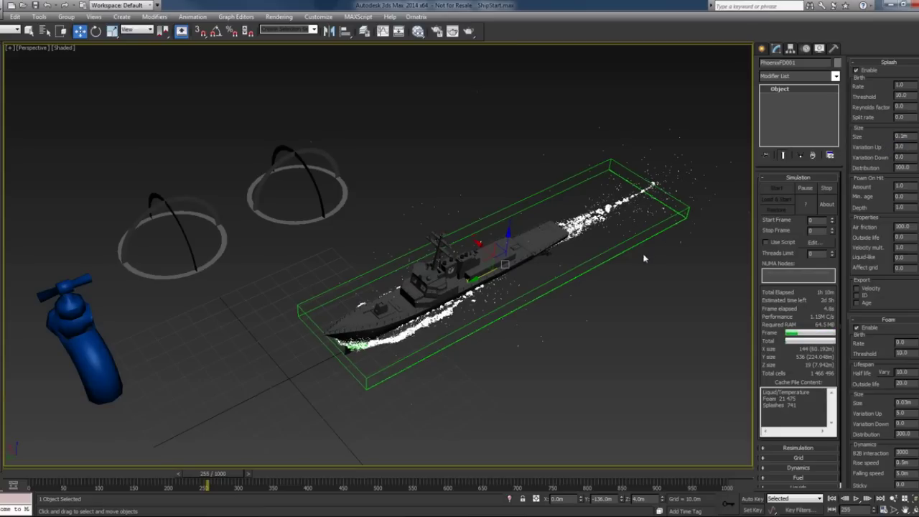
mouse_move(629, 257)
middle_mouse_down("alt")
mouse_move(596, 289)
mouse_move(611, 276)
middle_mouse_up("alt")
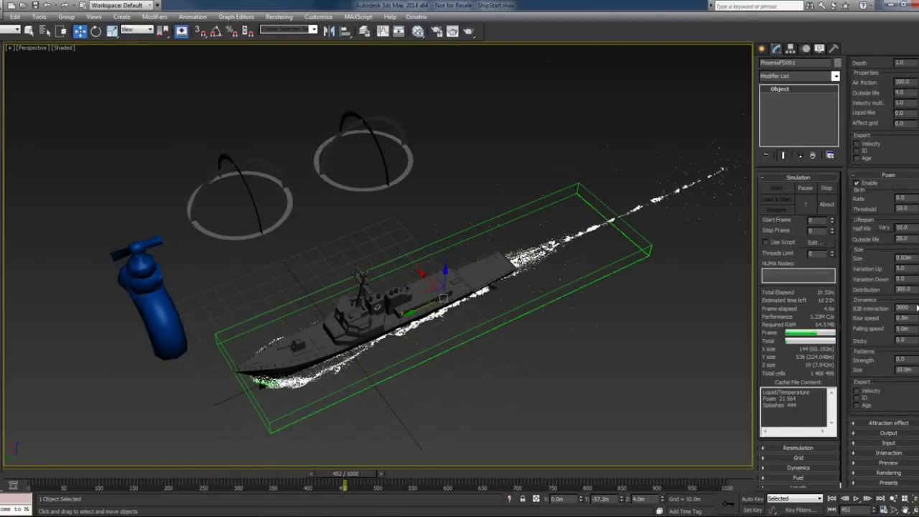
left_click(903, 308)
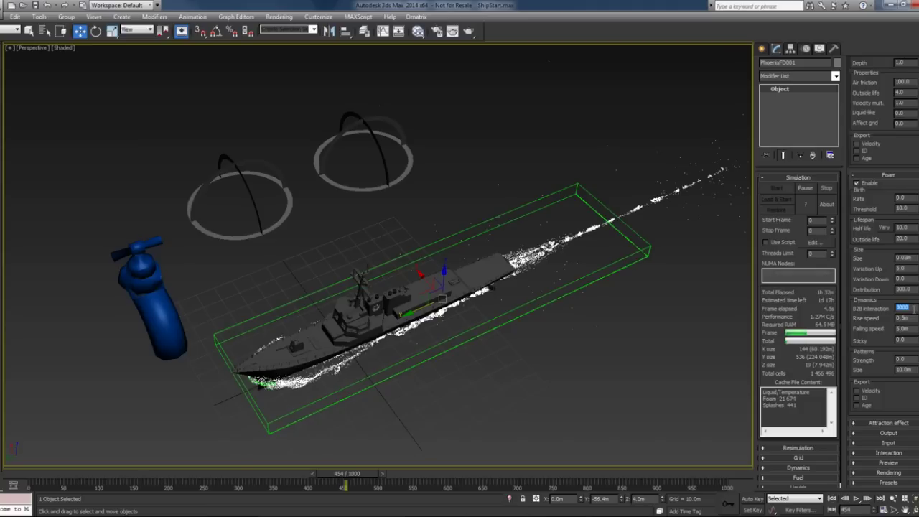
type("2")
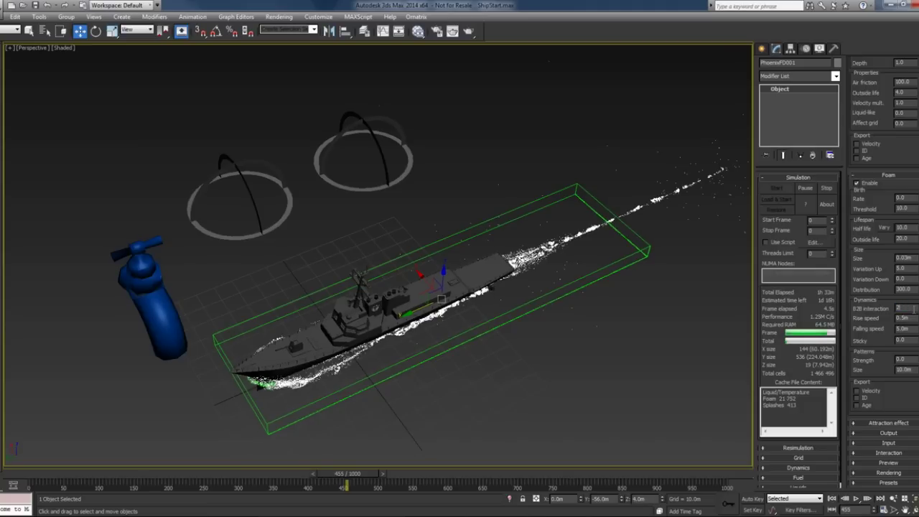
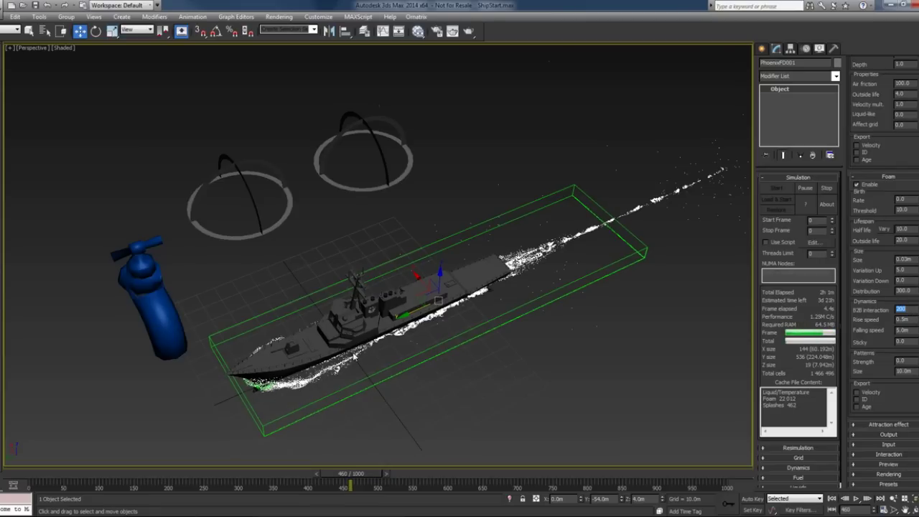
Step: Set the Phoenix FD foam Patterns Strength to 1.0 while the wake simulation runs
left_click(908, 362)
type("0")
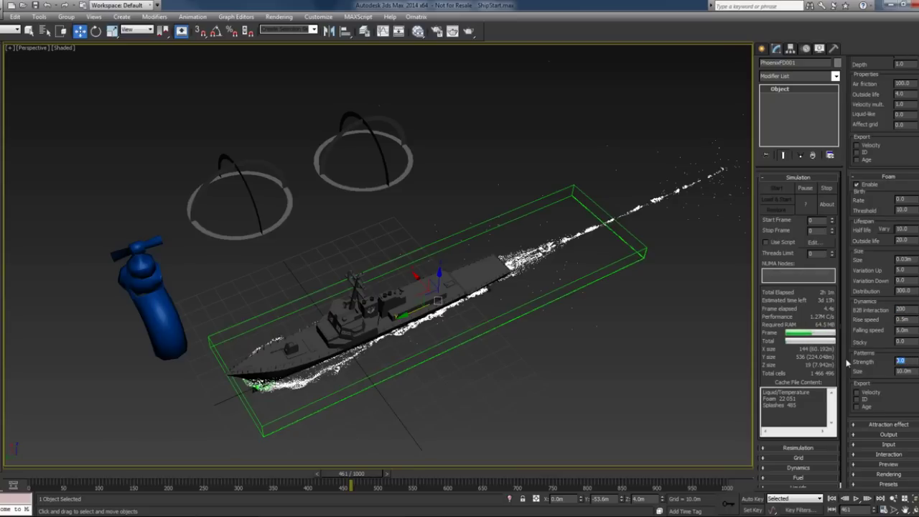
key("Return")
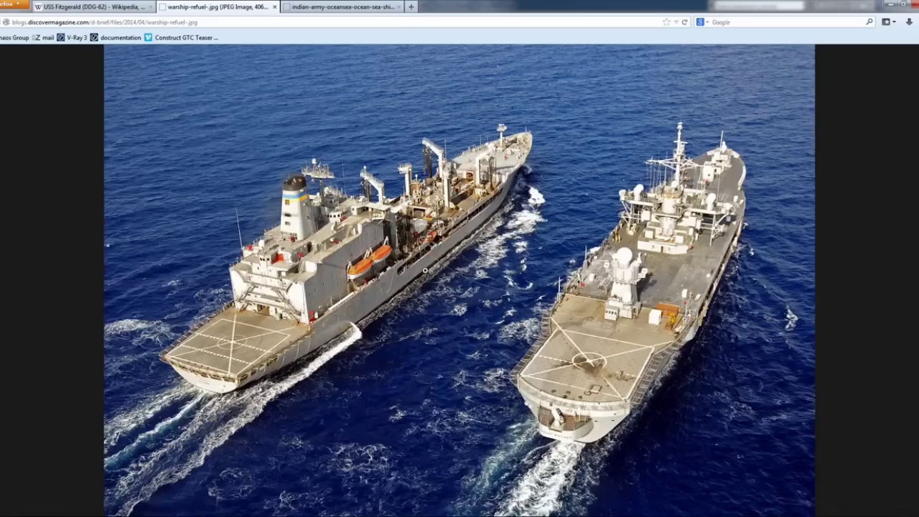
Step: Zoom into the stern wake in the warship photo and view the aircraft-carrier photo, then return to 3ds Max
left_click(426, 271)
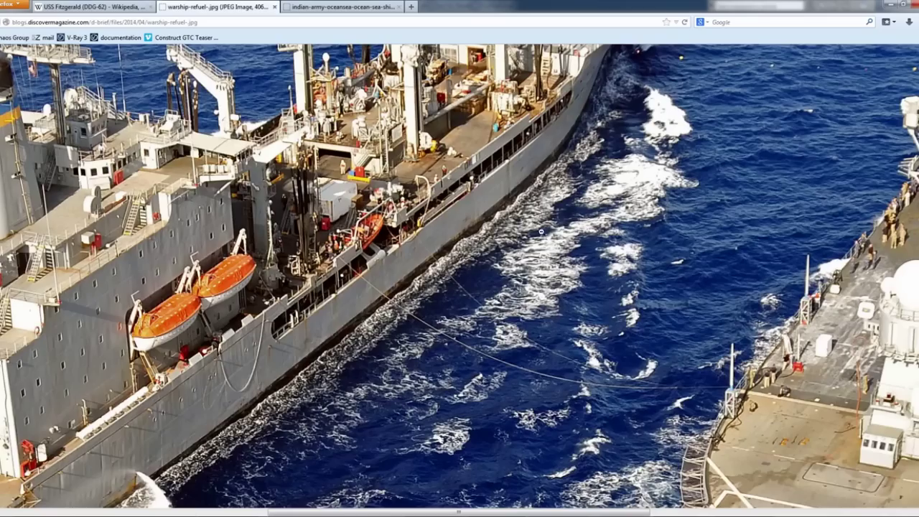
scroll(383, 338, "down", 5)
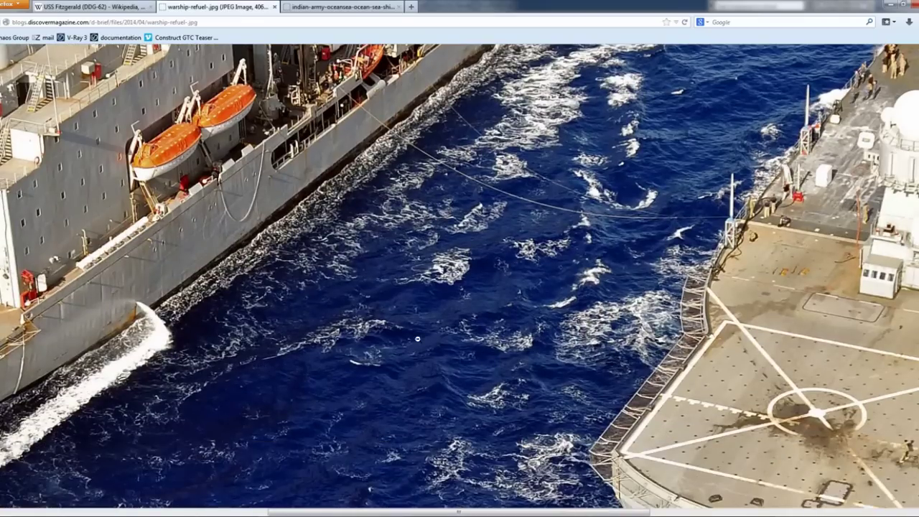
left_click(386, 335)
left_click(234, 436)
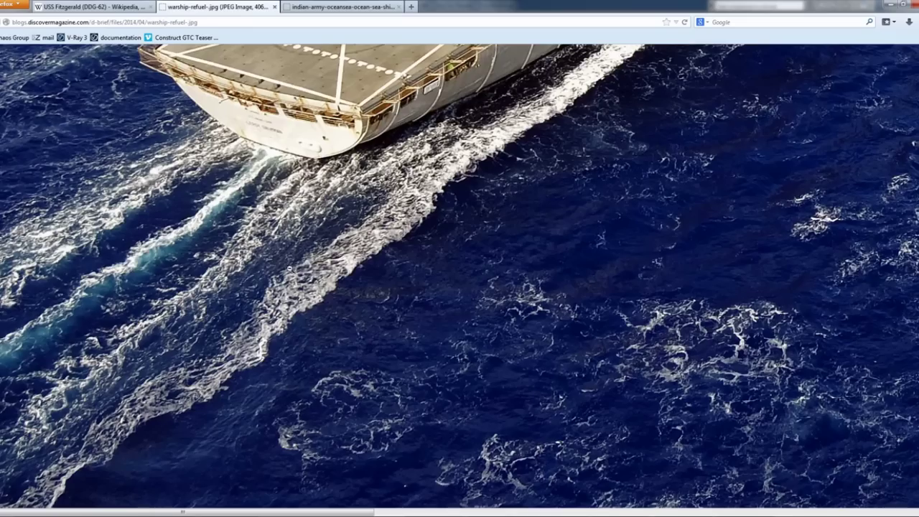
left_click(427, 127)
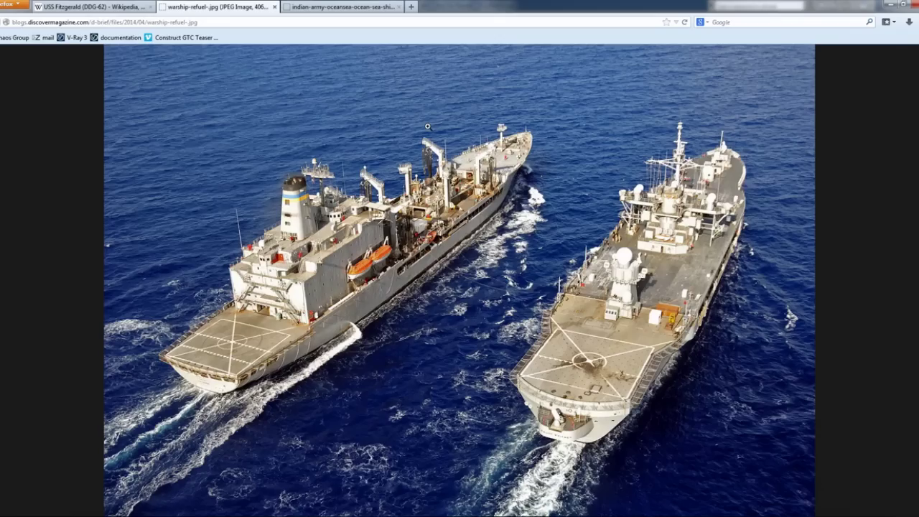
key("ctrl+Tab")
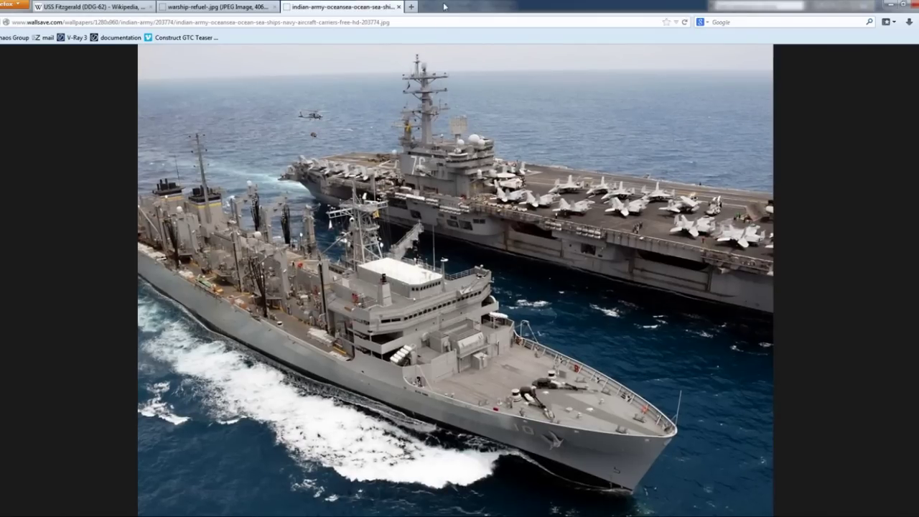
left_click(888, 5)
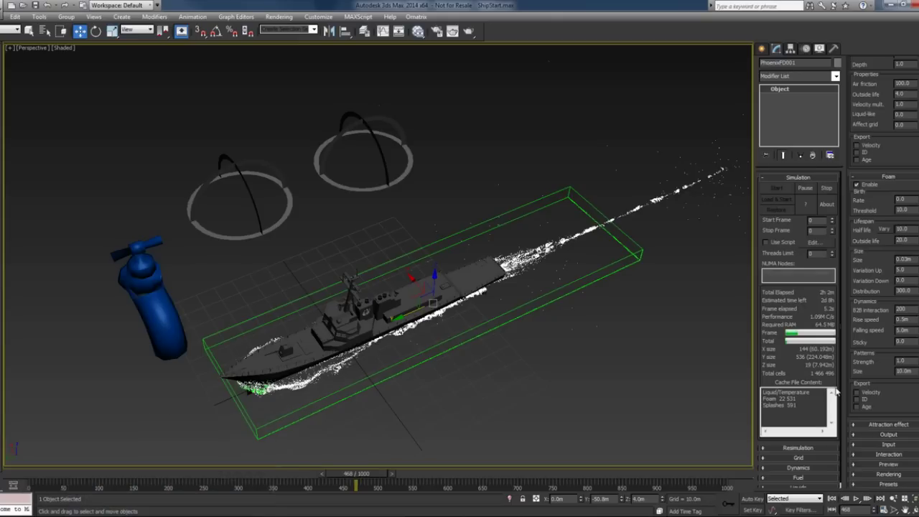
Step: Set the foam Patterns Size to 1.6m and zoom in close on the ship
double_click(904, 370)
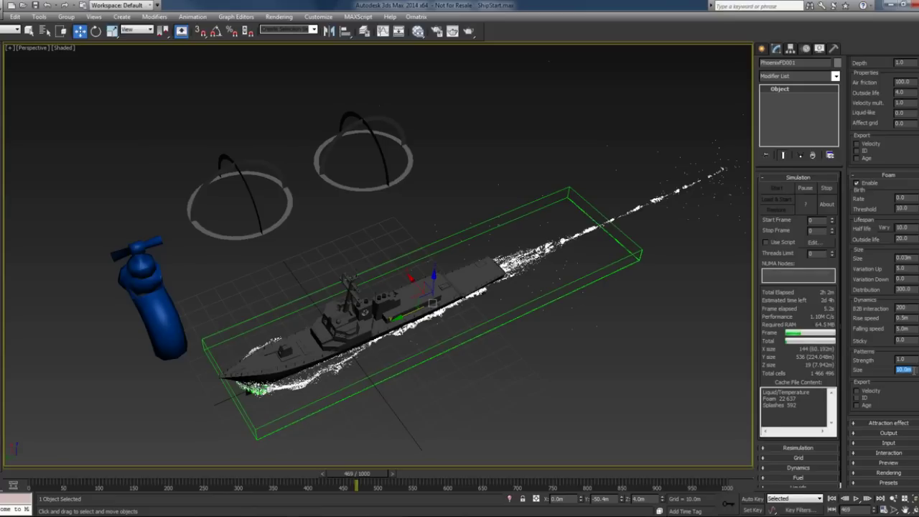
type("6")
key("Return")
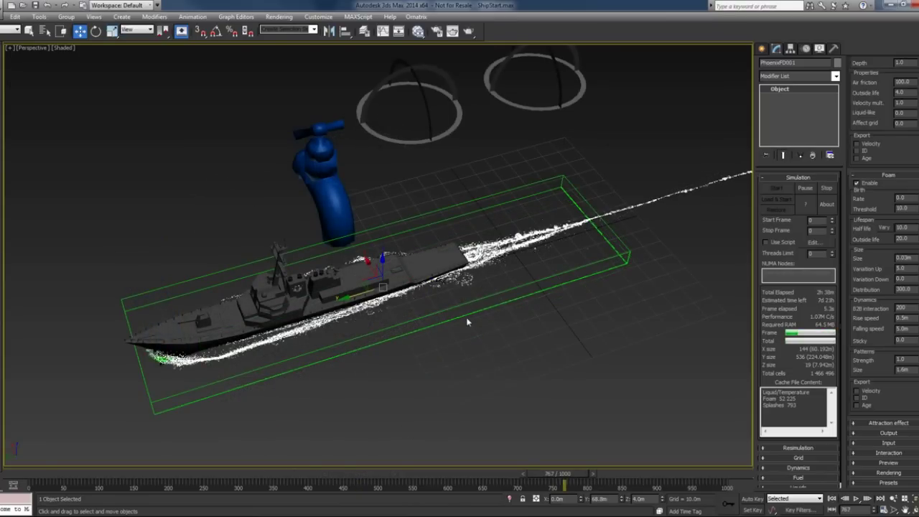
middle_click_drag(467, 322, 476, 309)
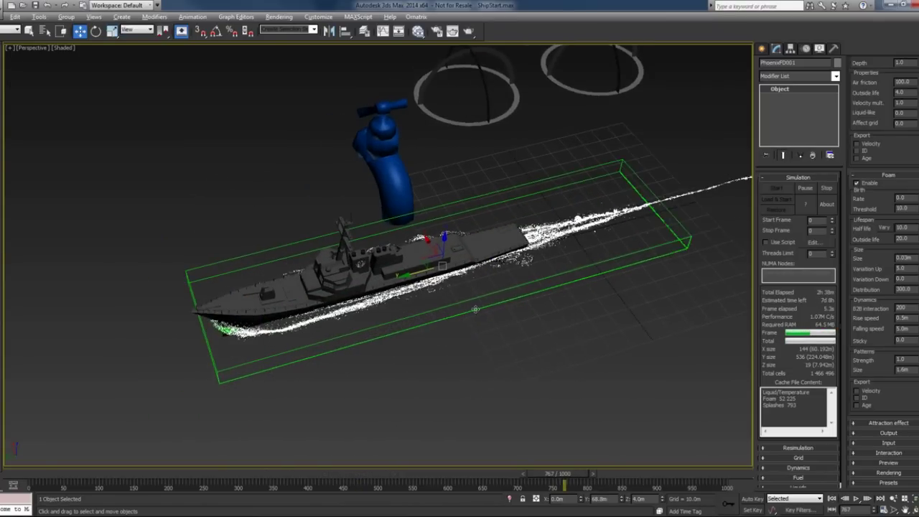
mouse_move(438, 284)
middle_mouse_down()
mouse_move(479, 298)
mouse_move(520, 285)
mouse_move(563, 294)
mouse_move(519, 297)
middle_mouse_up()
scroll(479, 298, "up", 3)
scroll(520, 285, "up", 5)
Step: Scrub and play the animation from around frame 632 and orbit to watch the foam wake form
mouse_move(565, 475)
left_mouse_down()
mouse_move(471, 477)
mouse_move(501, 478)
mouse_move(492, 466)
left_mouse_up()
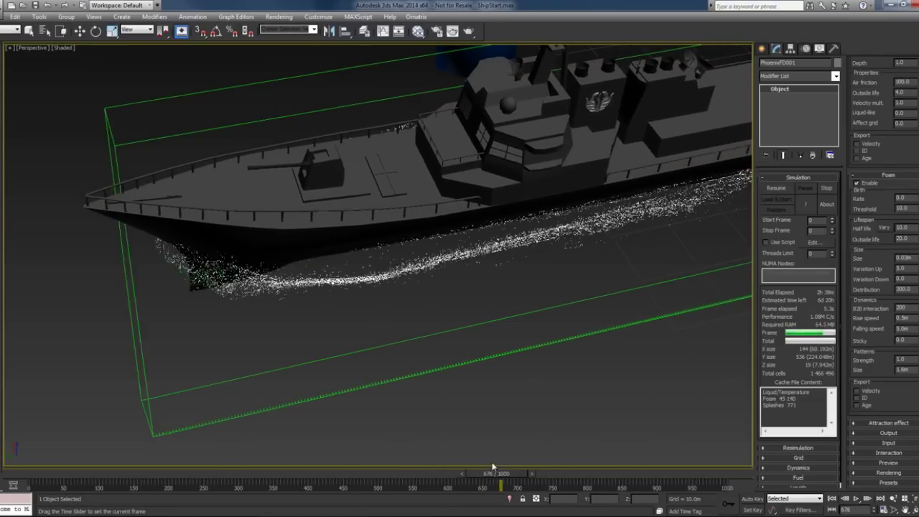
key("w")
mouse_move(500, 478)
left_mouse_down()
mouse_move(551, 472)
mouse_move(483, 477)
mouse_move(561, 464)
mouse_move(522, 474)
mouse_move(560, 473)
mouse_move(477, 474)
mouse_move(496, 474)
left_mouse_up()
key("w")
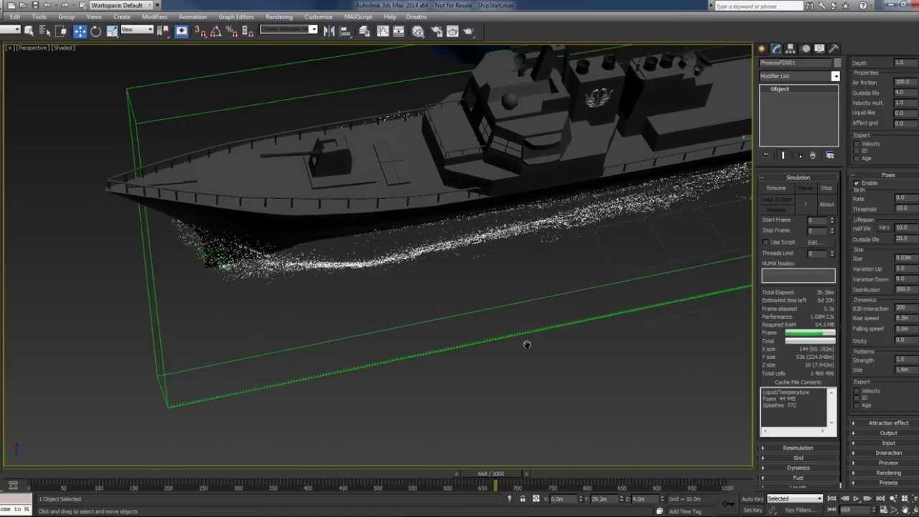
mouse_move(484, 365)
middle_mouse_down("alt")
mouse_move(513, 385)
mouse_move(582, 369)
mouse_move(553, 331)
mouse_move(581, 312)
middle_mouse_up("alt")
scroll(553, 331, "down", 5)
scroll(544, 328, "down", 2)
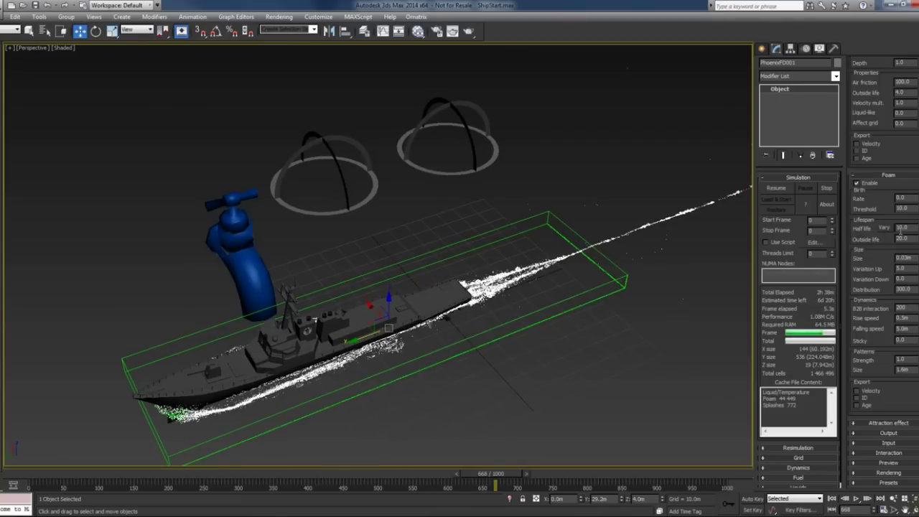
scroll(646, 278, "down", 1)
scroll(636, 273, "down", 3)
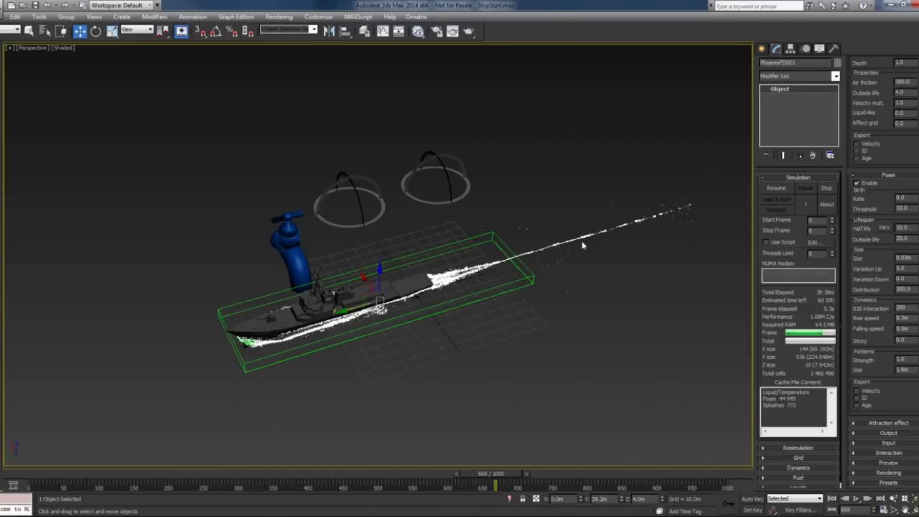
mouse_move(668, 214)
middle_mouse_down("alt")
mouse_move(570, 217)
mouse_move(585, 250)
middle_mouse_up("alt")
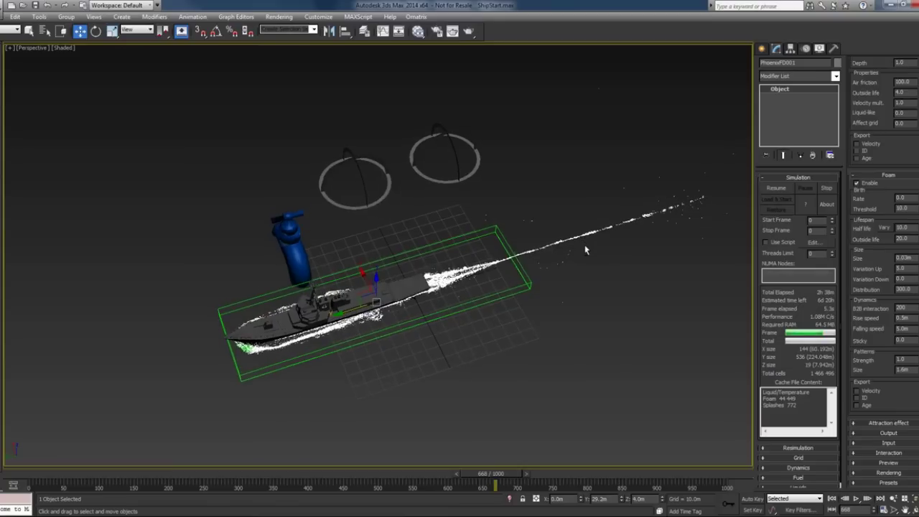
scroll(585, 250, "up", 2)
scroll(567, 251, "up", 2)
scroll(550, 254, "up", 2)
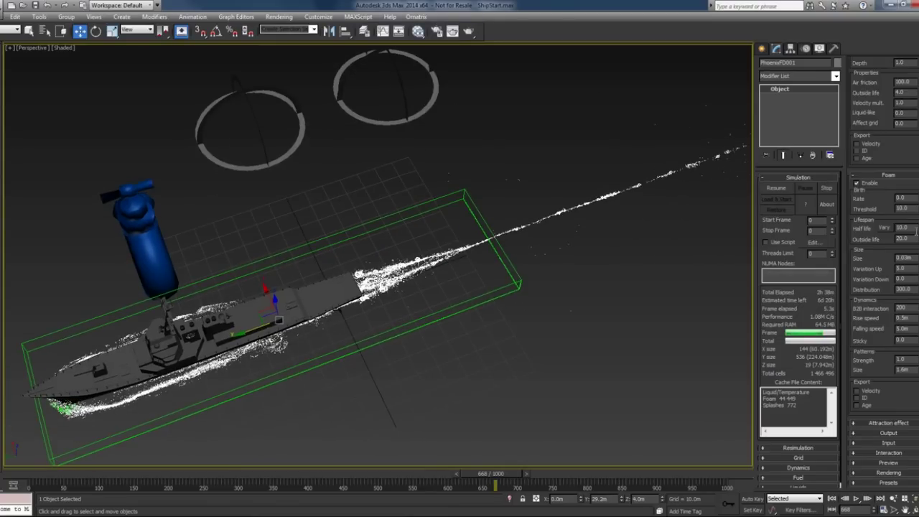
Step: Set the foam Half life to 0.5 and advance the animation to frame 680
left_click_drag(916, 231, 835, 230)
type("0.5")
key("Return")
mouse_move(494, 479)
left_mouse_down()
mouse_move(566, 484)
mouse_move(563, 476)
left_mouse_up()
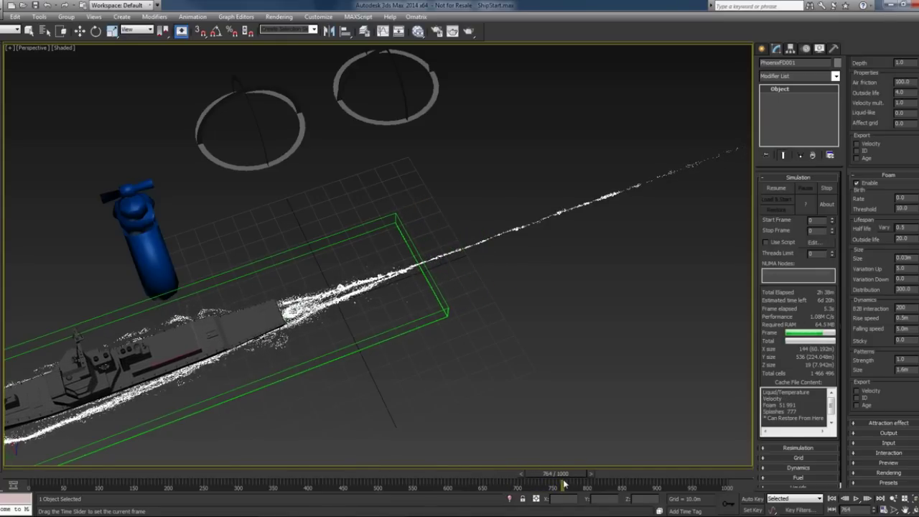
Step: Check the cache notes and Restore the simulation from the last cached frame
key("w")
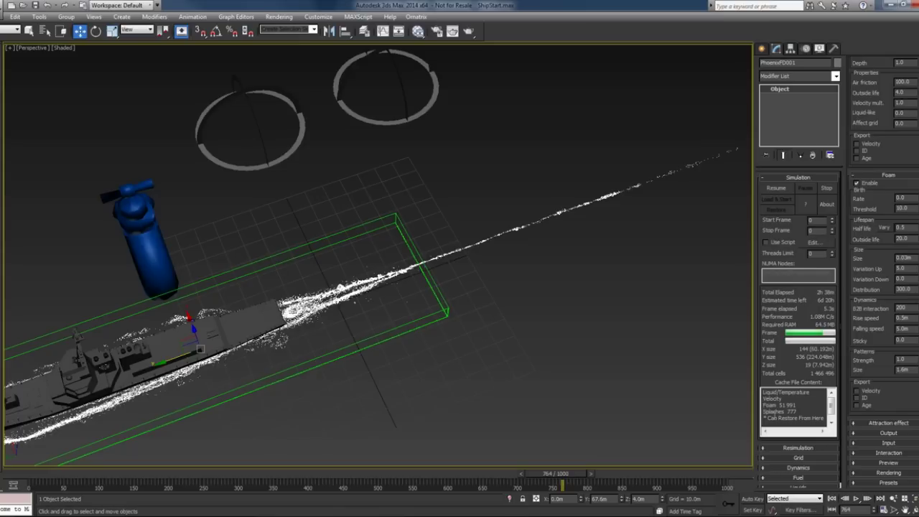
scroll(809, 421, "down", 1)
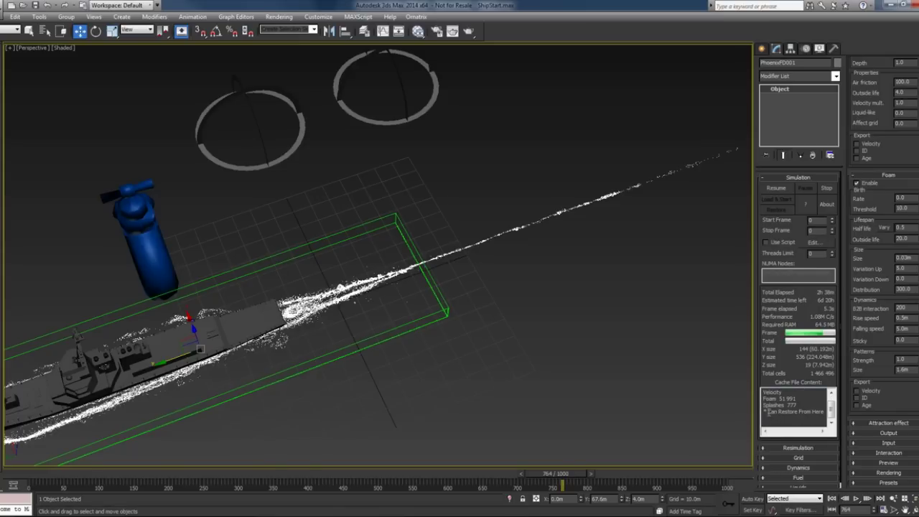
left_click_drag(768, 412, 811, 412)
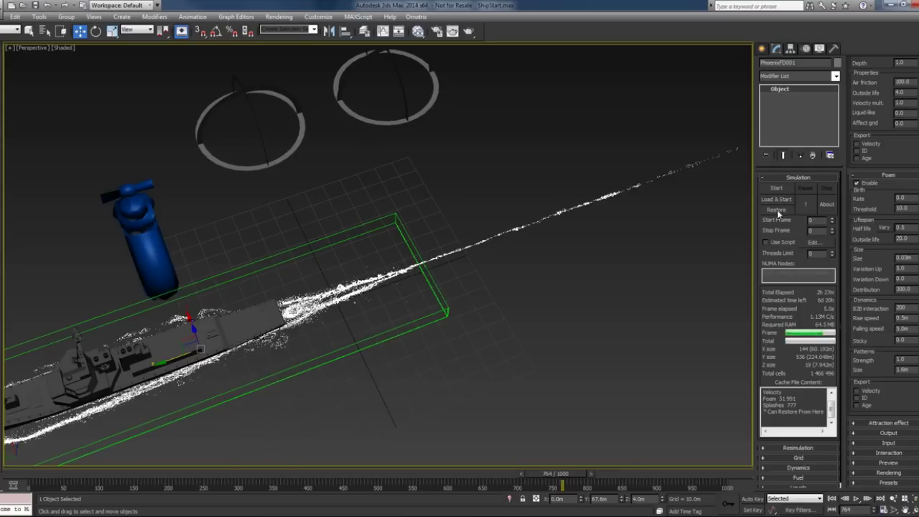
left_click(781, 211)
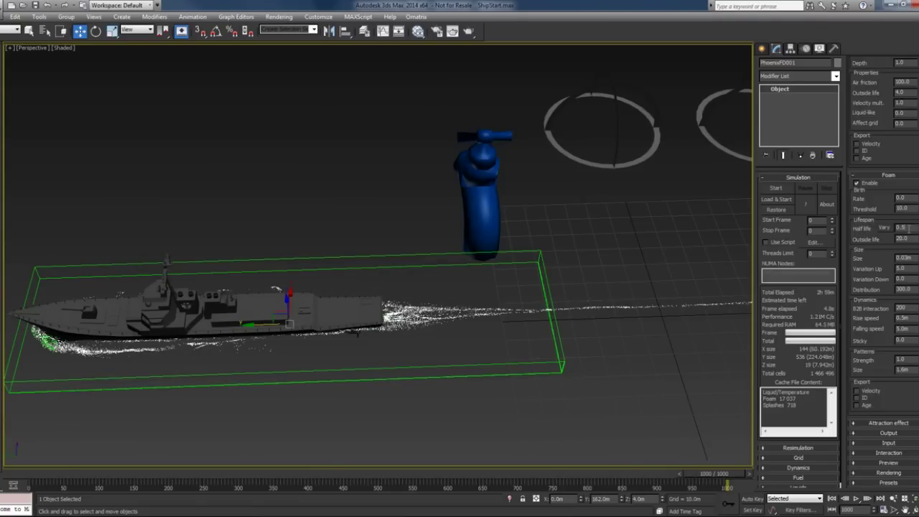
Step: Scrub the time slider from near the start to frame 1000 to review the growing wake
left_click_drag(909, 228, 804, 227)
left_click_drag(476, 475, 727, 480)
key("w")
scroll(410, 386, "down", 5)
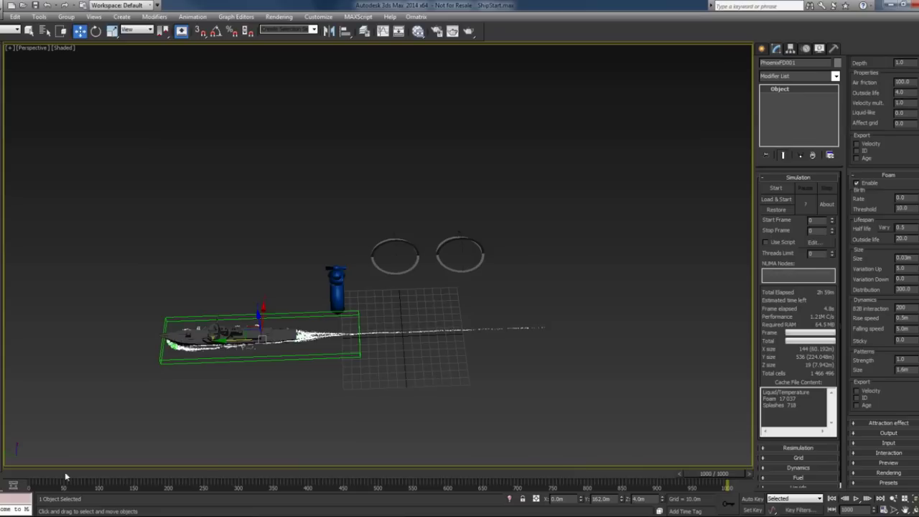
left_click_drag(65, 471, 73, 480)
scroll(282, 360, "up", 3)
middle_click_drag(282, 359, 182, 355)
left_click_drag(74, 474, 718, 474)
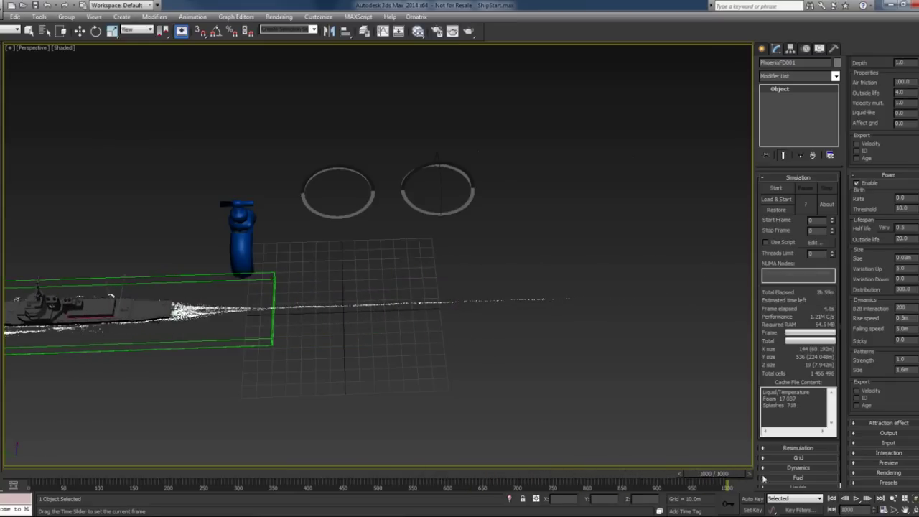
key("w")
mouse_move(399, 379)
middle_mouse_down()
mouse_move(449, 382)
mouse_move(518, 404)
middle_mouse_up()
left_click_drag(881, 102, 899, 286)
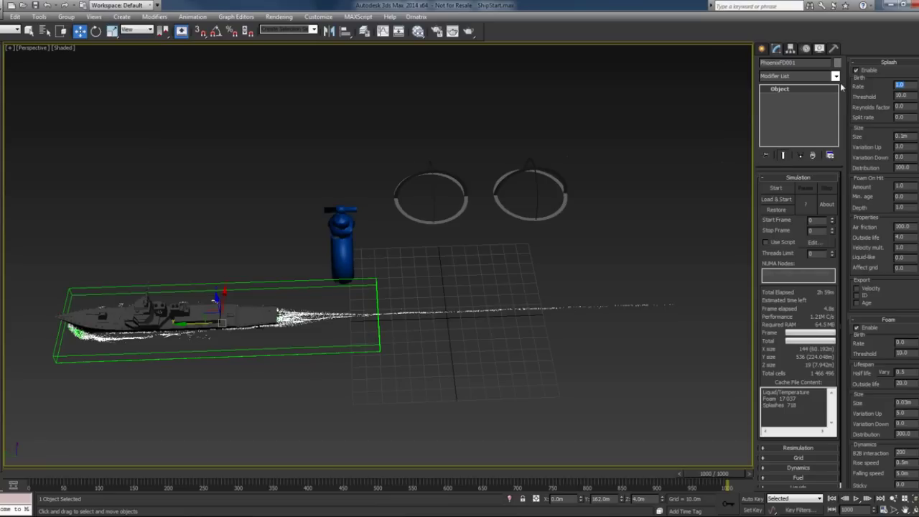
Step: Set splash Rate to 10 and Threshold to 20, and enable Export Velocity
type("10")
key("Return")
key("Tab")
type("20")
left_click_drag(884, 226, 880, 221)
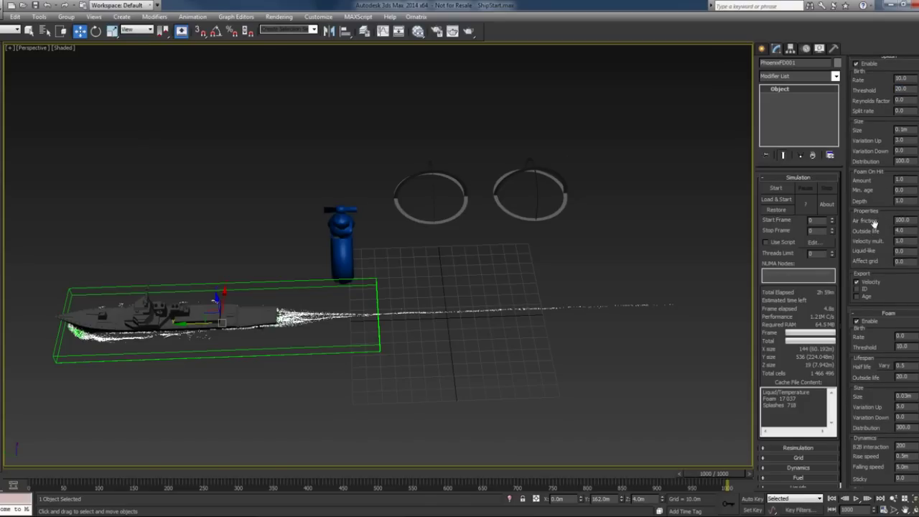
left_click_drag(880, 203, 879, 215)
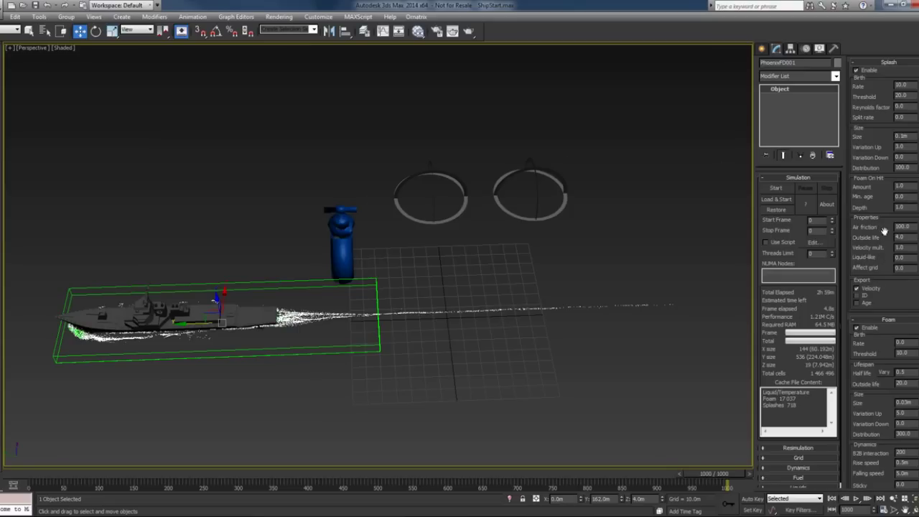
Step: Reduce the grid Cell size to 0.128m and start the high-resolution simulation from frame 0
left_click(799, 457)
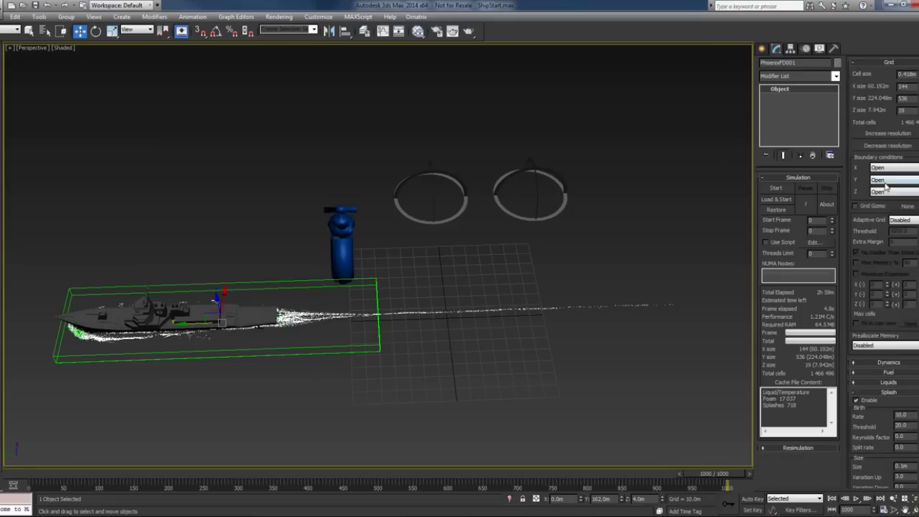
left_click(867, 105)
left_click_drag(917, 71, 916, 93)
left_click(777, 188)
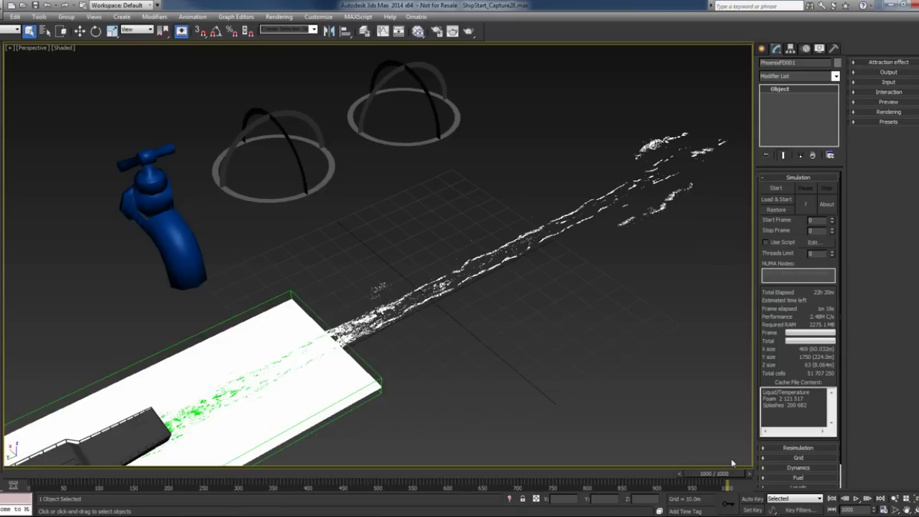
Step: Collapse the simulation settings and set the current frame to 500
left_click(813, 180)
double_click(850, 509)
type("500")
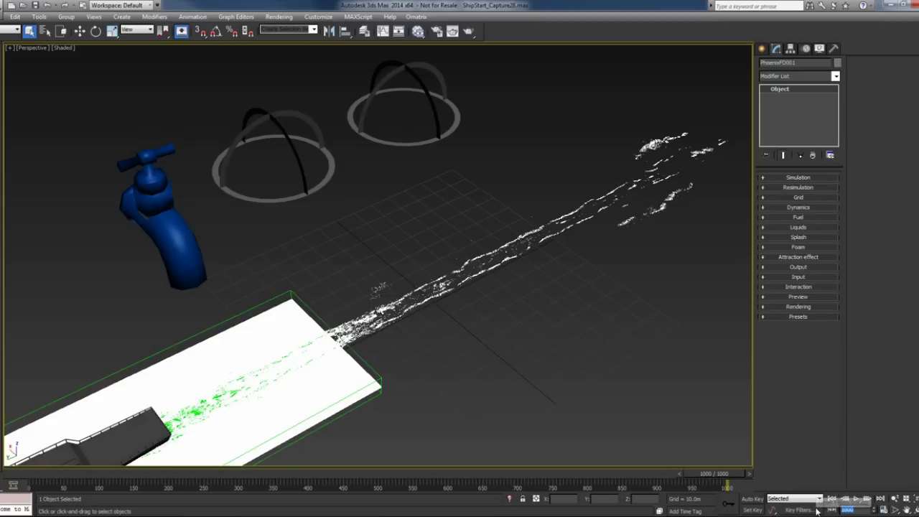
key("Return")
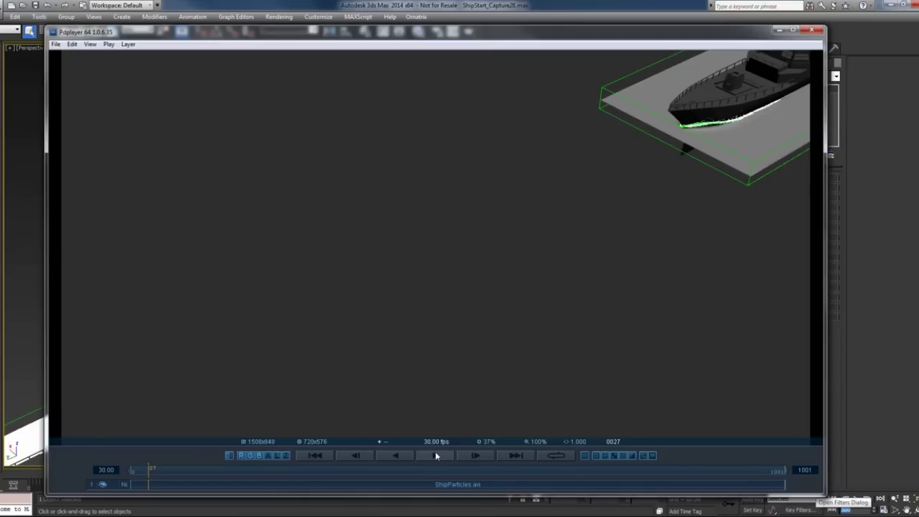
Step: Play the ShipParticles.avi preview in Pdplayer, then stop it and close the player
left_click(435, 455)
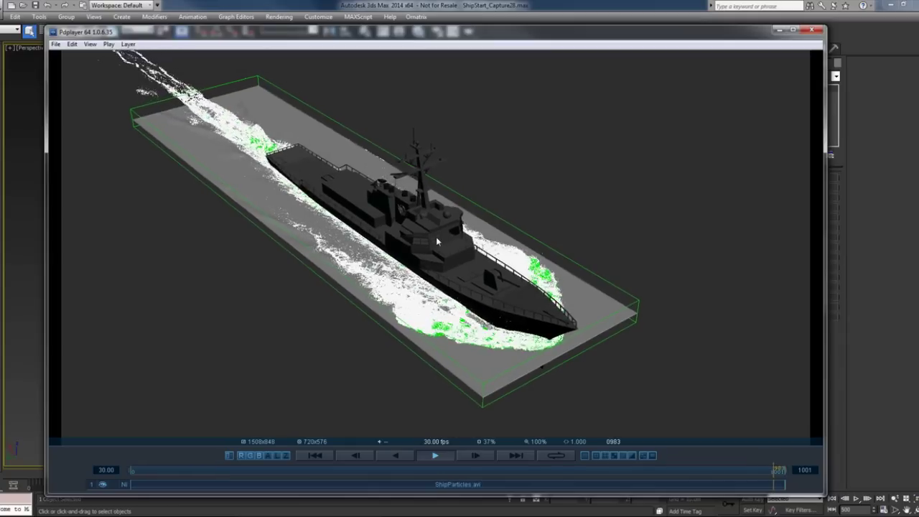
left_click(435, 456)
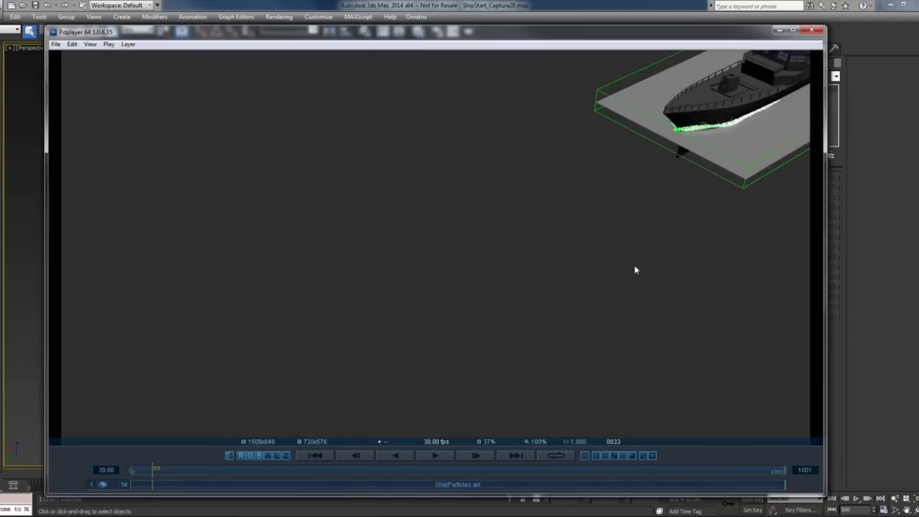
left_click(811, 30)
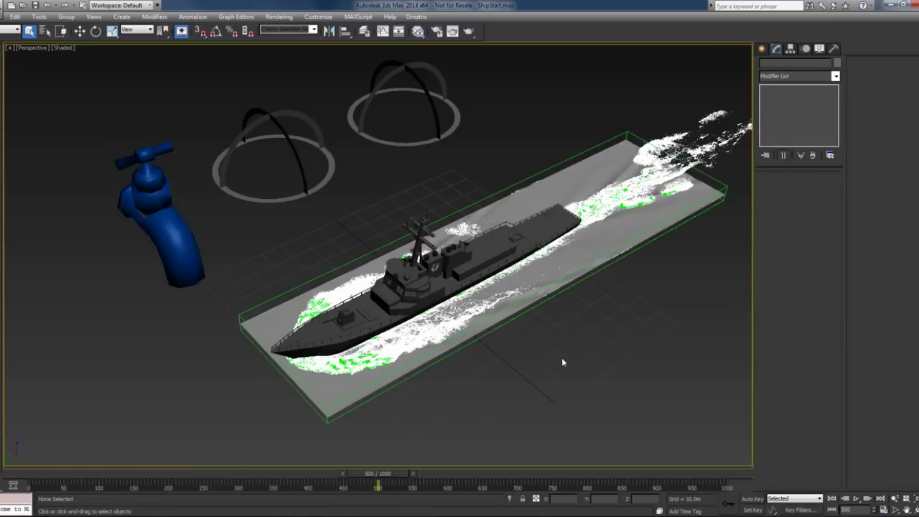
Step: Select PhoenixFD001 and change its Rendering Displacement Type from Surface driven to Vector
left_click(541, 301)
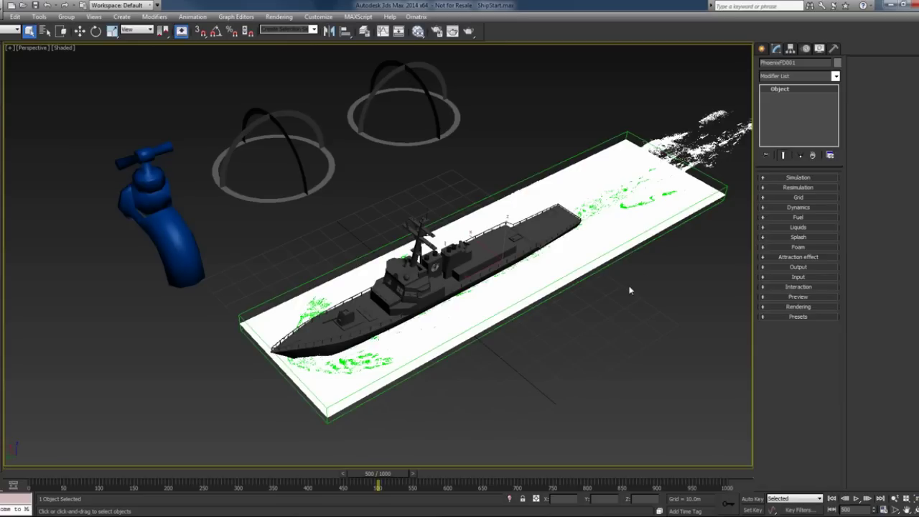
left_click(799, 307)
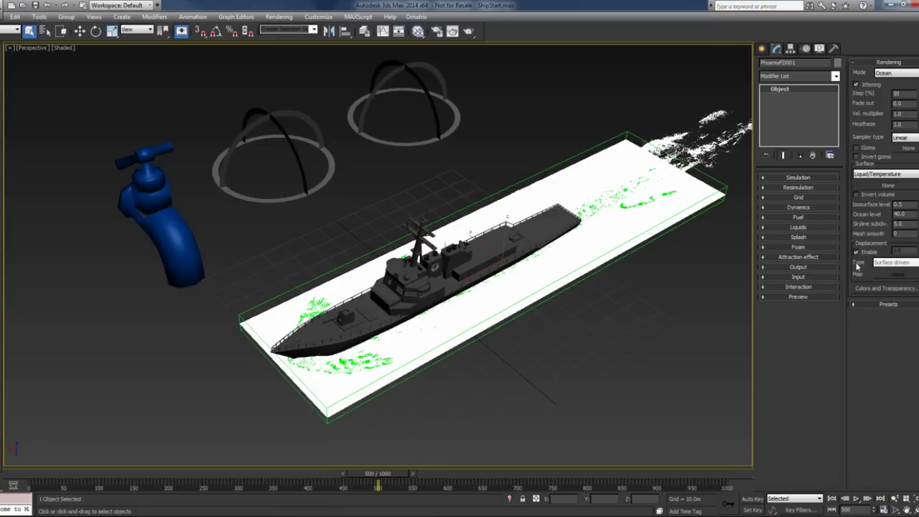
left_click(891, 262)
left_click(884, 277)
Step: Add a PhoenixFDOceanTex map node in the Slate Material Editor and name it Waves
key("m")
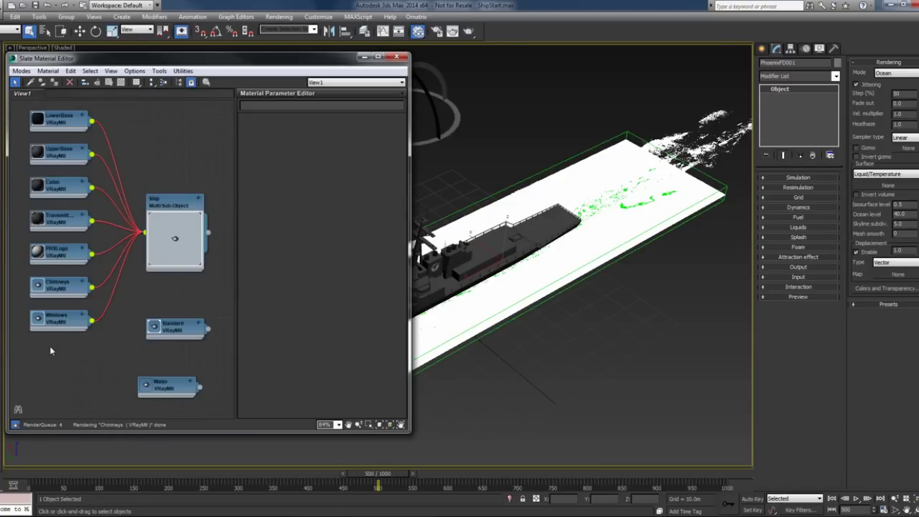
right_click(51, 348)
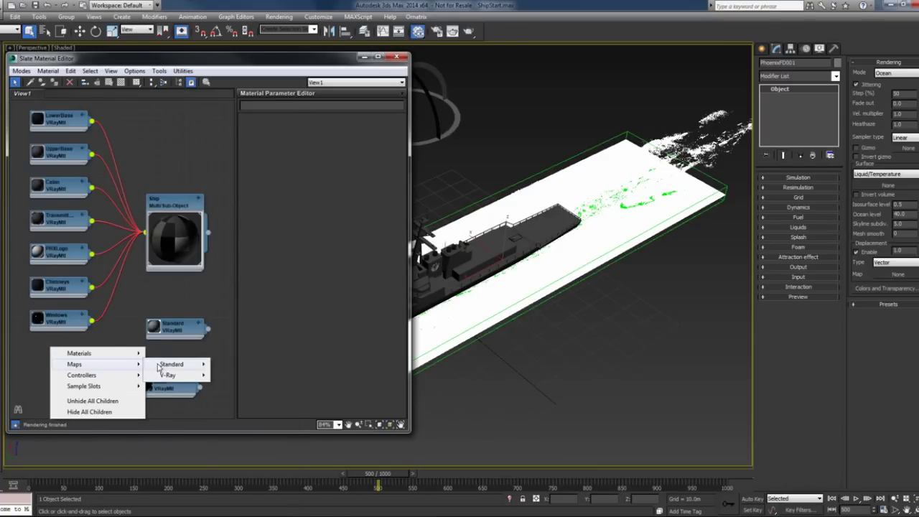
mouse_move(172, 364)
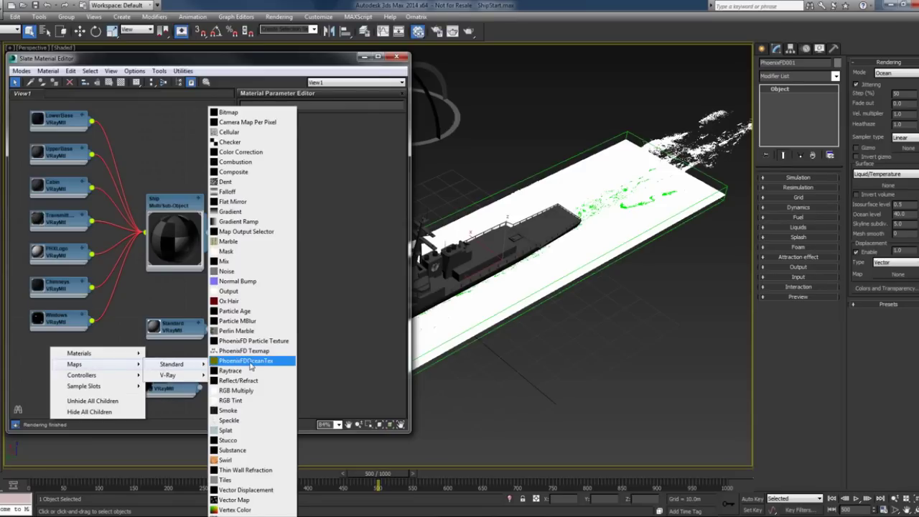
left_click(250, 364)
left_click_drag(60, 347, 74, 375)
double_click(266, 106)
type("W")
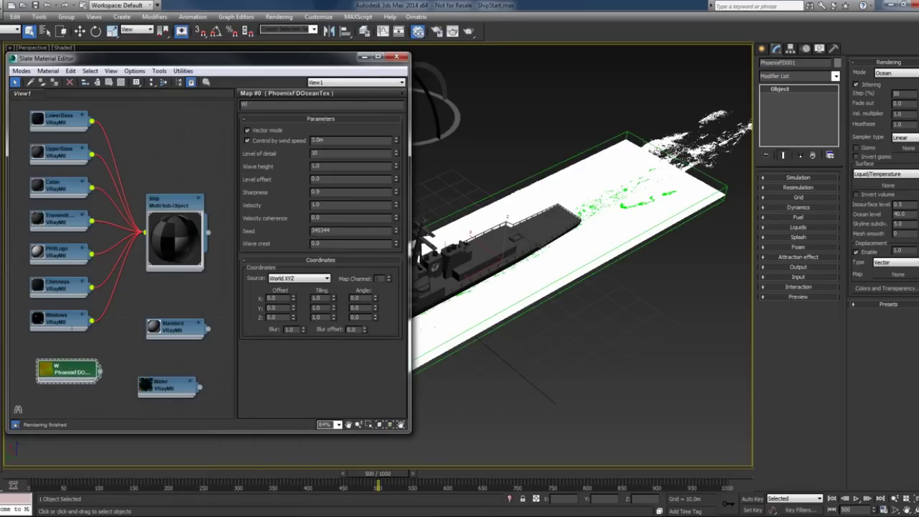
type("aves")
key("Return")
Step: Give Waves a 5.0m wind speed and wire it to the ocean displacement Map as an instance
left_click(336, 141)
type("5")
key("Return")
left_click(336, 140)
left_click_drag(99, 370, 891, 277)
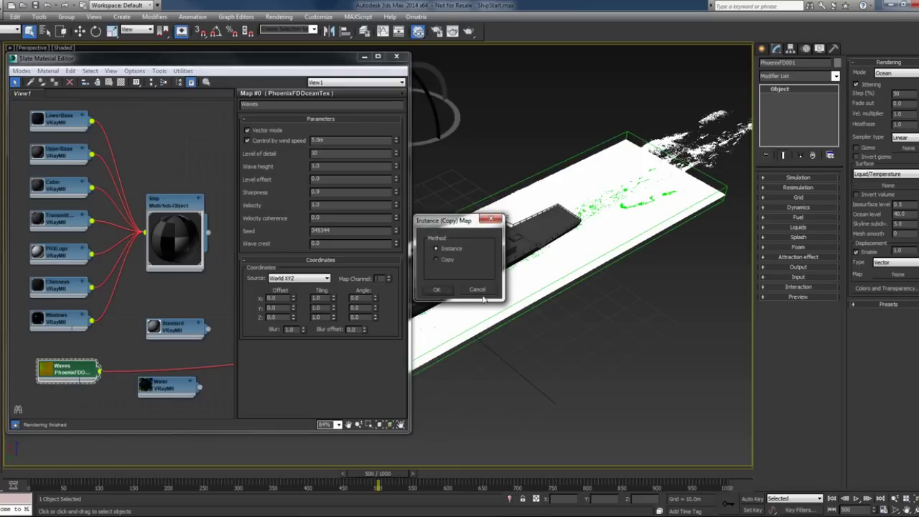
left_click(437, 290)
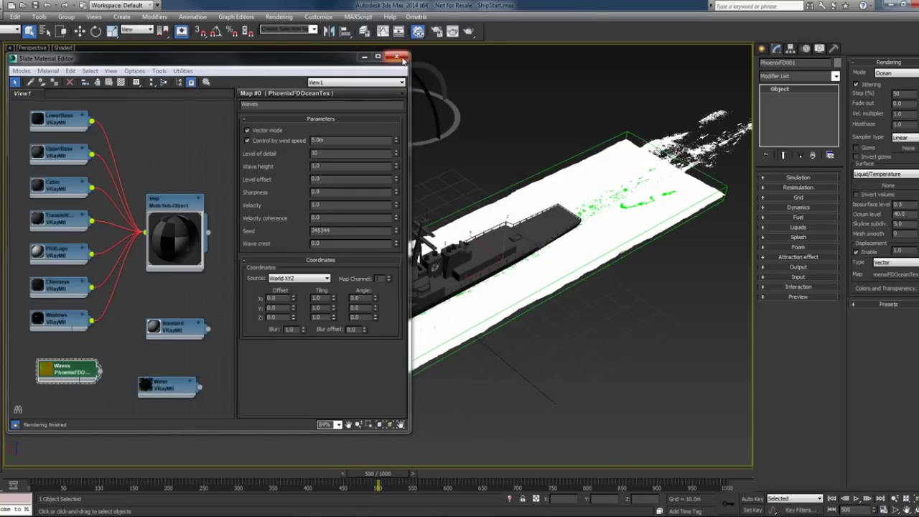
left_click(397, 56)
left_click(569, 312)
Step: Select PhoenixFD001 and hide the ocean mesh and splash particles in its Preview settings
middle_click_drag(569, 313, 563, 315, "alt")
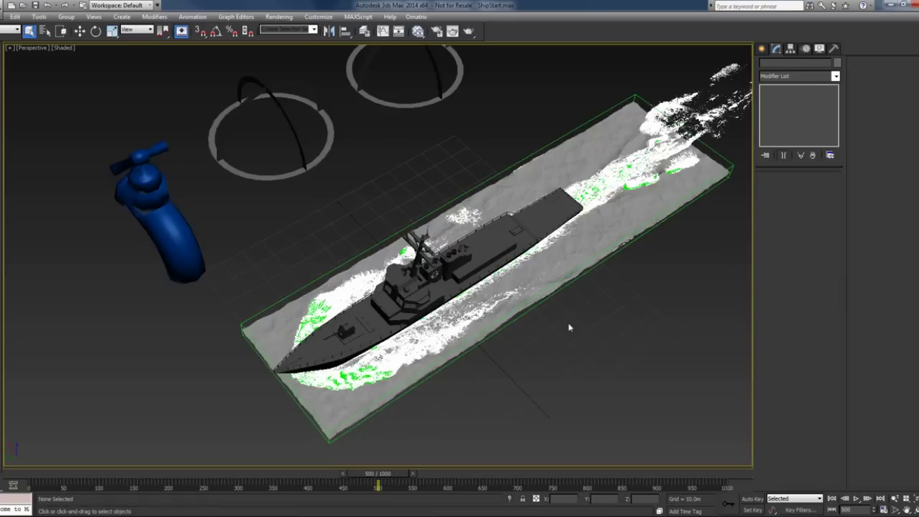
scroll(563, 315, "up", 5)
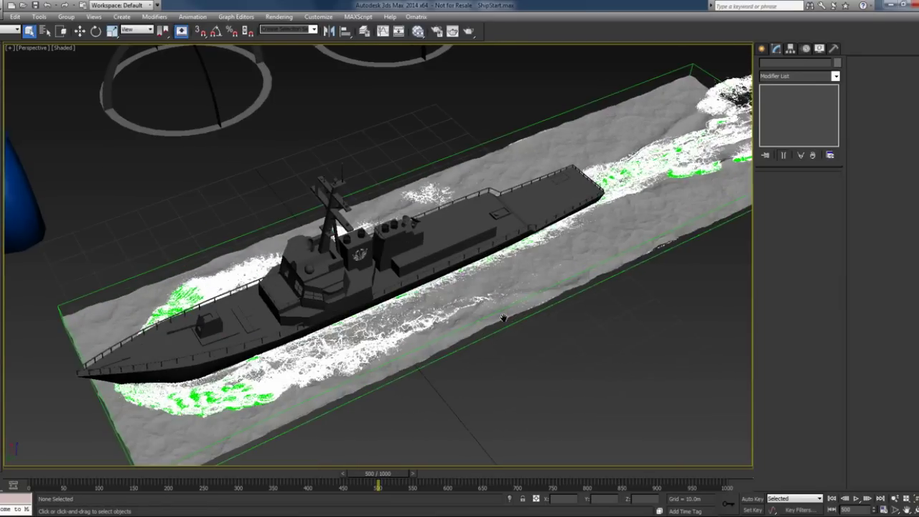
scroll(517, 294, "down", 5)
middle_click_drag(526, 295, 509, 309, "alt")
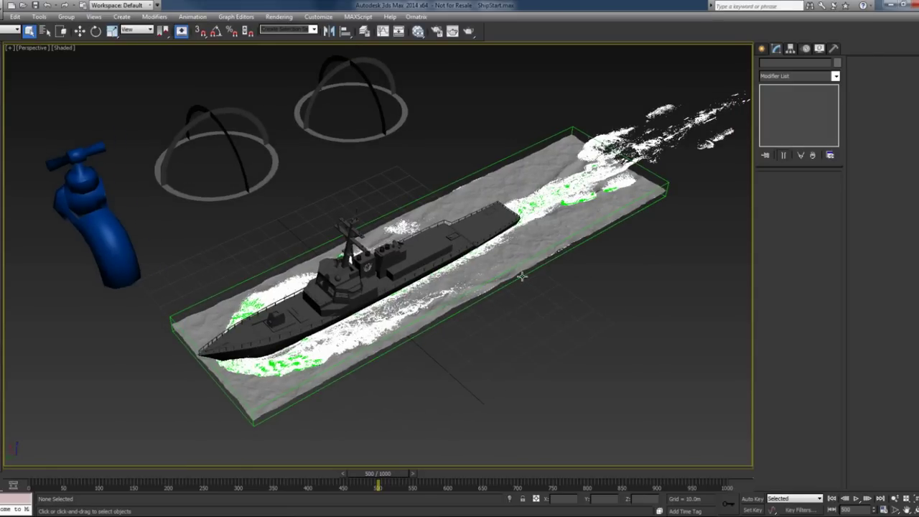
left_click(521, 276)
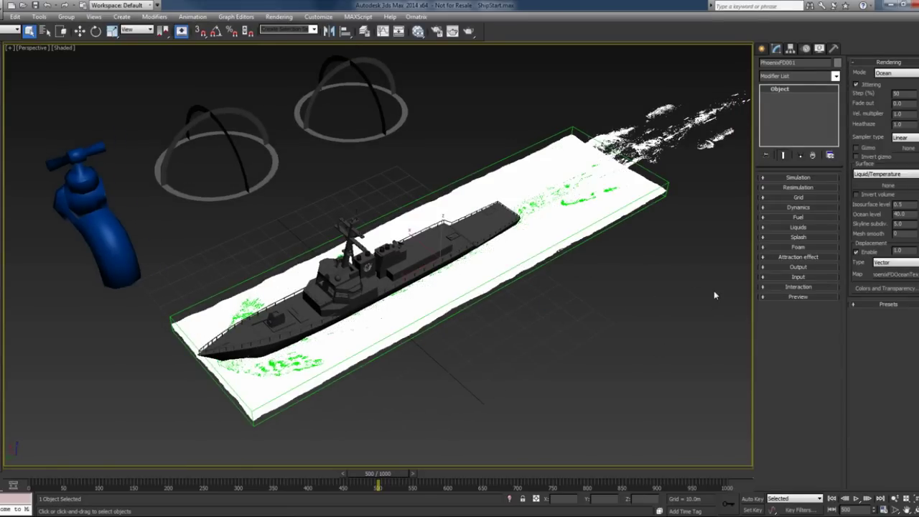
left_click(774, 297)
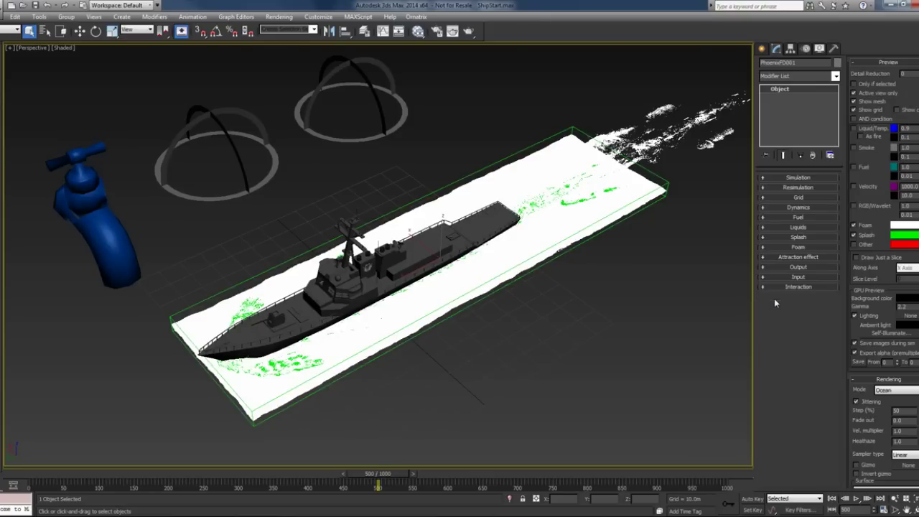
left_click(862, 102)
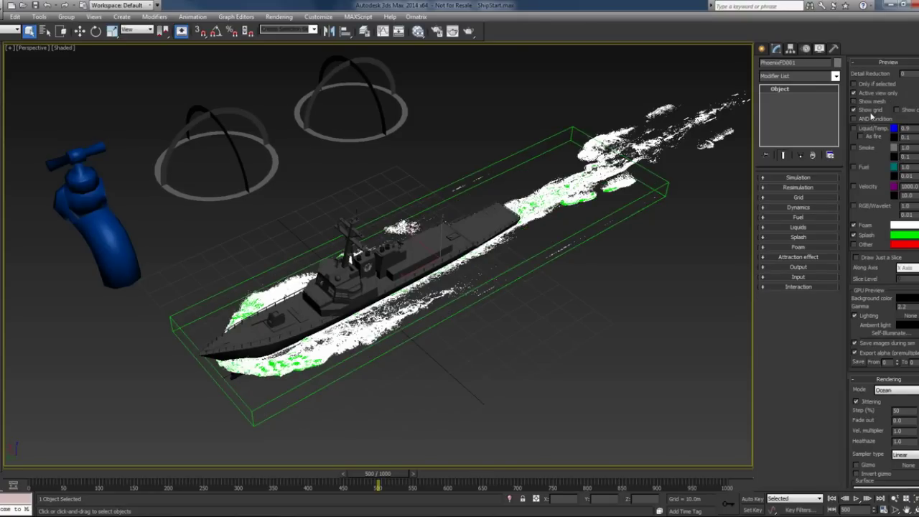
left_click(854, 235)
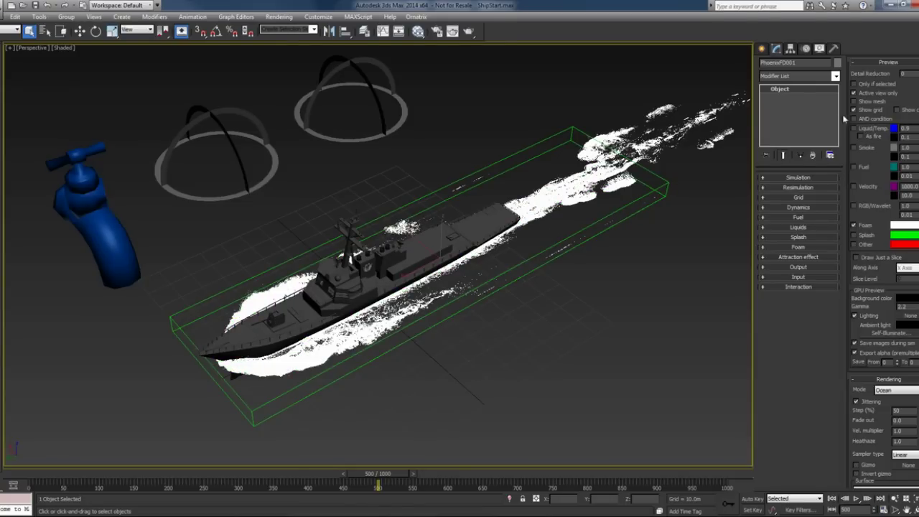
Step: Set the preview Detail Reduction to 1, return to frame 500 and deselect
type("1")
left_click(853, 93)
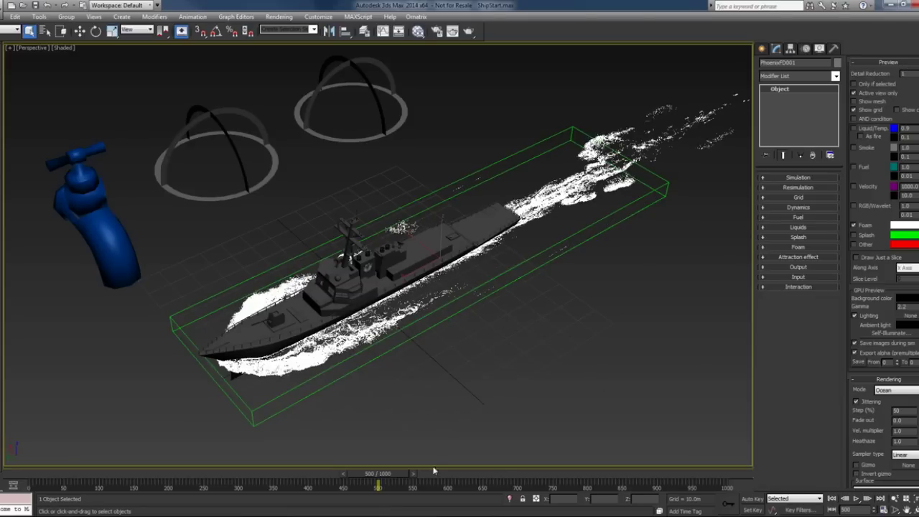
mouse_move(384, 478)
left_mouse_down()
mouse_move(373, 477)
mouse_move(381, 478)
left_mouse_up()
left_click(638, 345)
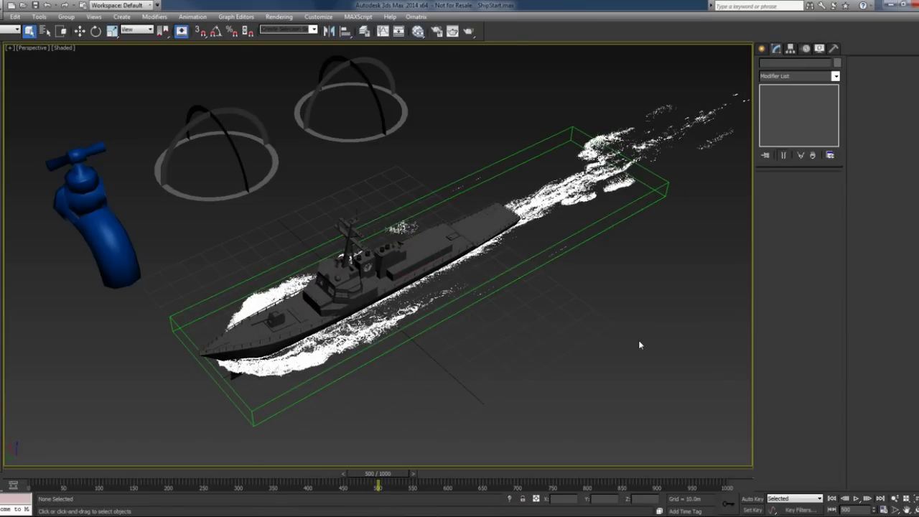
Step: Assign the Water VRayMtl to the PhoenixFD001 ocean in the Slate Material Editor
key("m")
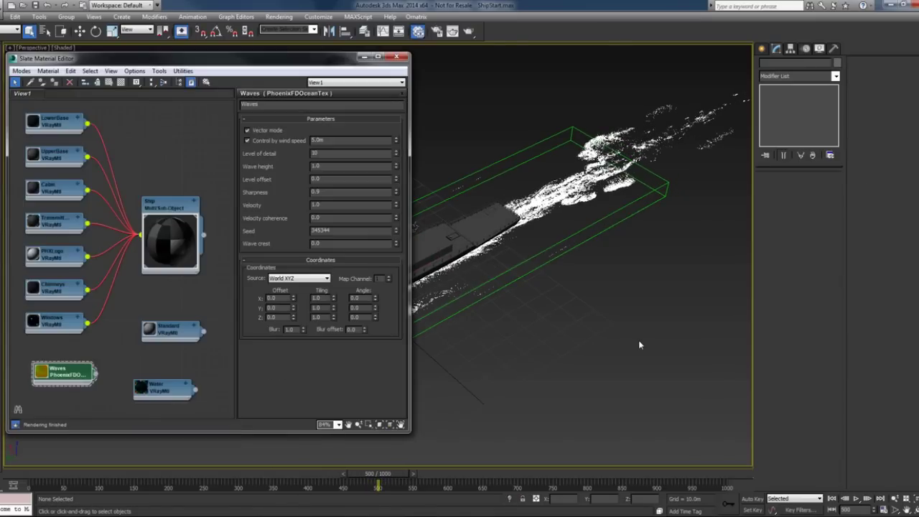
double_click(158, 390)
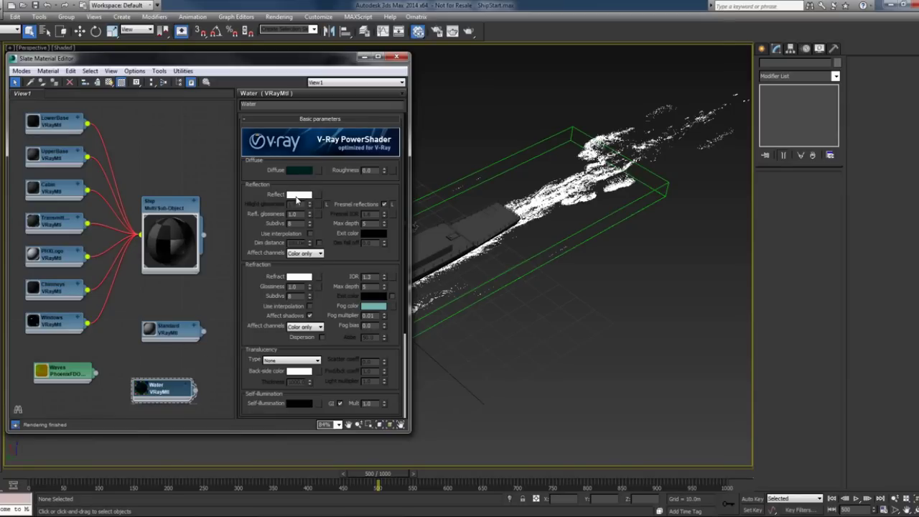
left_click(455, 311)
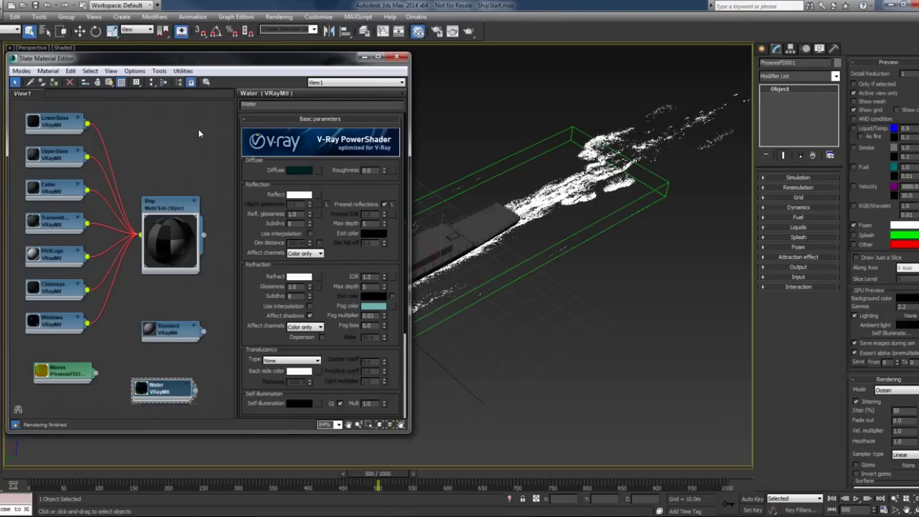
left_click(120, 81)
left_click(396, 56)
Step: Run a first test render of the ship, then stop it and close the frame buffer
left_click(522, 365)
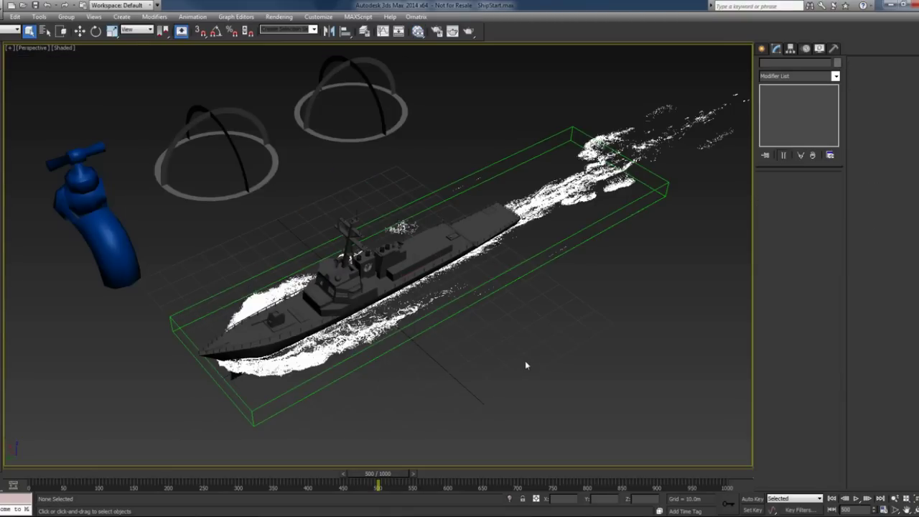
key("shift+q")
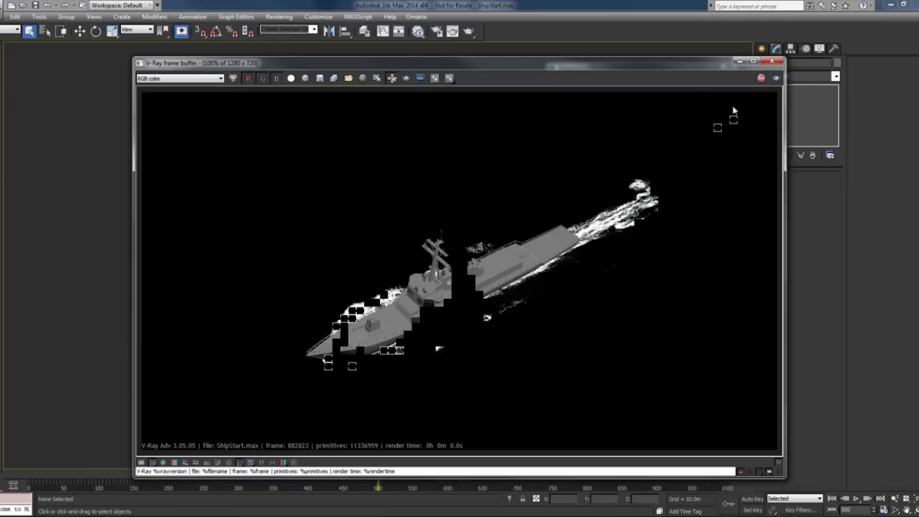
left_click(761, 78)
left_click(772, 61)
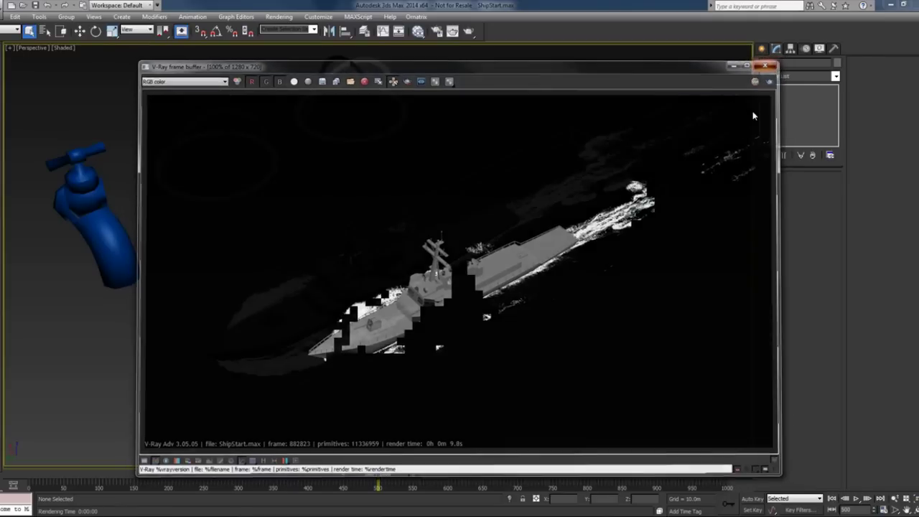
left_click(763, 49)
Step: Create a VRaySun aimed at the ship and accept adding a VRaySky environment map
left_click(788, 64)
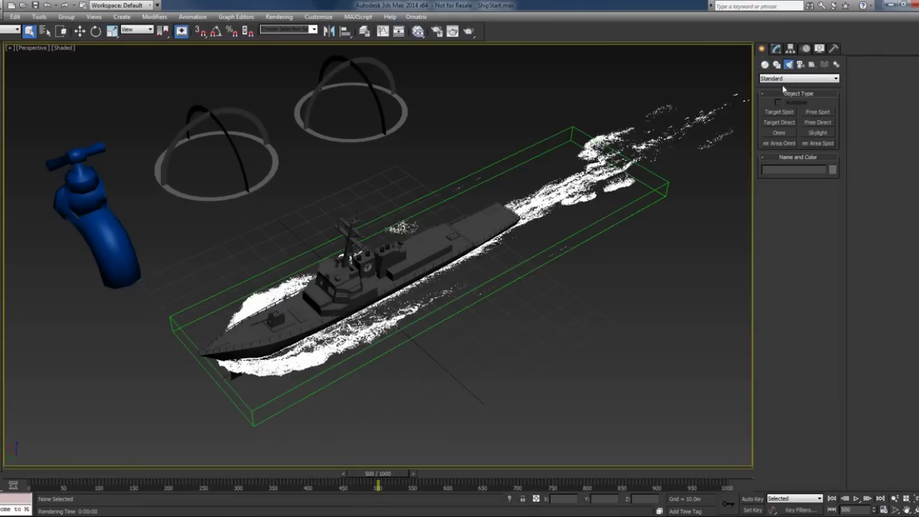
left_click(788, 79)
left_click(784, 101)
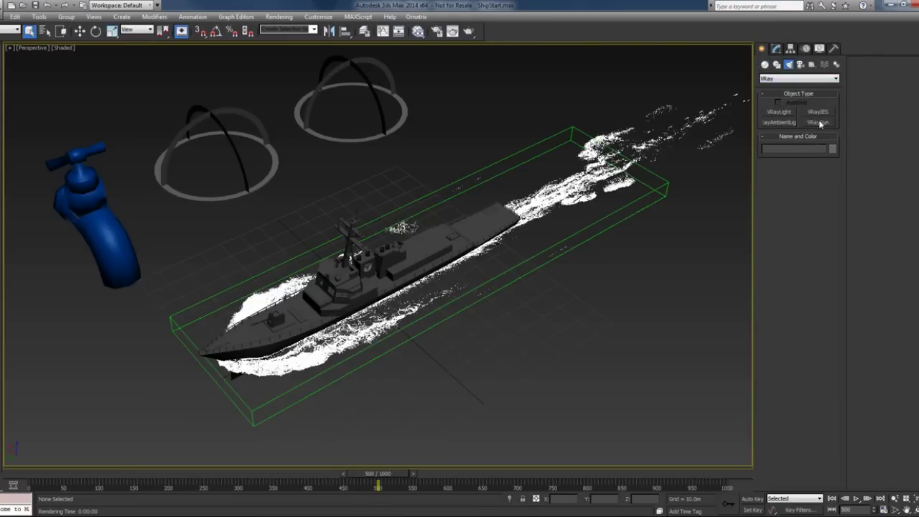
left_click(820, 123)
middle_click_drag(544, 191, 510, 208, "alt")
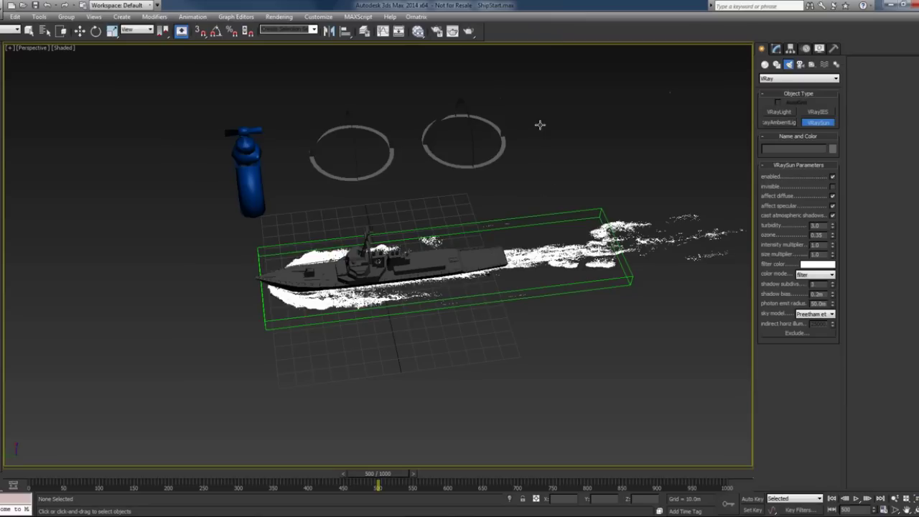
left_click_drag(540, 125, 437, 238)
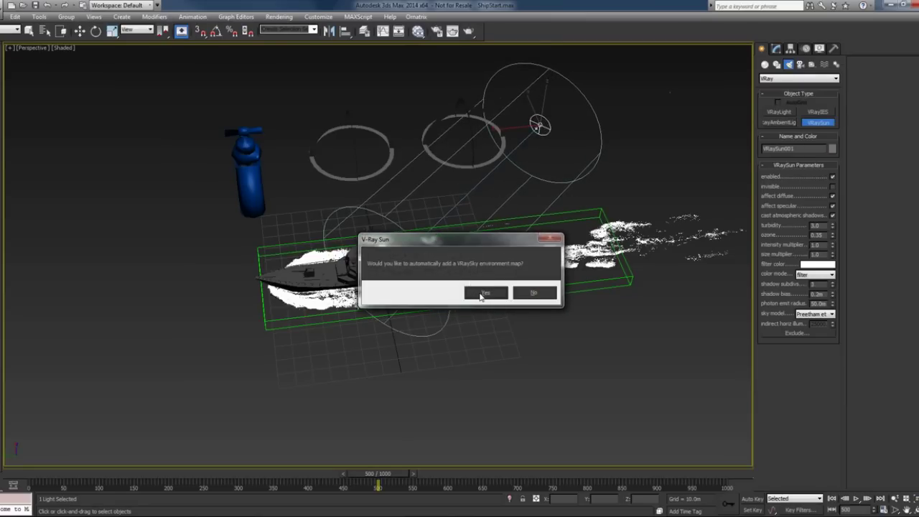
left_click(485, 292)
Step: Move VRaySun001 high above the ship, then view through the ship camera
key("w")
middle_click_drag(485, 292, 563, 118, "alt")
left_click_drag(563, 118, 567, 106)
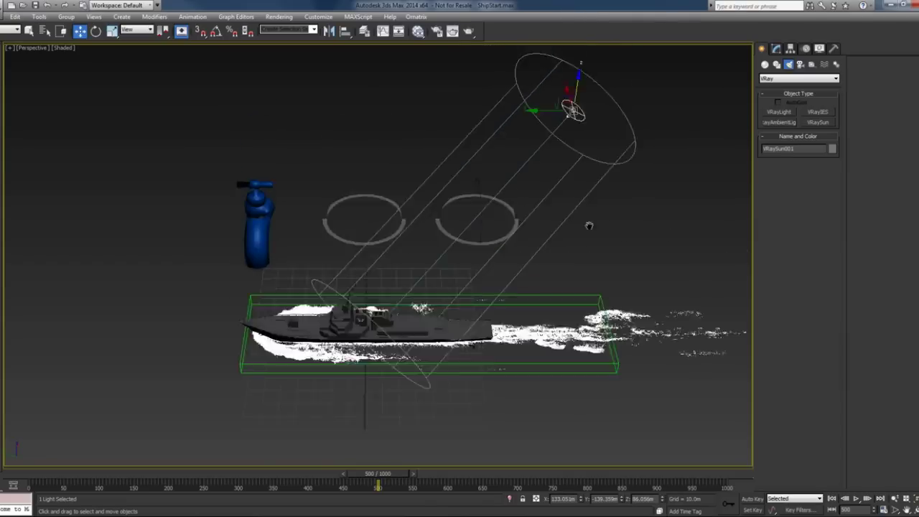
middle_click_drag(567, 107, 601, 232, "alt")
left_click_drag(559, 128, 564, 159)
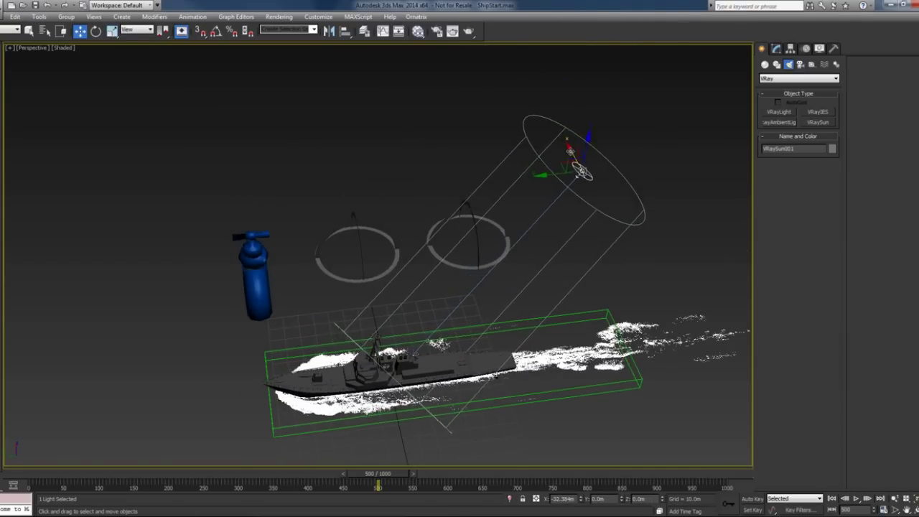
mouse_move(605, 242)
middle_mouse_down("alt")
mouse_move(568, 244)
mouse_move(573, 201)
middle_mouse_up("alt")
left_click_drag(572, 201, 586, 261)
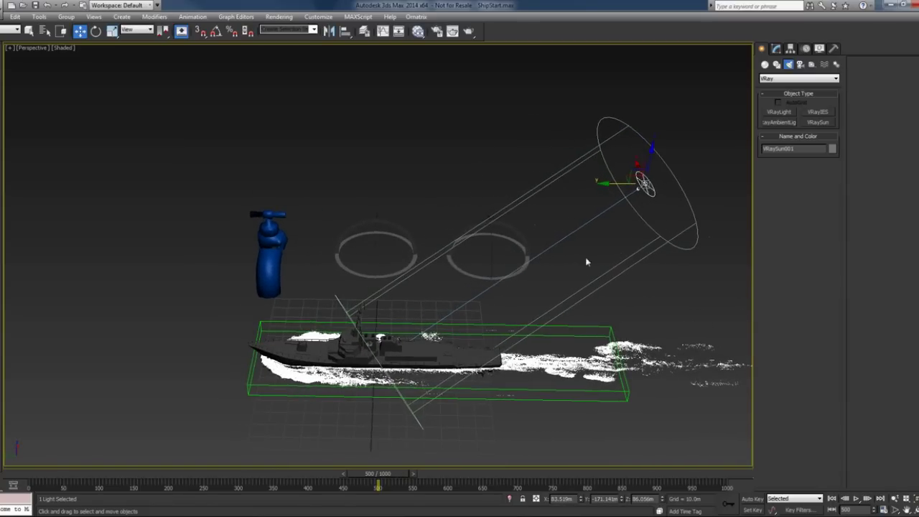
mouse_move(563, 277)
middle_mouse_down("alt")
mouse_move(515, 321)
mouse_move(411, 347)
middle_mouse_up("alt")
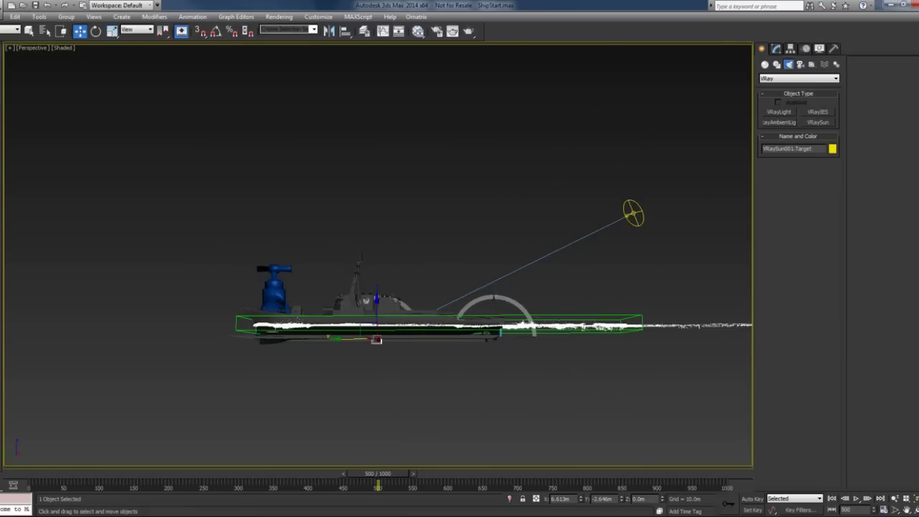
mouse_move(605, 449)
middle_mouse_down("alt")
mouse_move(624, 438)
mouse_move(556, 365)
mouse_move(578, 369)
middle_mouse_up("alt")
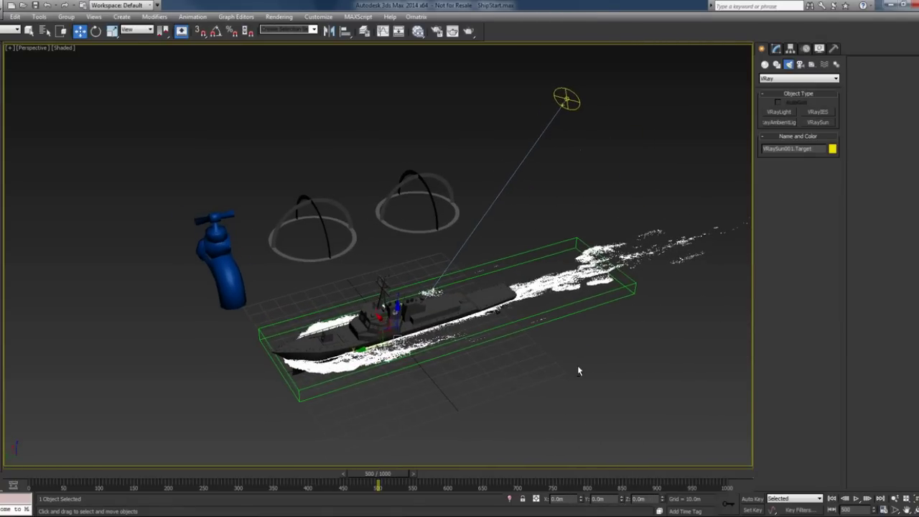
key("c")
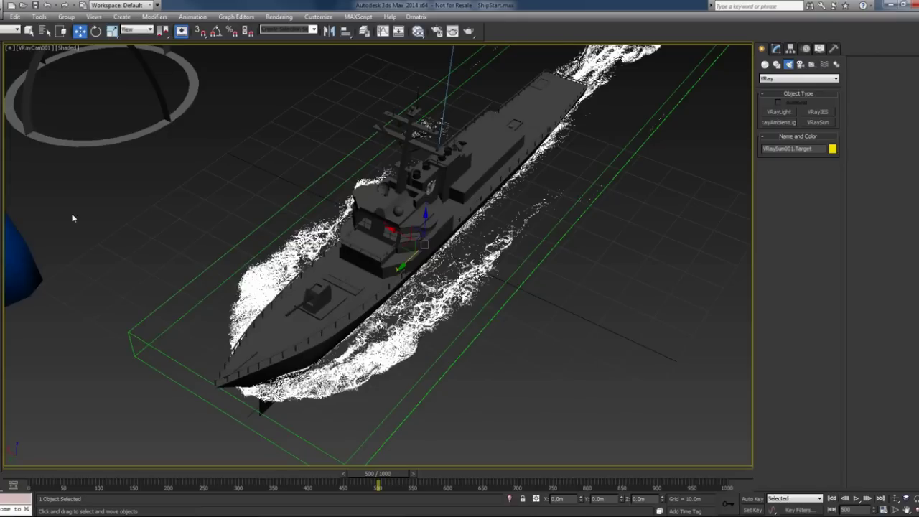
Step: Render a sunlit test of the camera view, close it, and restore the four-viewport layout
key("shift+q")
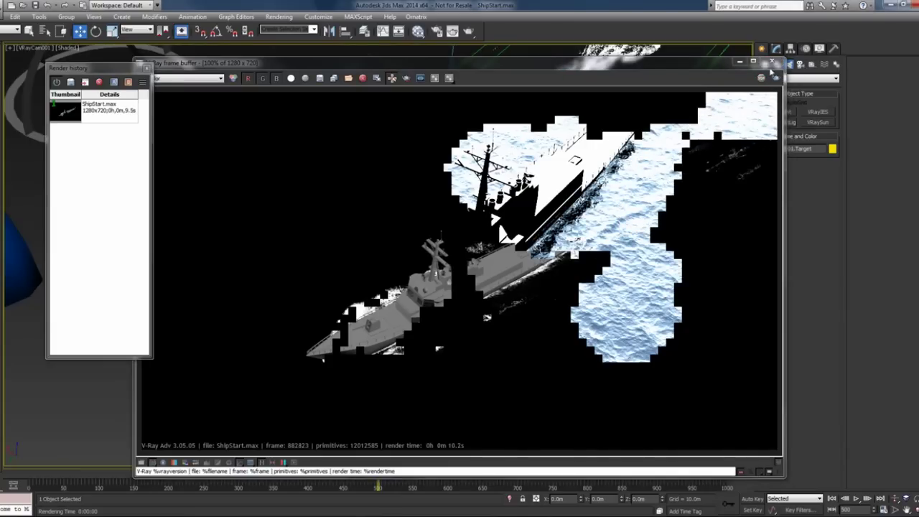
left_click(772, 62)
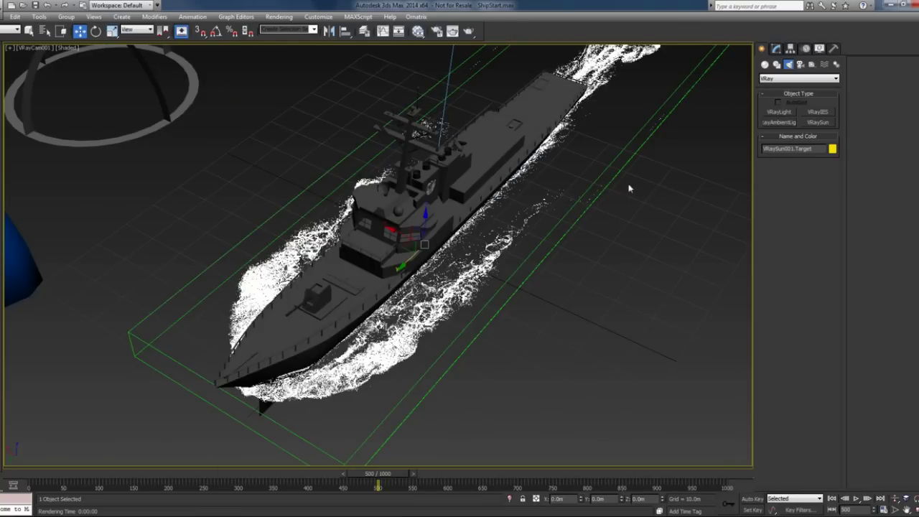
key("alt+w")
Step: Give VRaySun001 intensity multiplier 0.03, invisible on, and shadow subdivs 1
left_click(588, 80)
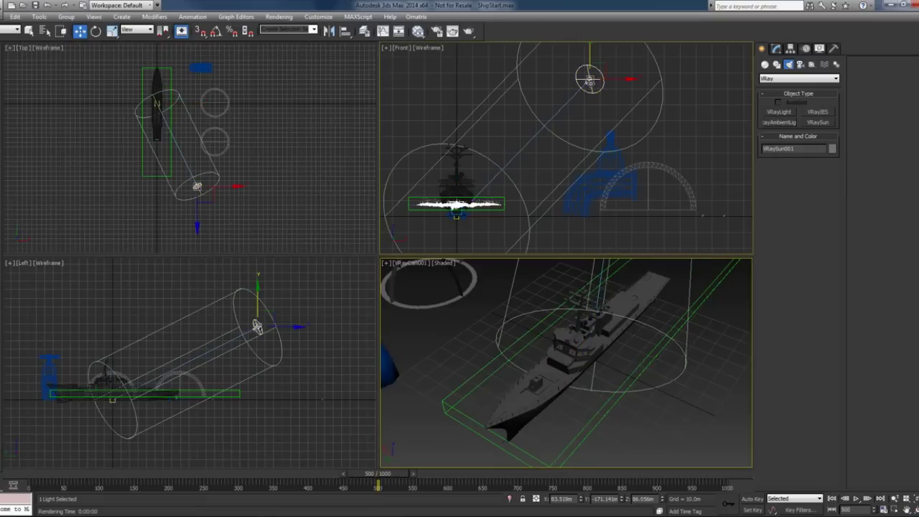
left_click(776, 48)
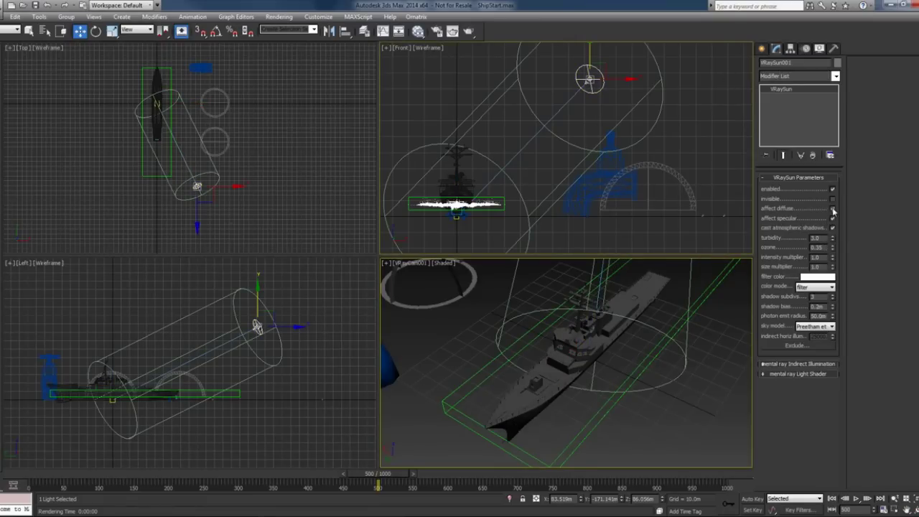
left_click(819, 257)
type("2")
double_click(818, 257)
left_click(832, 200)
left_click_drag(822, 297, 811, 298)
key("Tab")
left_click(681, 317)
Step: Bring the environment's DefaultVRaySky map into the Slate Material Editor as an instance
key("m")
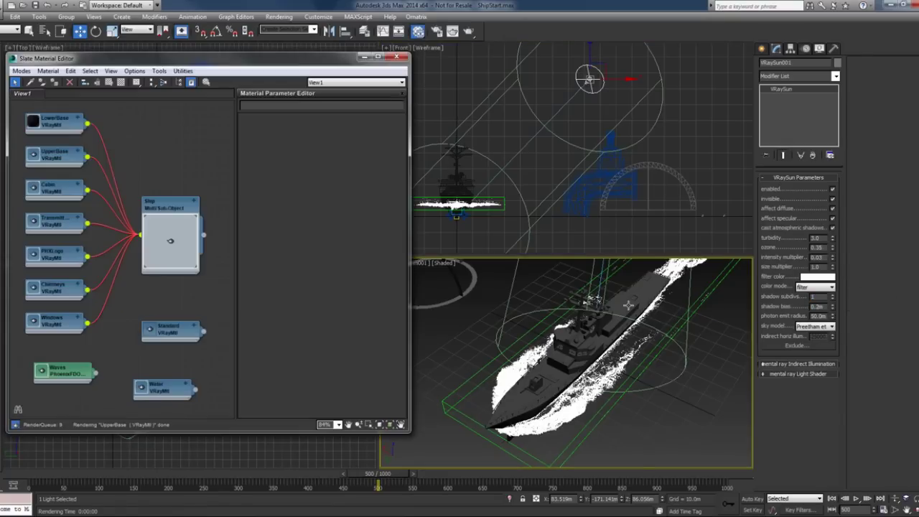
key("8")
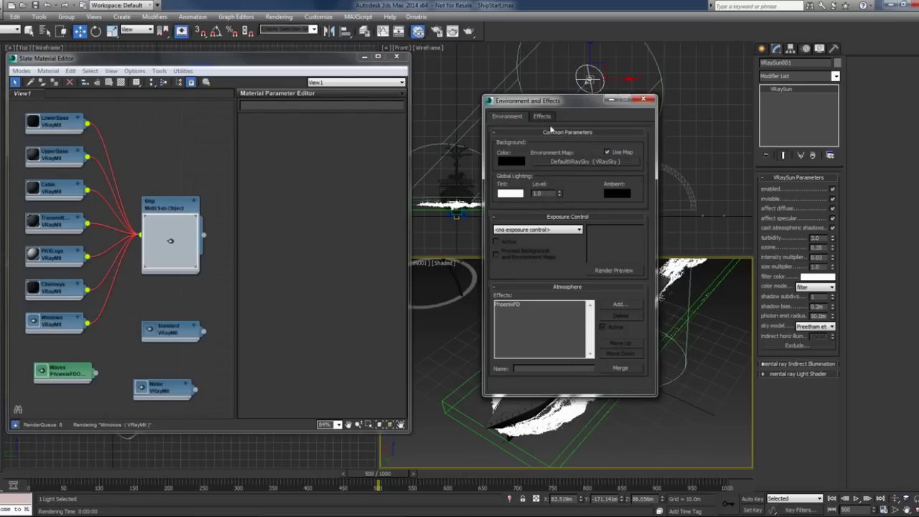
left_click_drag(565, 103, 571, 100)
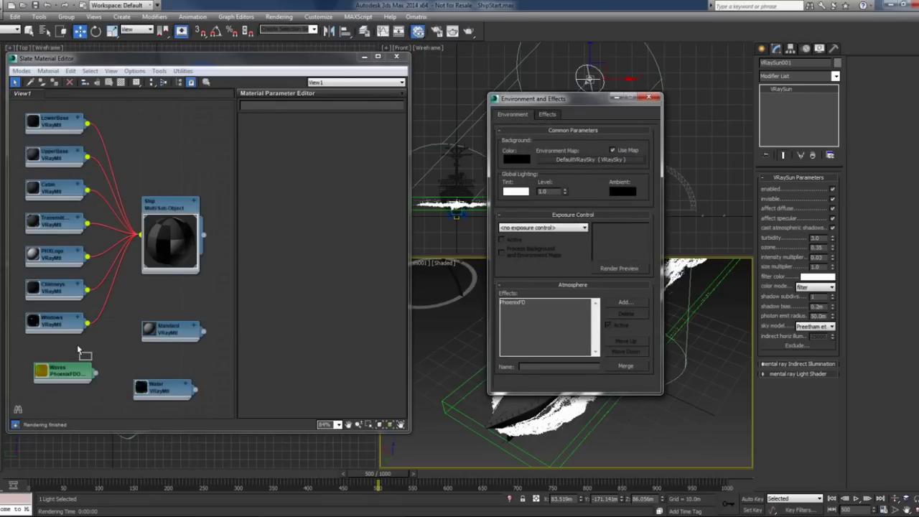
left_click_drag(205, 325, 77, 344)
left_click(188, 272)
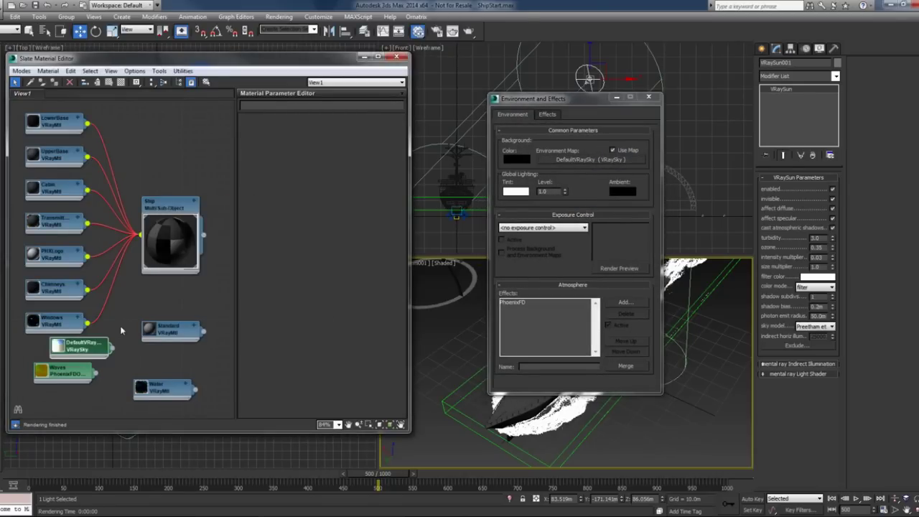
scroll(94, 323, "down", 3)
left_click_drag(87, 289, 71, 348)
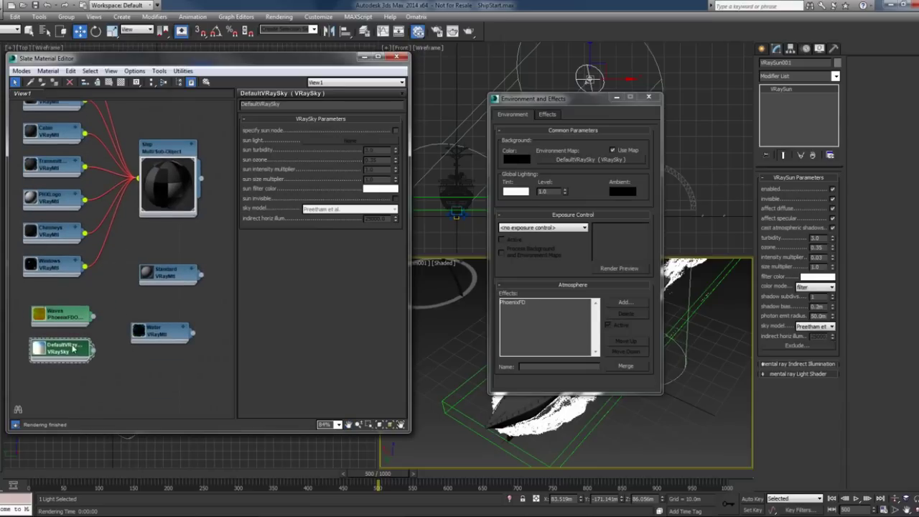
Step: Enable specify sun node on DefaultVRaySky with sun intensity multiplier 0.03, then close the editors
left_click(395, 131)
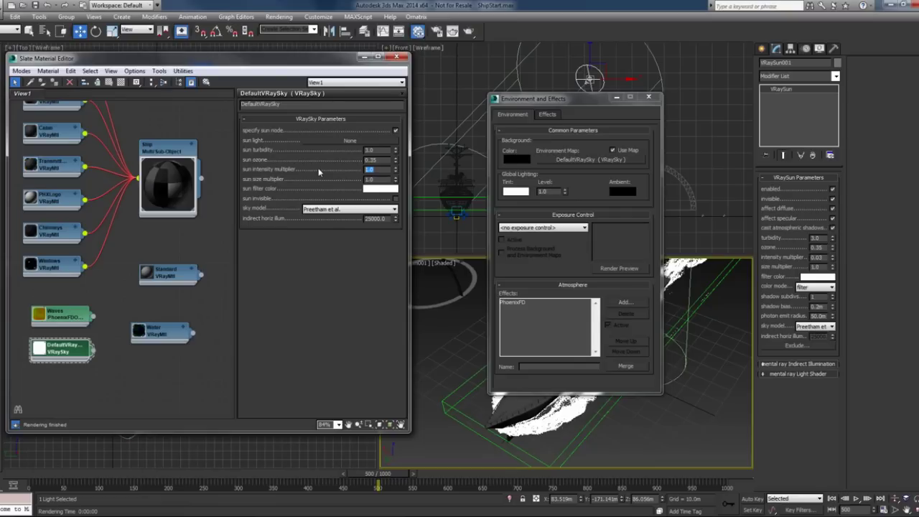
type("0.03")
key("Return")
left_click(395, 57)
left_click(648, 97)
key("ctrl+d")
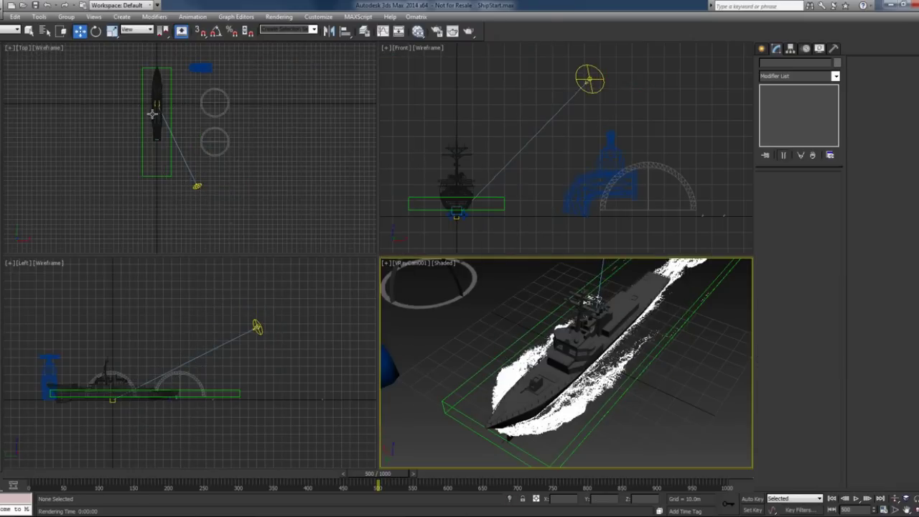
Step: Render the camera view under the new sky, stop and close it, and maximize the camera viewport
key("q")
key("shift+q")
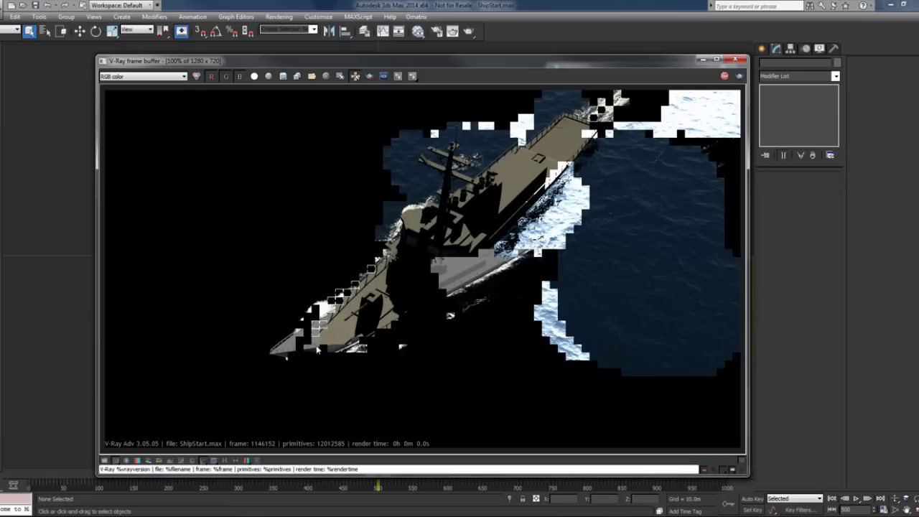
left_click(724, 76)
left_click(734, 59)
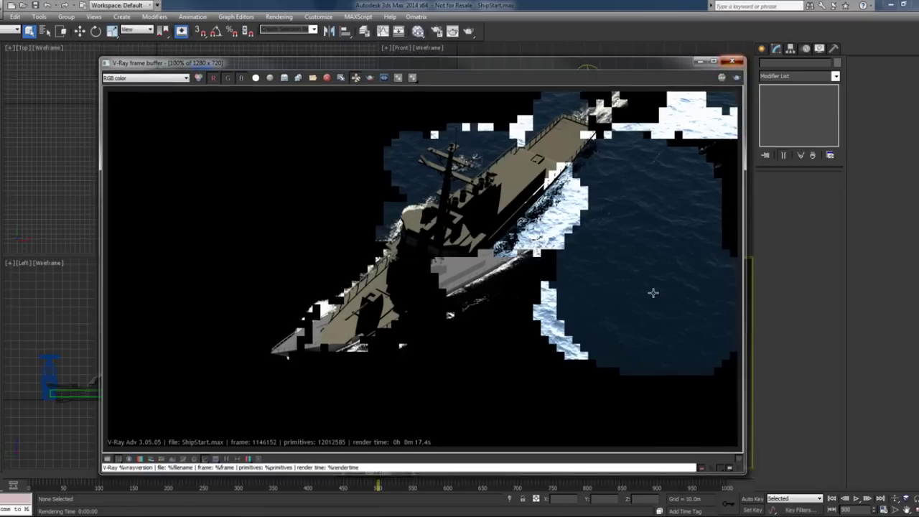
key("alt+w")
Step: Switch the viewport to Perspective and place a standard Omni light near the ship
right_click(577, 287)
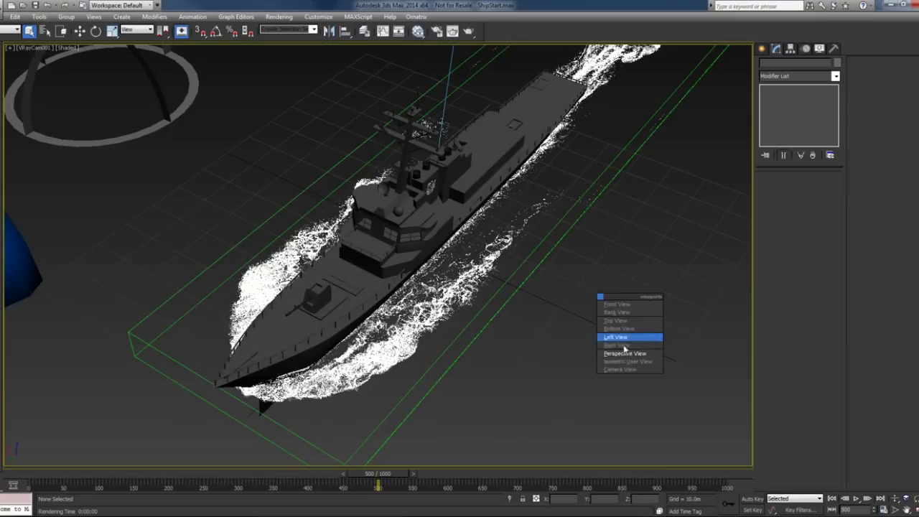
left_click(623, 353)
middle_click_drag(574, 314, 508, 354)
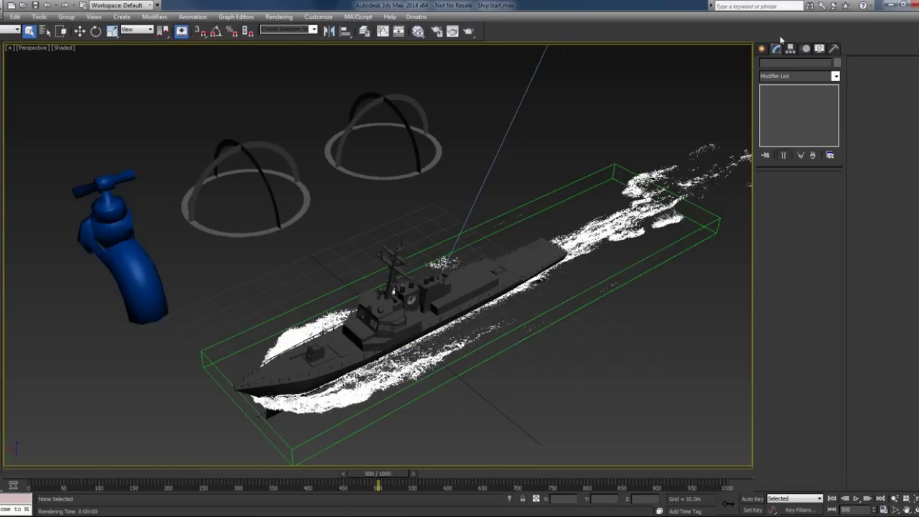
left_click(761, 49)
left_click(789, 64)
left_click(789, 79)
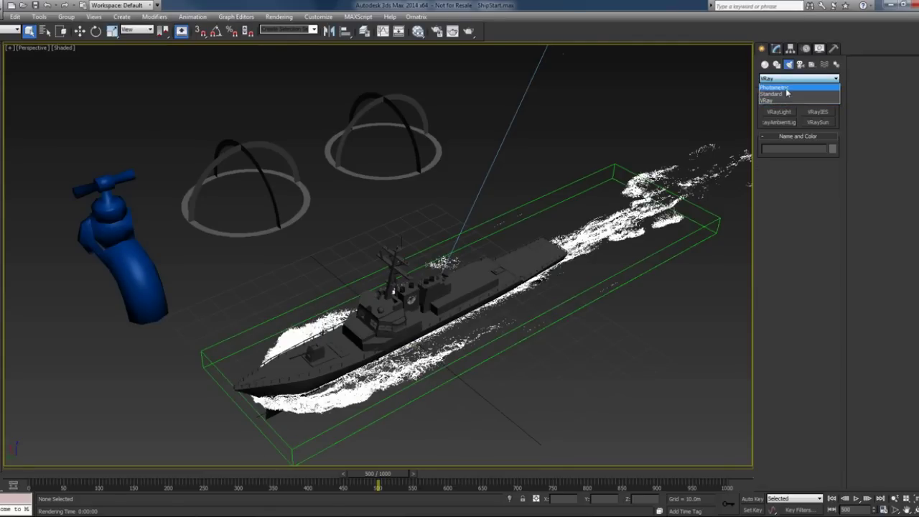
left_click(782, 94)
left_click(781, 133)
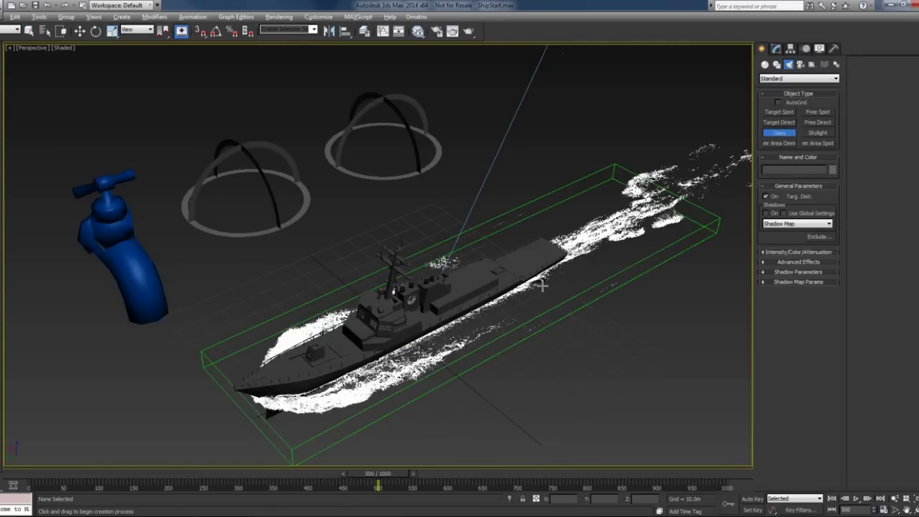
middle_click_drag(542, 286, 521, 284, "alt")
left_click(436, 348)
Step: Zero the omni's X and Y, then move it to about 230 m up and -67 m in Y
key("w")
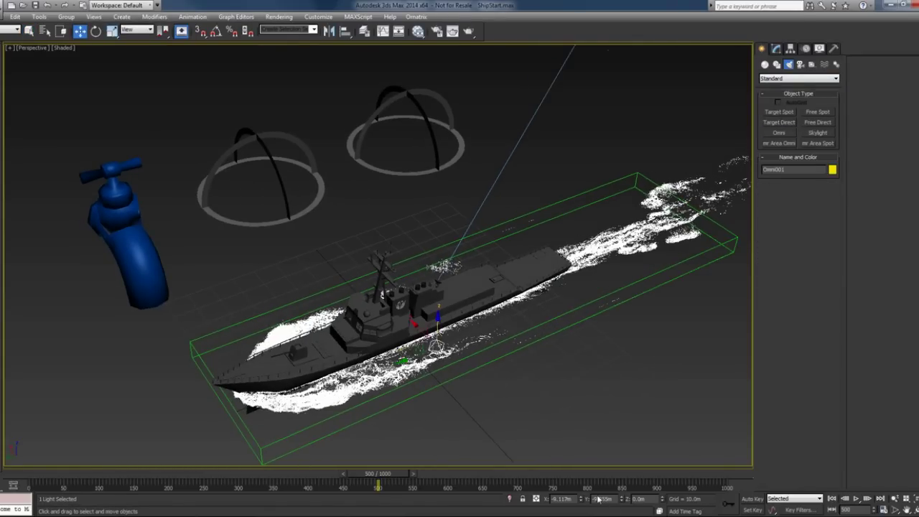
right_click(583, 501)
right_click(623, 501)
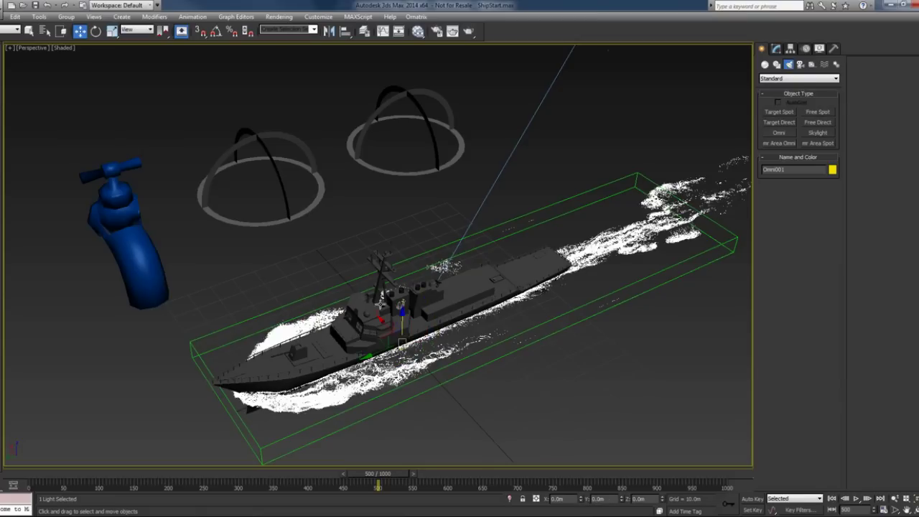
left_click_drag(401, 315, 407, 51)
scroll(432, 268, "down", 3)
mouse_move(422, 158)
left_mouse_down()
mouse_move(422, 86)
mouse_move(471, 195)
left_mouse_up()
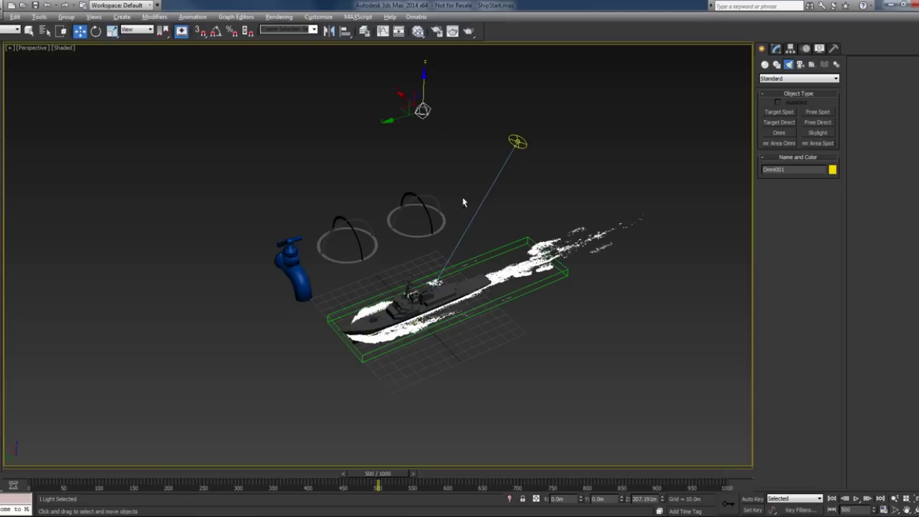
middle_click_drag(463, 203, 449, 172, "alt")
left_click_drag(422, 88, 420, 75)
middle_click_drag(421, 75, 429, 134)
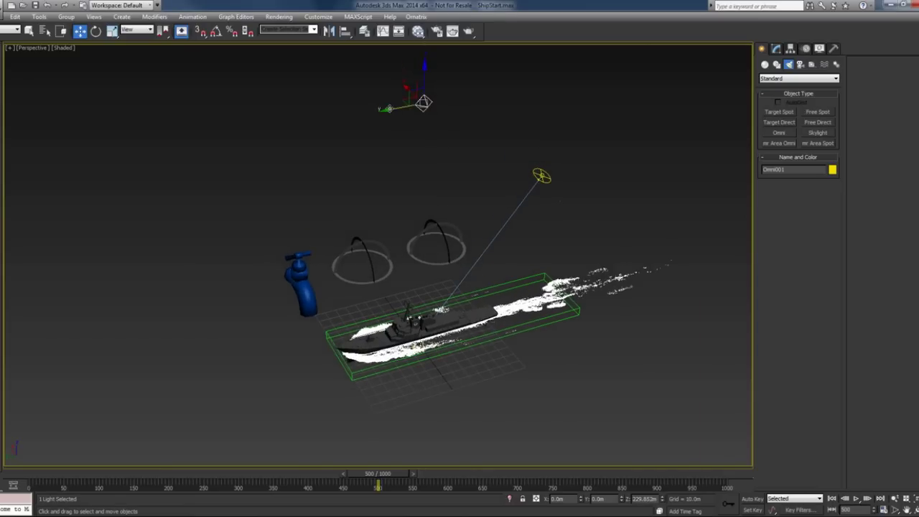
left_click_drag(423, 102, 501, 87)
middle_click_drag(504, 277, 805, 35, "alt")
Step: Set Omni001's multiplier to 0.1 and its colour to light blue
left_click(777, 48)
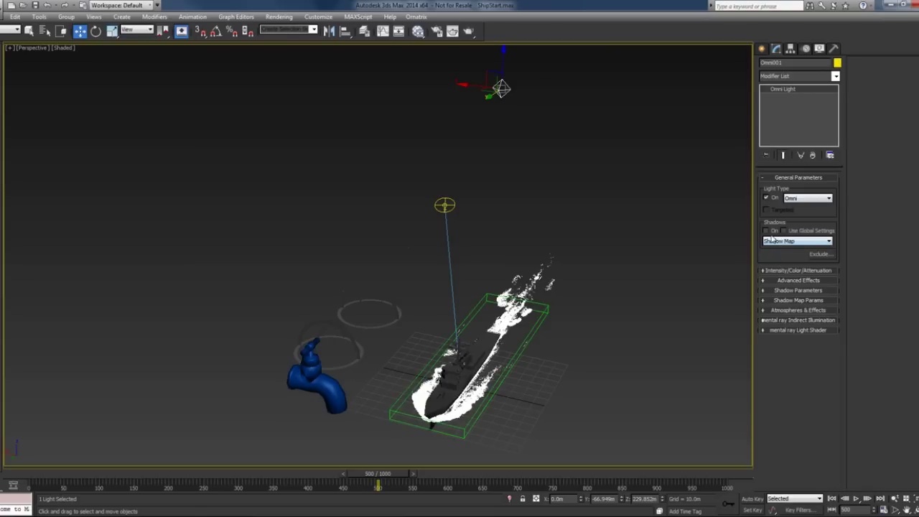
left_click(782, 271)
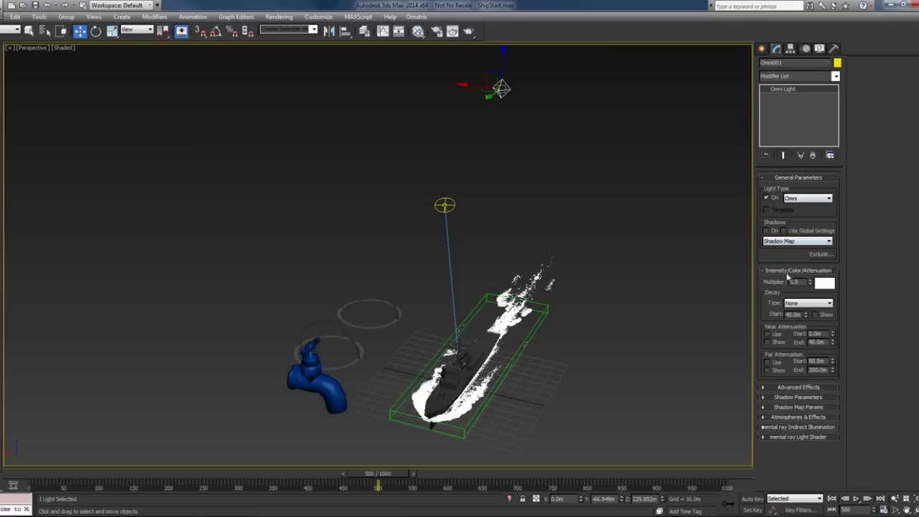
left_click_drag(798, 282, 748, 282)
type("0.1")
key("Return")
left_click(824, 283)
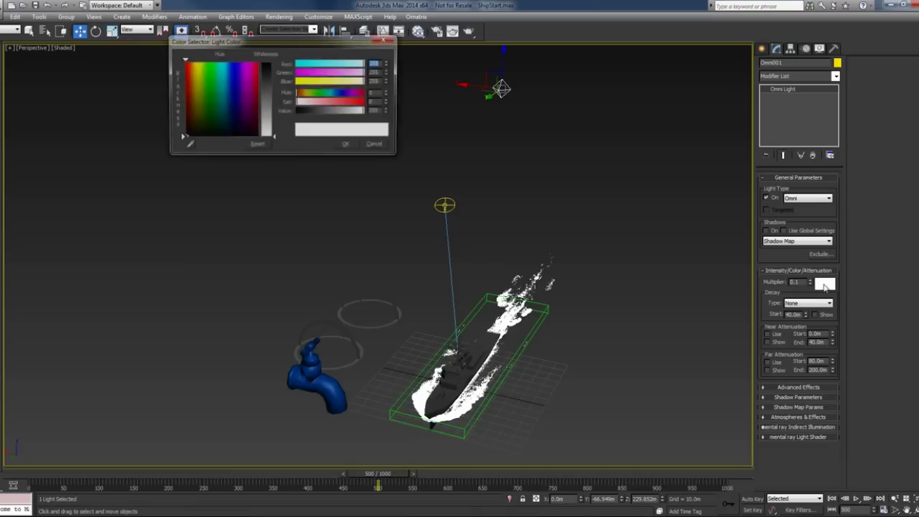
mouse_move(332, 48)
left_mouse_down()
mouse_move(529, 134)
mouse_move(573, 141)
left_mouse_up()
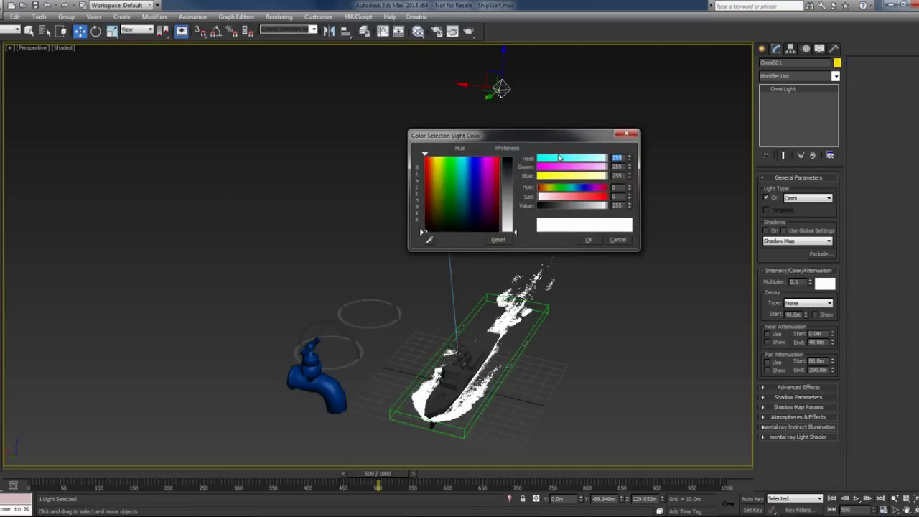
left_click_drag(603, 177, 595, 166)
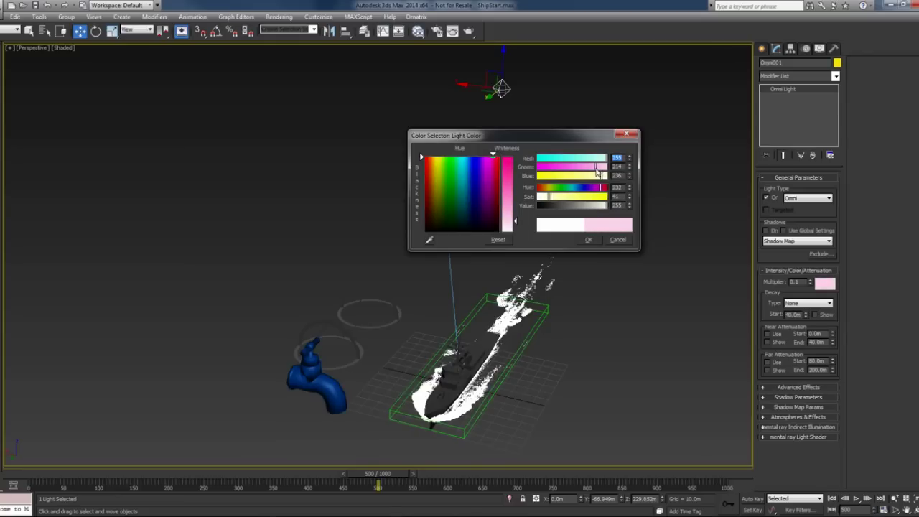
mouse_move(600, 158)
left_mouse_down()
mouse_move(575, 160)
mouse_move(583, 162)
left_mouse_up()
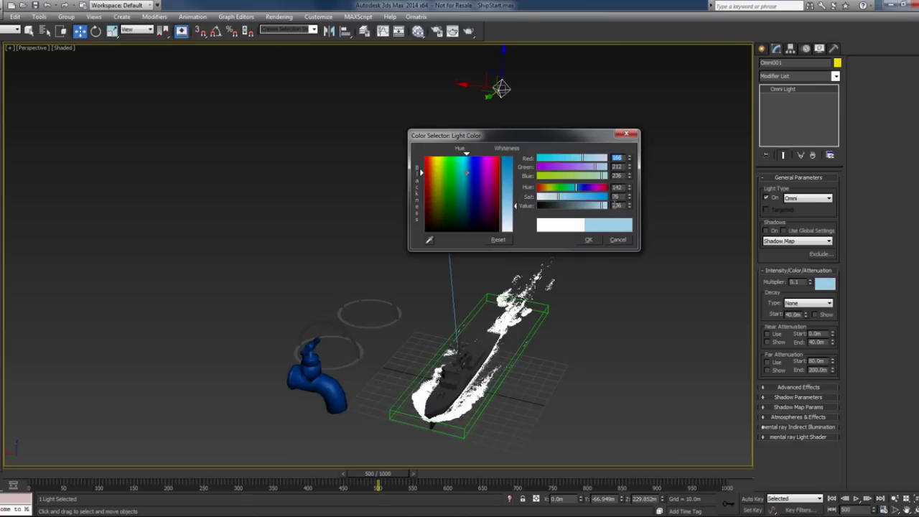
left_click(588, 240)
Step: Render the VRayCam001 view, close the frame buffer, and return to the perspective view
key("c")
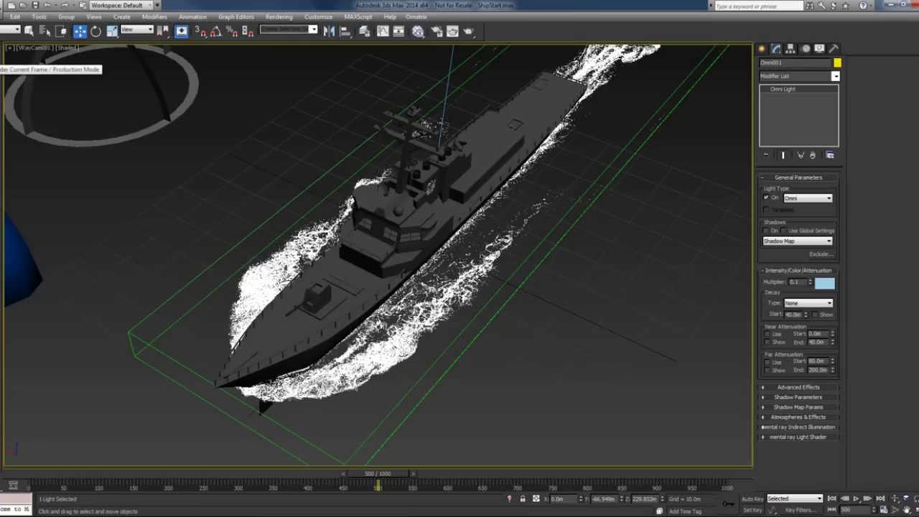
key("shift+q")
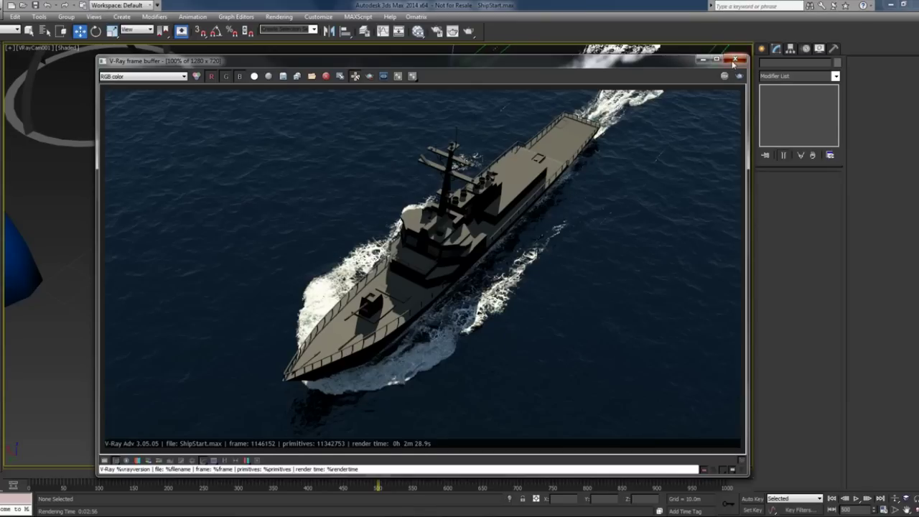
right_click(611, 272)
left_click(608, 296)
Step: Create a VRayAmbientLight in the ship scene
scroll(609, 297, "down", 3)
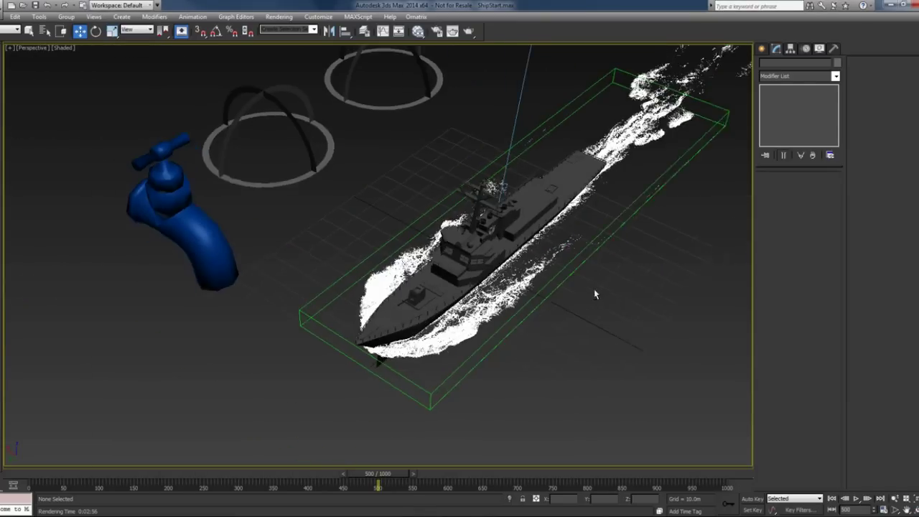
scroll(594, 289, "down", 2)
left_click(776, 48)
left_click(787, 65)
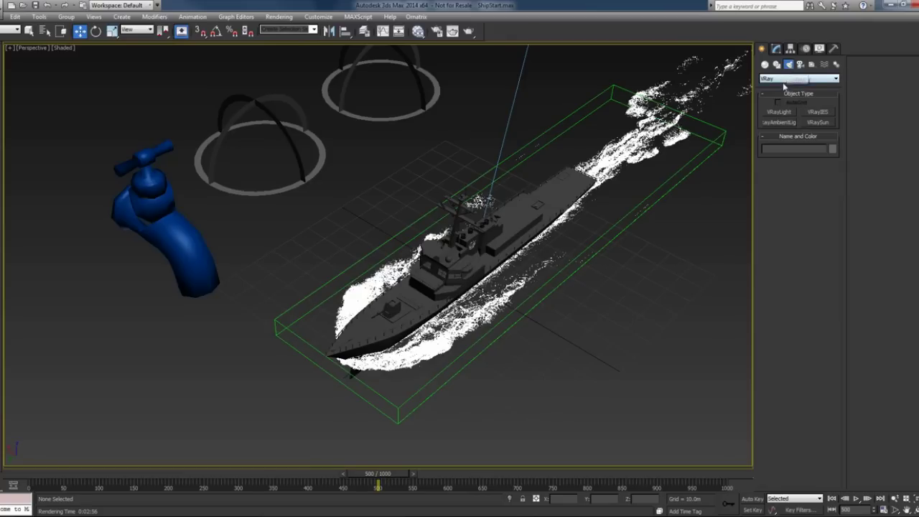
left_click(789, 78)
left_click(788, 100)
left_click(779, 122)
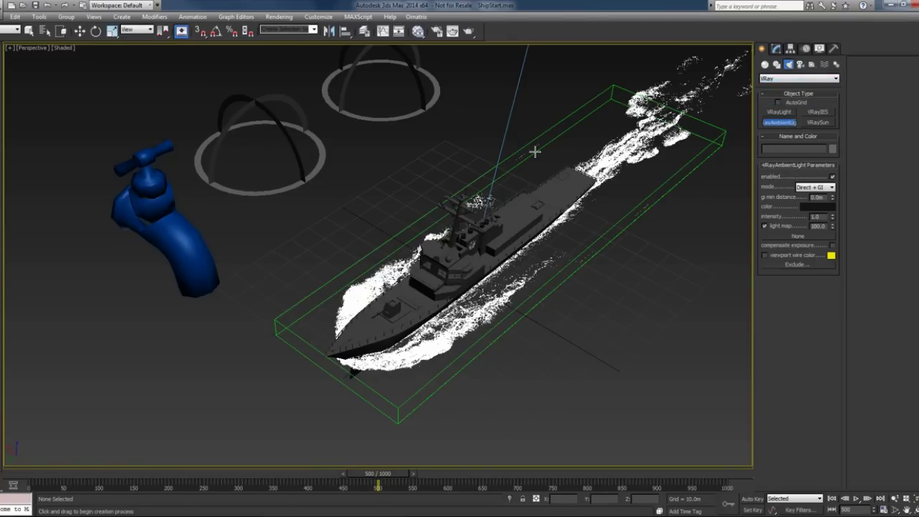
left_click(375, 195)
right_click(376, 195)
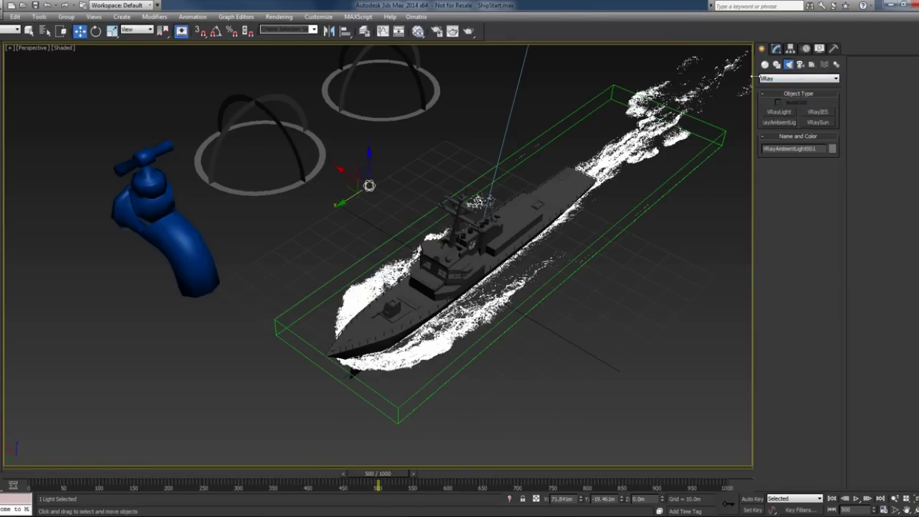
left_click(776, 48)
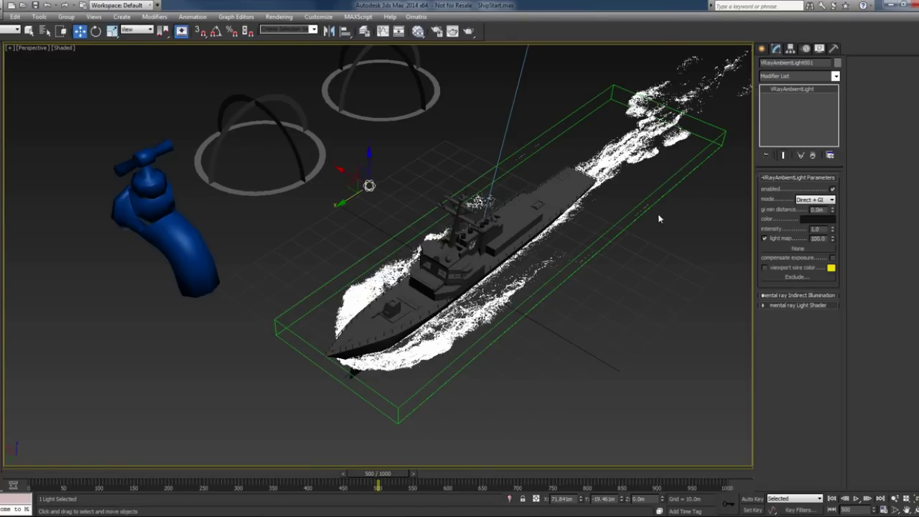
scroll(603, 267, "down", 2)
scroll(580, 251, "down", 2)
scroll(554, 194, "down", 2)
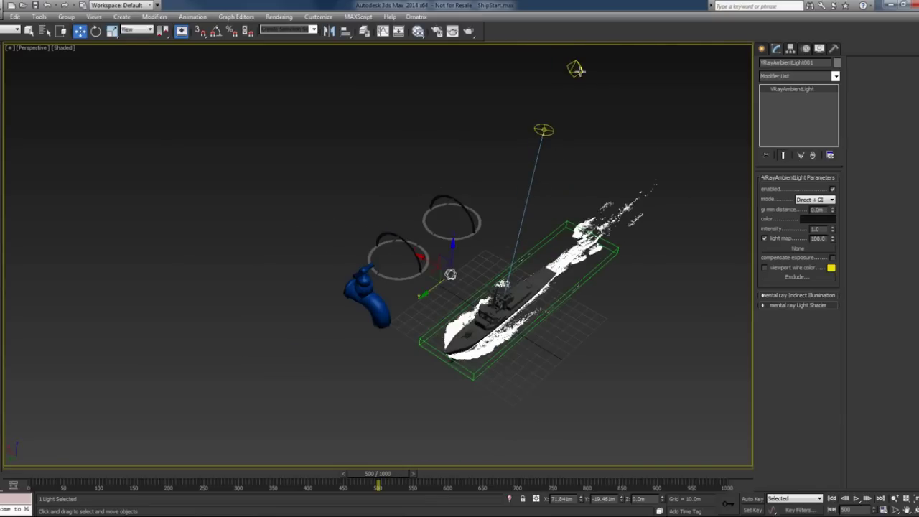
Step: Copy the omni's light-blue colour onto VRayAmbientLight001's colour swatch
left_click(575, 69)
right_click(814, 280)
left_click(841, 286)
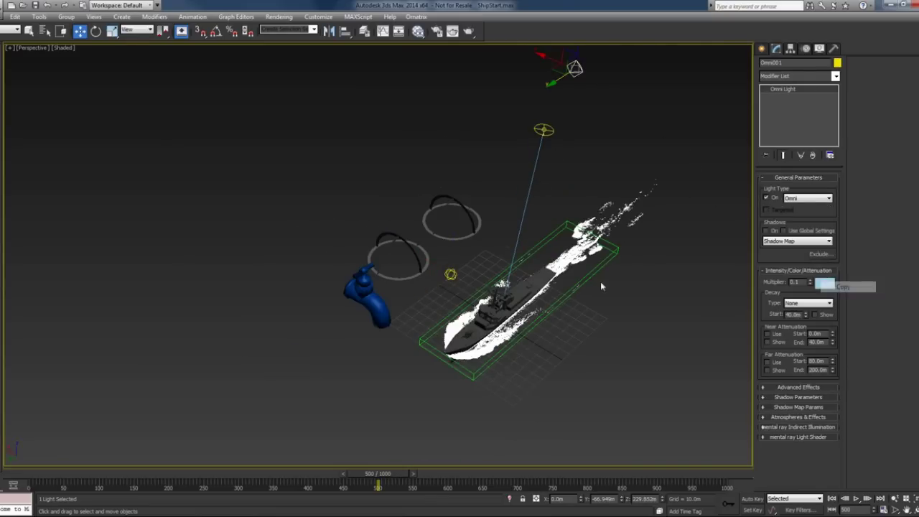
left_click(450, 274)
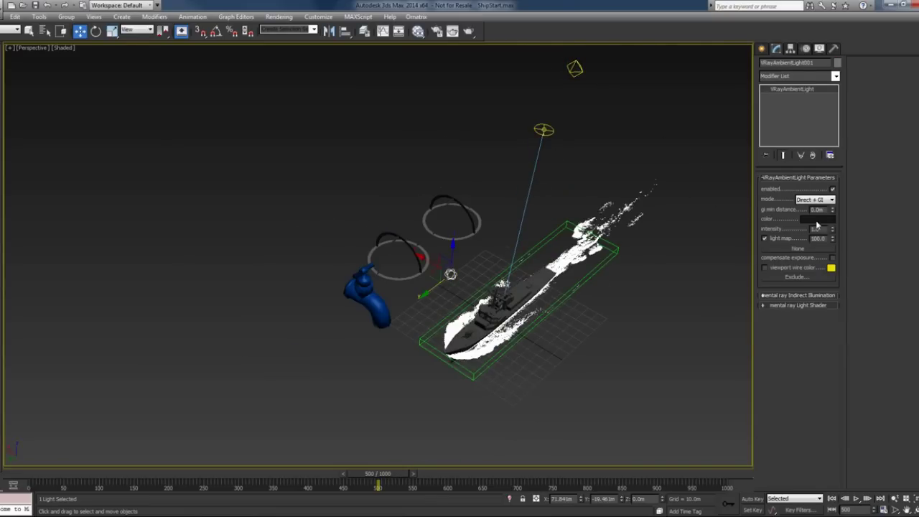
right_click(816, 219)
left_click(829, 237)
scroll(626, 260, "up", 2)
scroll(625, 261, "up", 2)
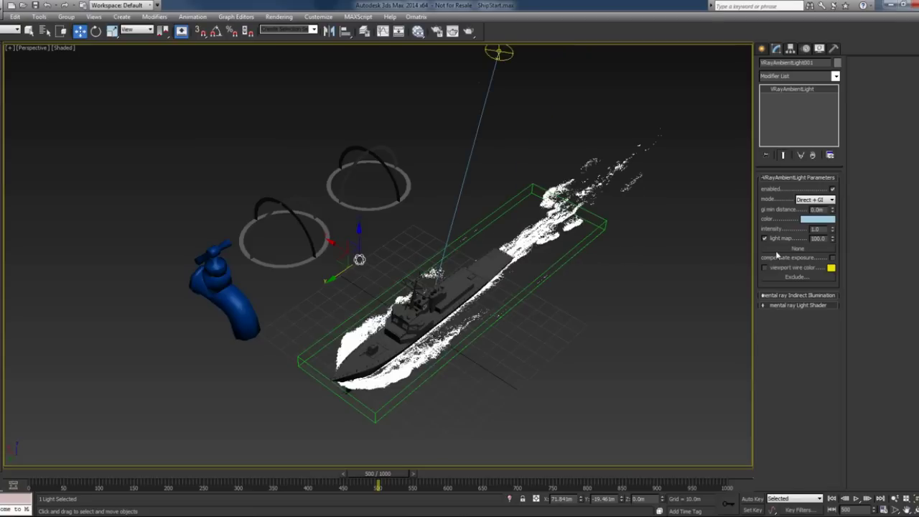
Step: Add a VRayDirt map node in Slate and name it AmbientDirt
key("m")
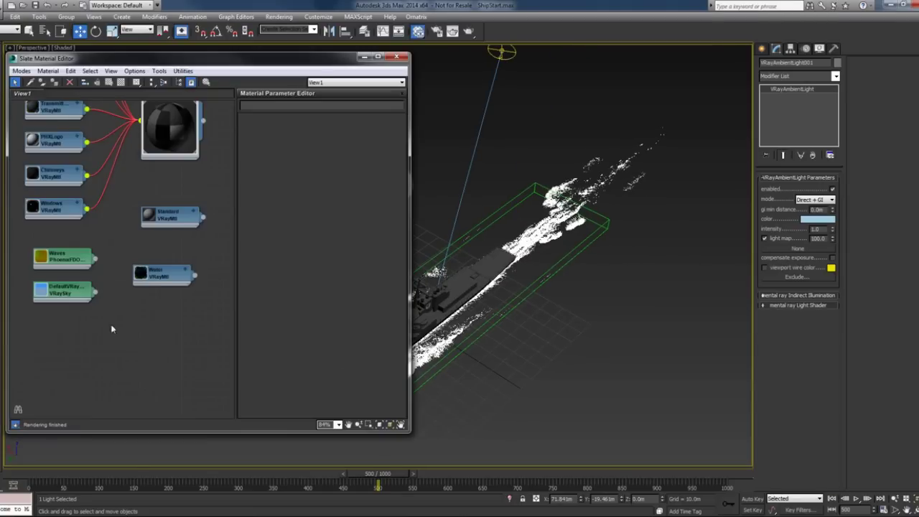
right_click(62, 330)
mouse_move(93, 346)
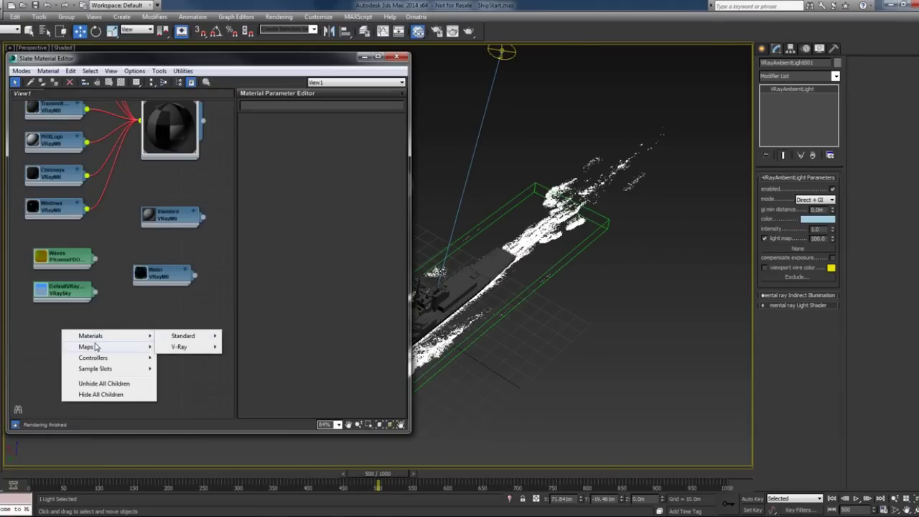
mouse_move(180, 357)
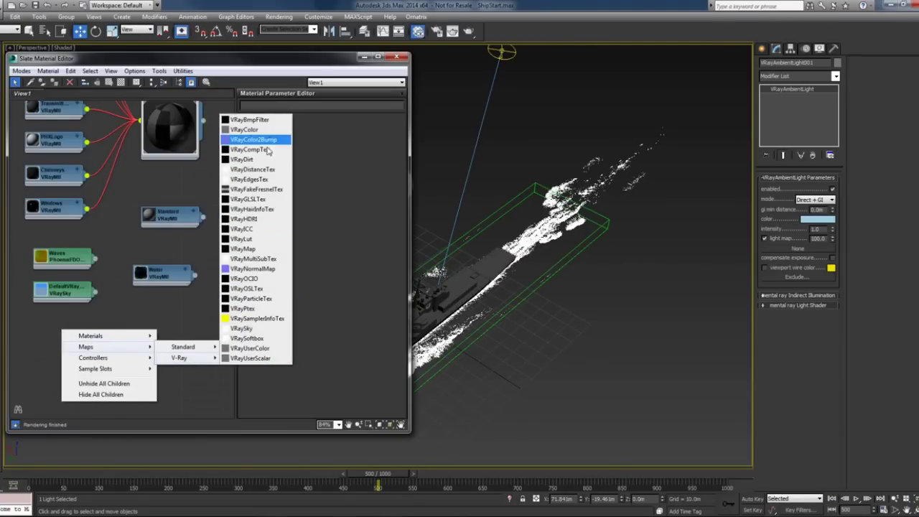
left_click(264, 159)
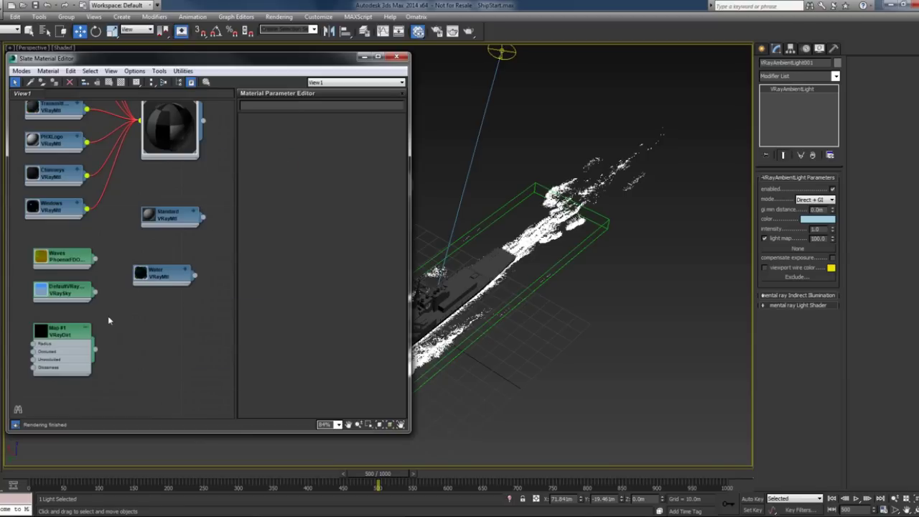
double_click(71, 335)
double_click(273, 107)
type("Ab")
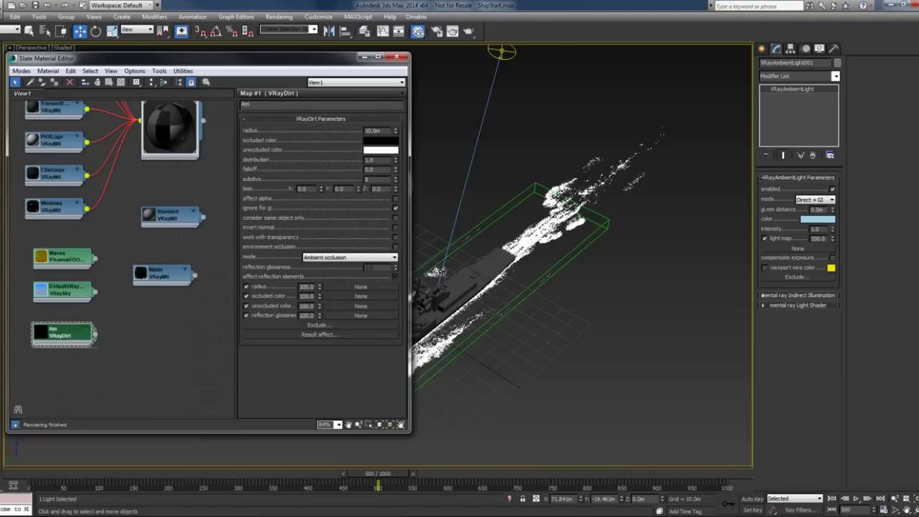
key("Return")
Step: Wire AmbientDirt as an instance into the ambient light's map slot, then view through VRayCam001
left_click_drag(95, 333, 798, 248)
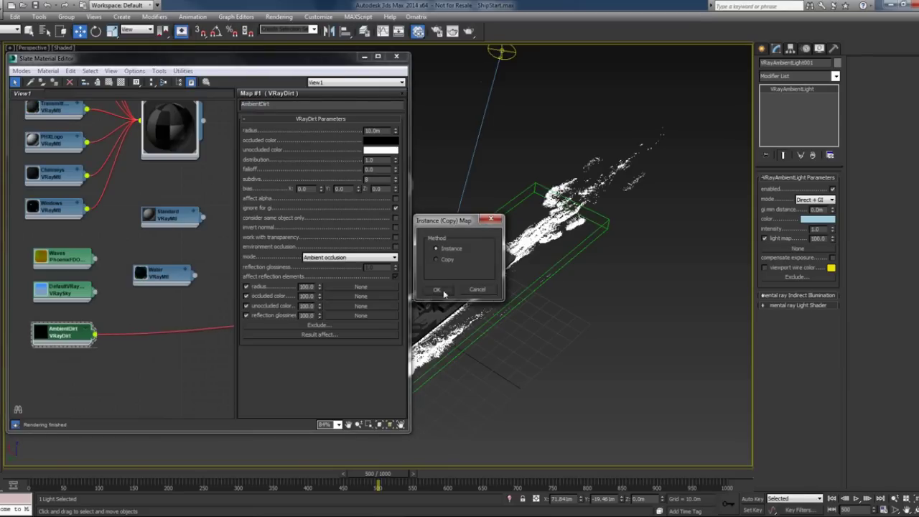
left_click(436, 289)
left_click(397, 57)
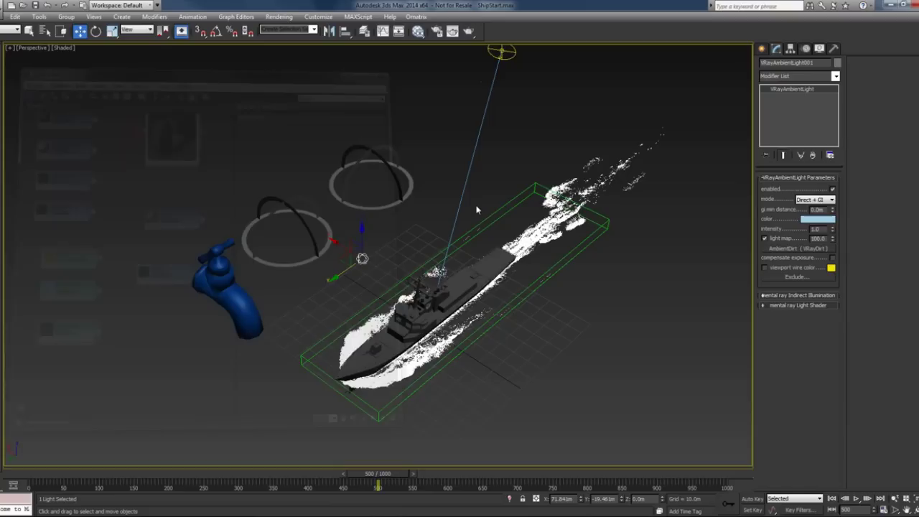
key("c")
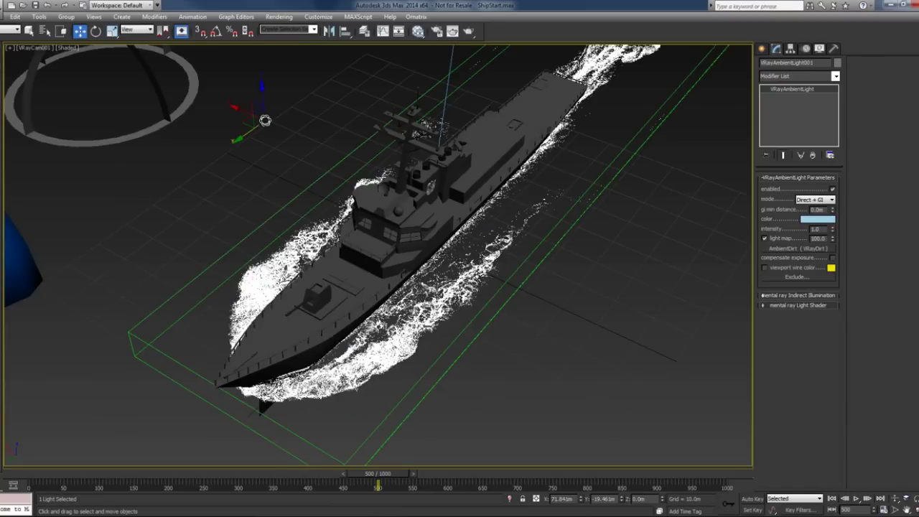
Step: Test-render, then set ambient light intensity 0.05 and light map 2, and re-render
key("shift+q")
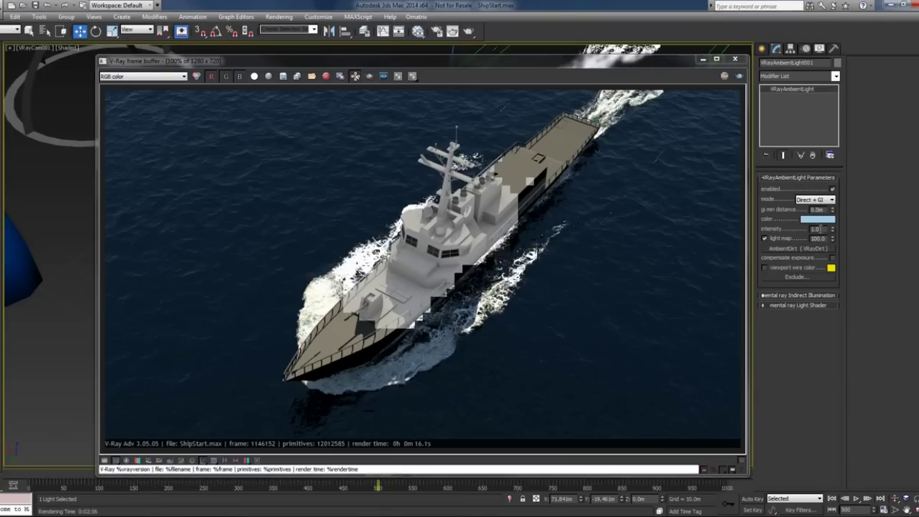
double_click(815, 228)
type("0.05")
double_click(819, 238)
type("2")
left_click(740, 76)
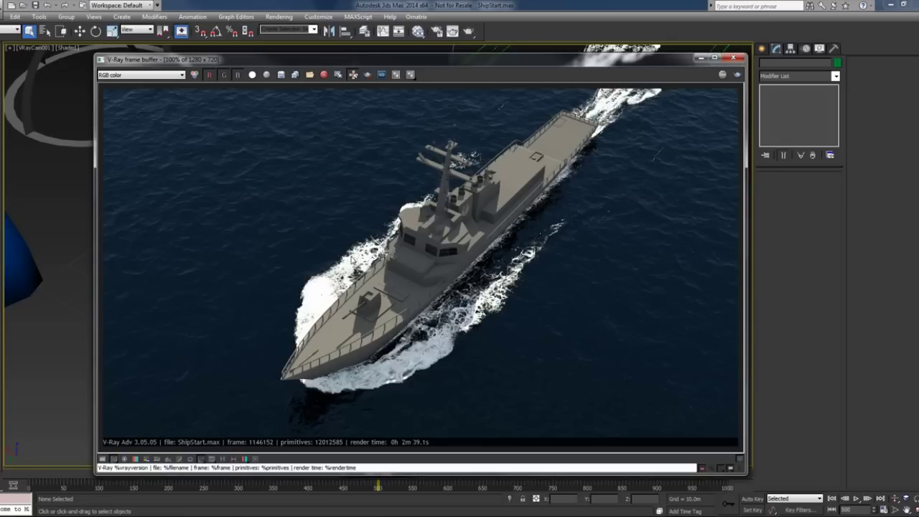
Step: Close the V-Ray frame buffer and switch to the four-viewport layout
left_click(731, 58)
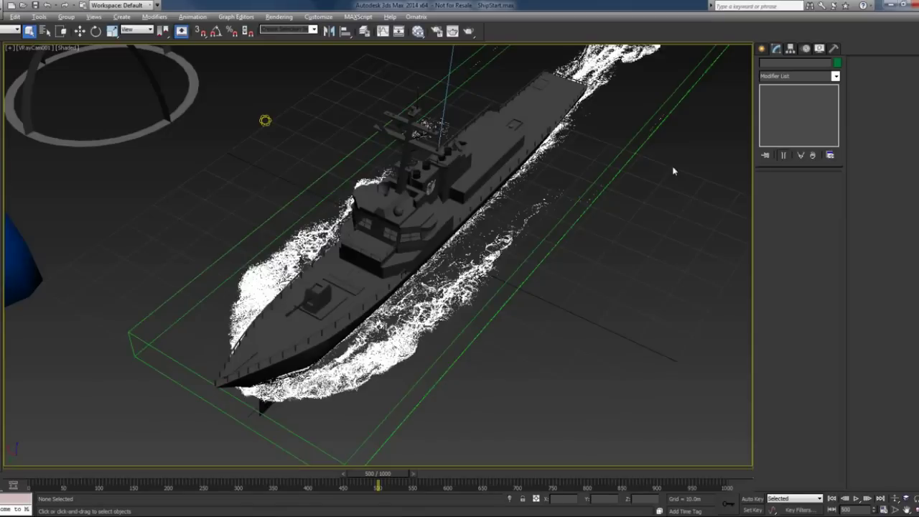
key("alt+w")
scroll(267, 156, "up", 3)
scroll(266, 161, "up", 2)
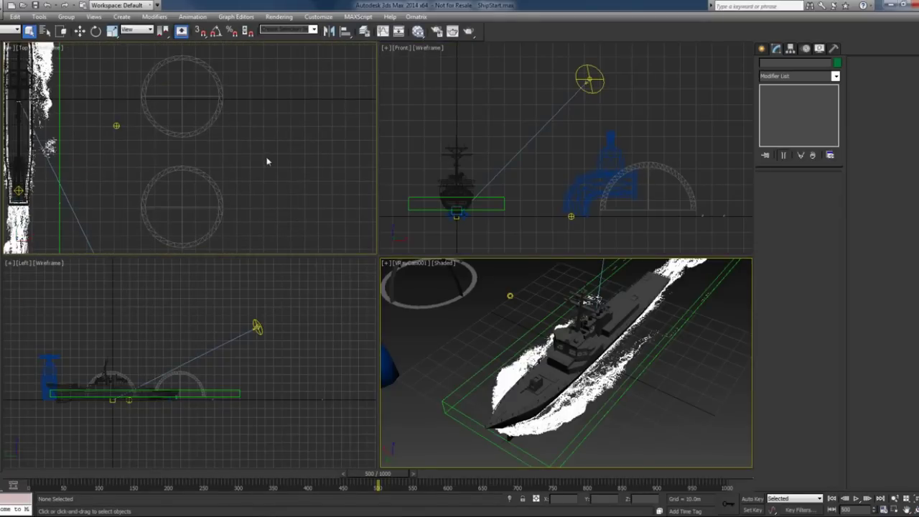
Step: Set the foam particle system PhxFoam002's object colour to white
left_click(221, 206)
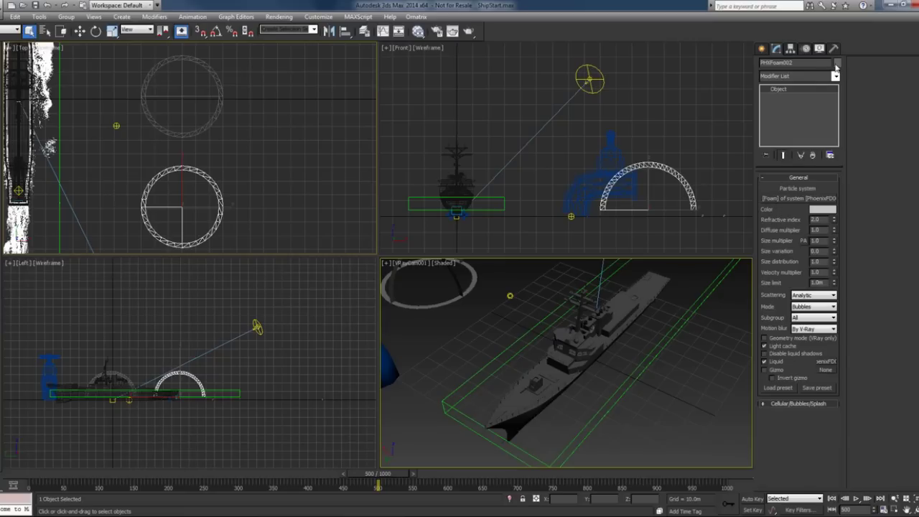
left_click(838, 63)
left_click(726, 302)
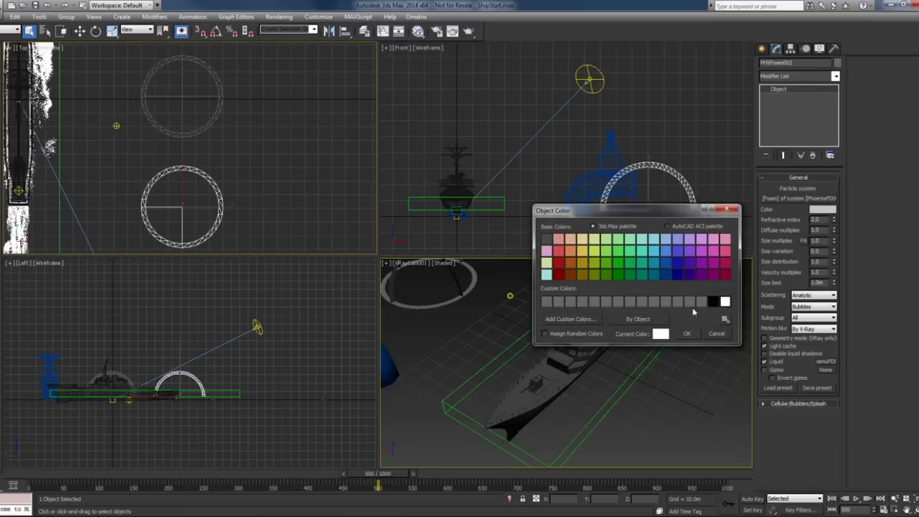
left_click(687, 334)
Step: Set the splash particle system PhxFoam001's object colour to green
left_click(213, 120)
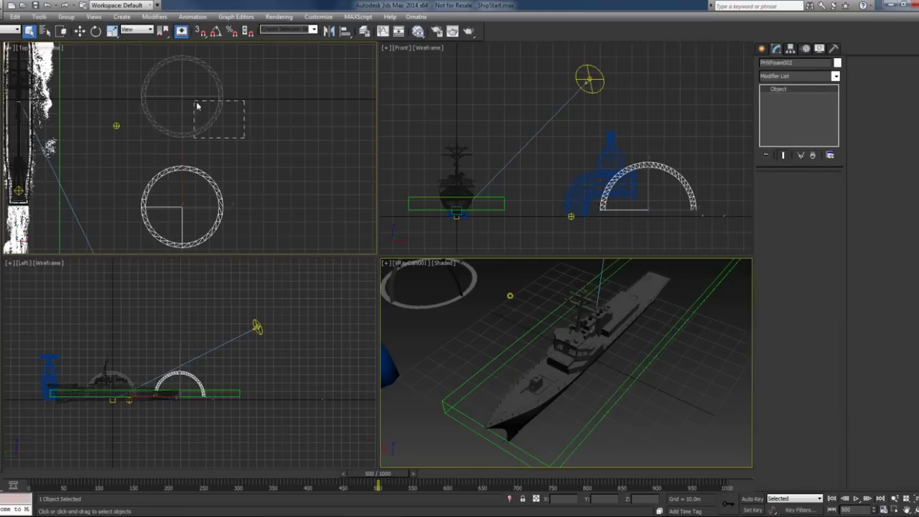
left_click(836, 64)
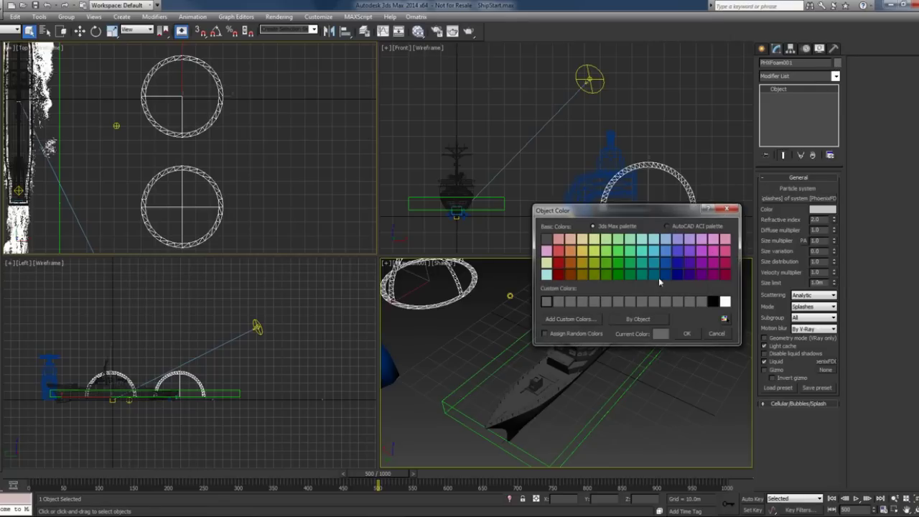
left_click(629, 277)
left_click(687, 334)
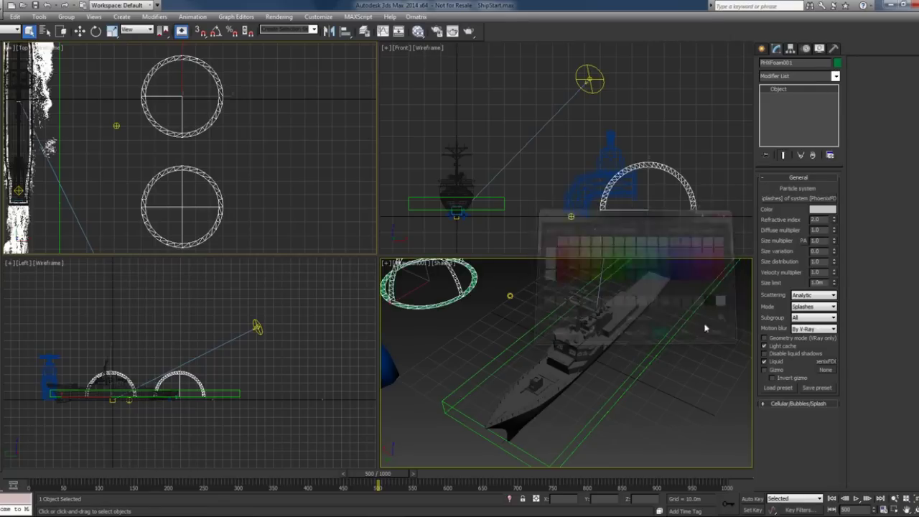
Step: Check the particle colours in the viewport and reselect the foam particle system
left_click(238, 142)
left_click_drag(236, 175, 246, 186)
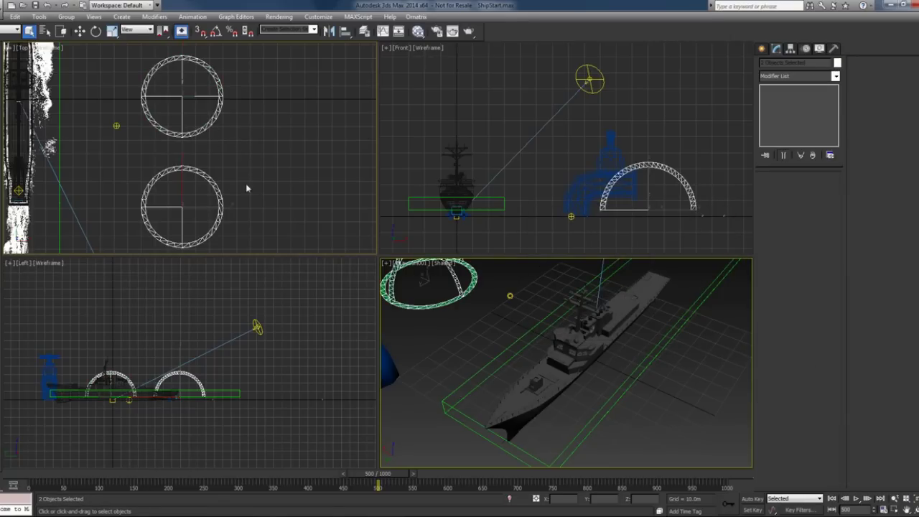
left_click(258, 177)
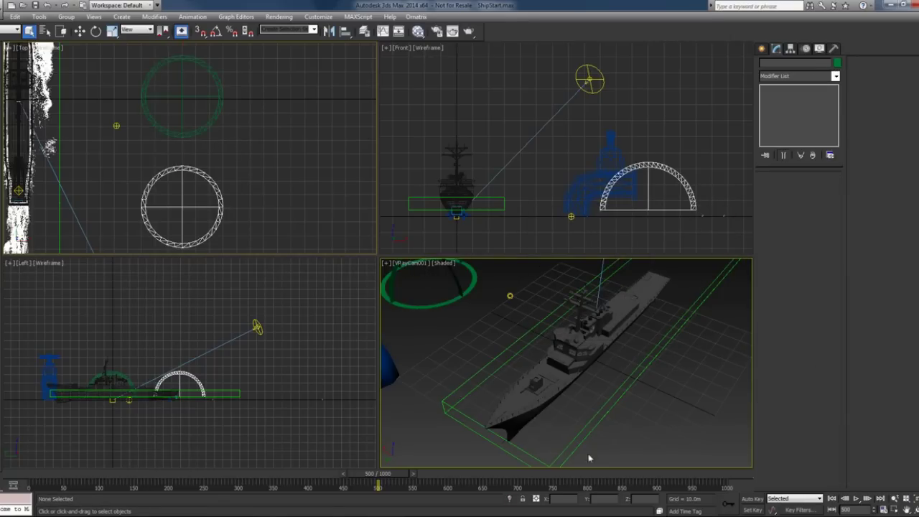
left_click(603, 416)
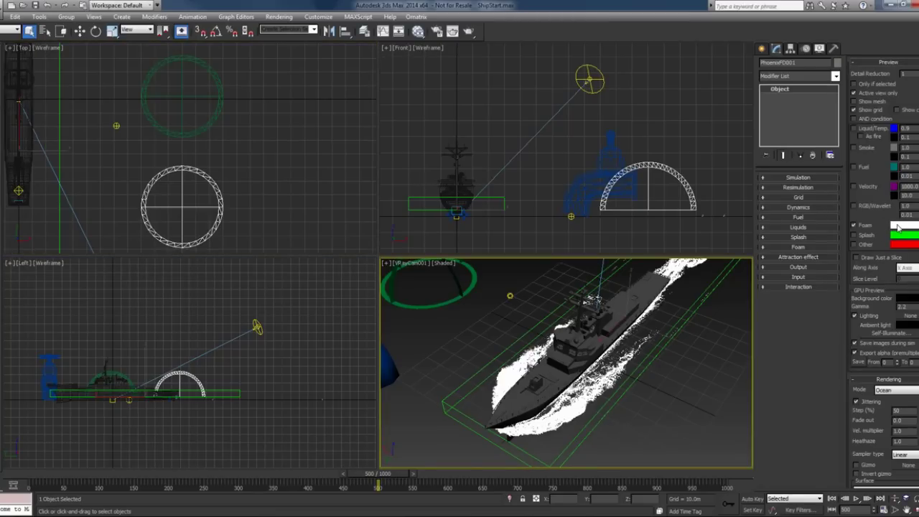
left_click(281, 177)
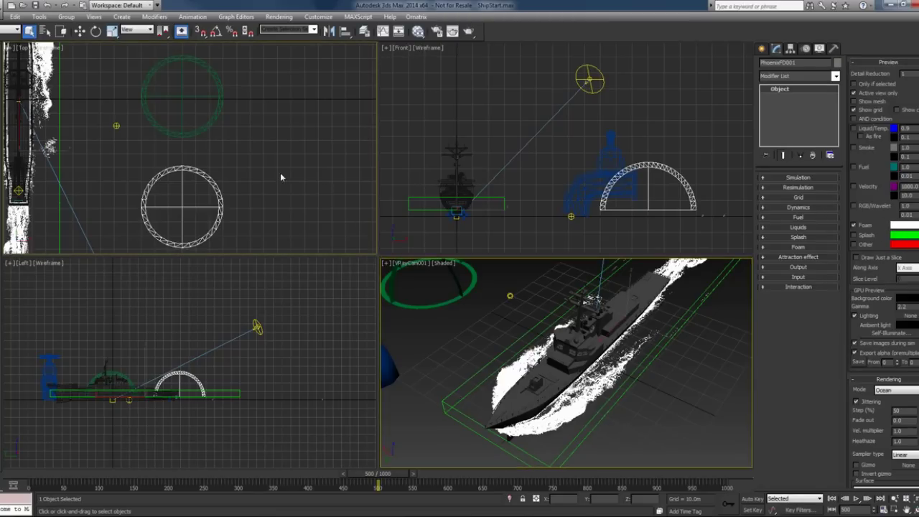
left_click(571, 191)
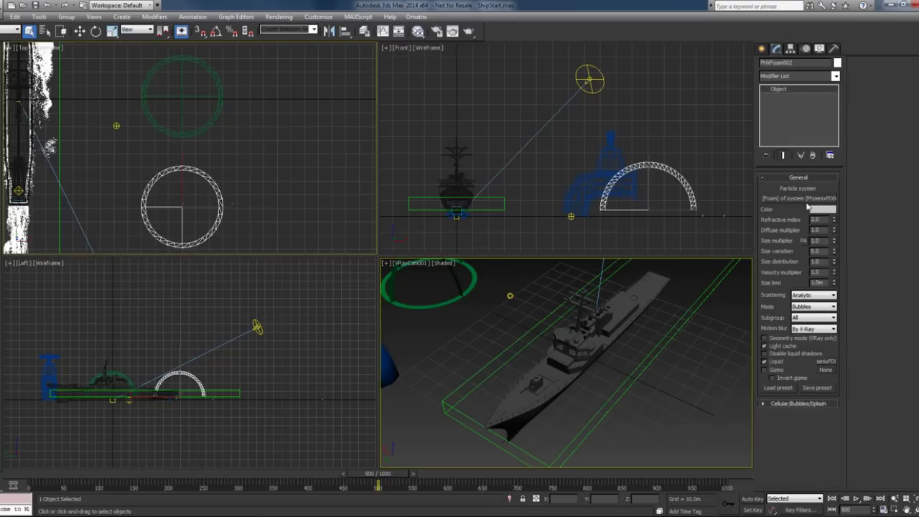
Step: Give the foam particle system Diffuse multiplier 0.5 and Point rendering mode
double_click(817, 230)
type(".5")
left_click(808, 307)
left_click(804, 334)
left_click(807, 308)
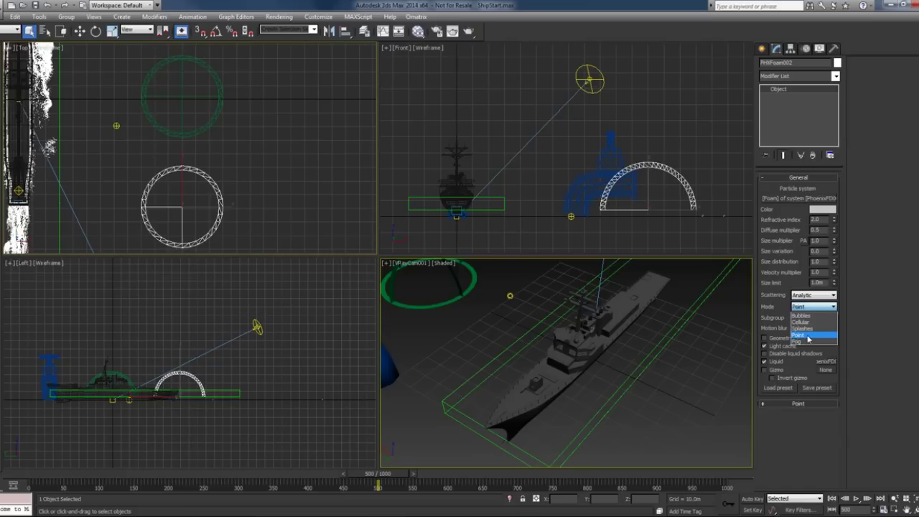
left_click(807, 335)
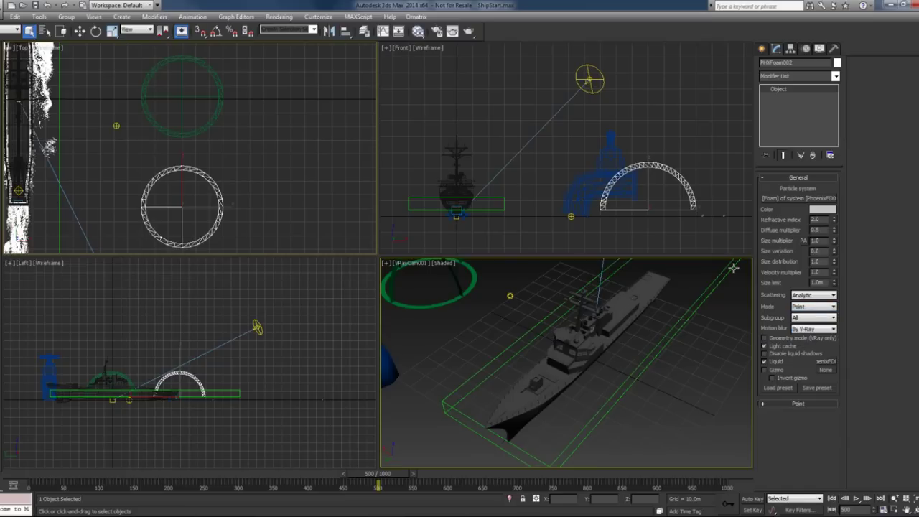
Step: Give the splash particle system Diffuse multiplier 0.5 and Point rendering mode
left_click(188, 107)
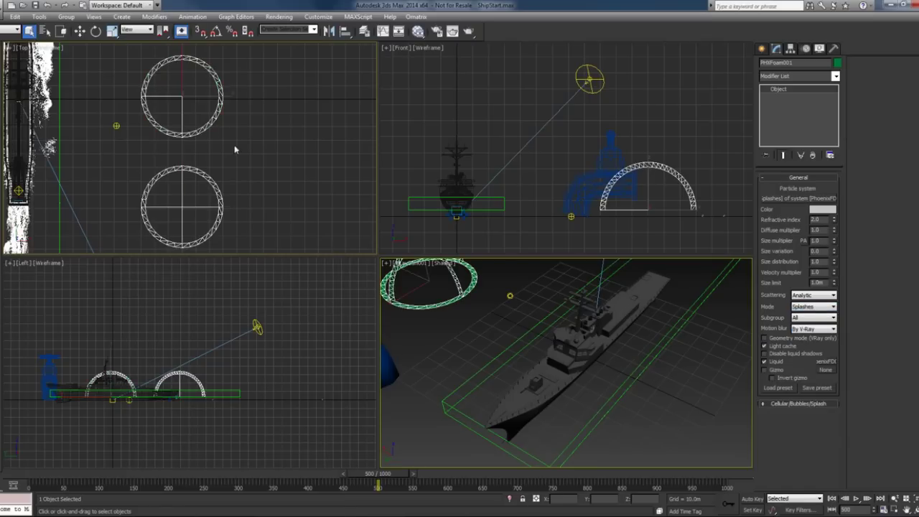
double_click(818, 229)
type("1")
left_click(804, 310)
left_click(805, 335)
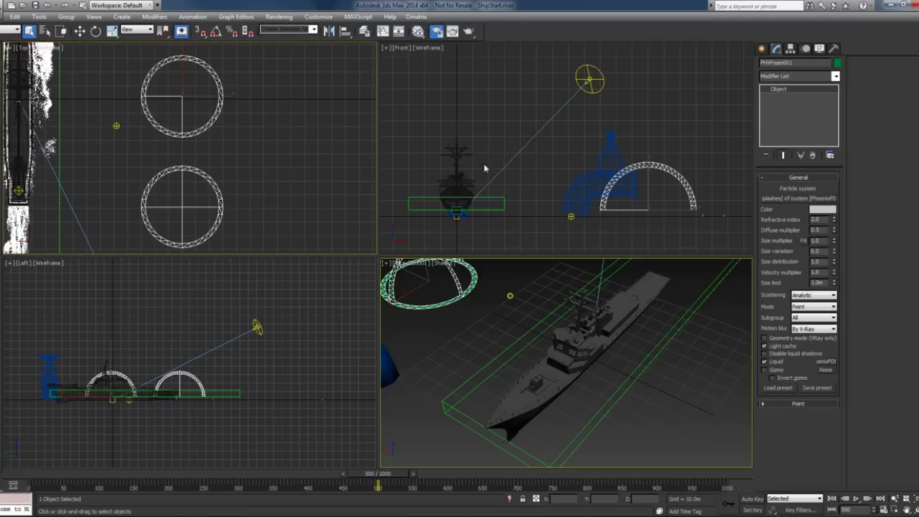
key("F10")
Step: Switch V-Ray to a Fixed image sampler with 3 subdivs and turn the image filter off
left_click(585, 76)
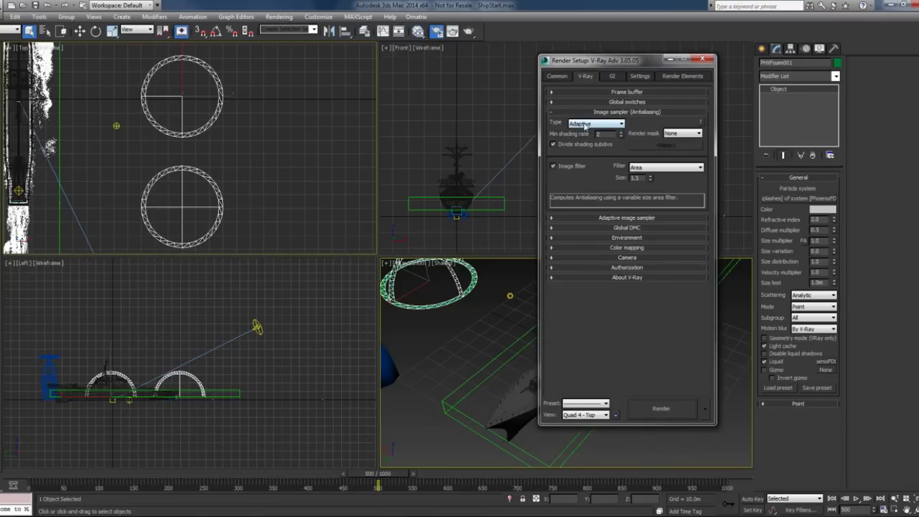
left_click(585, 125)
left_click(583, 131)
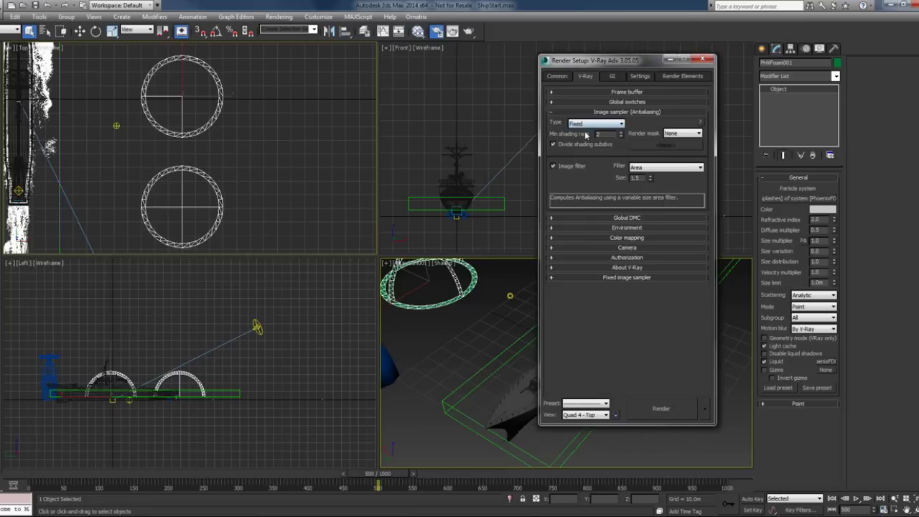
left_click(615, 277)
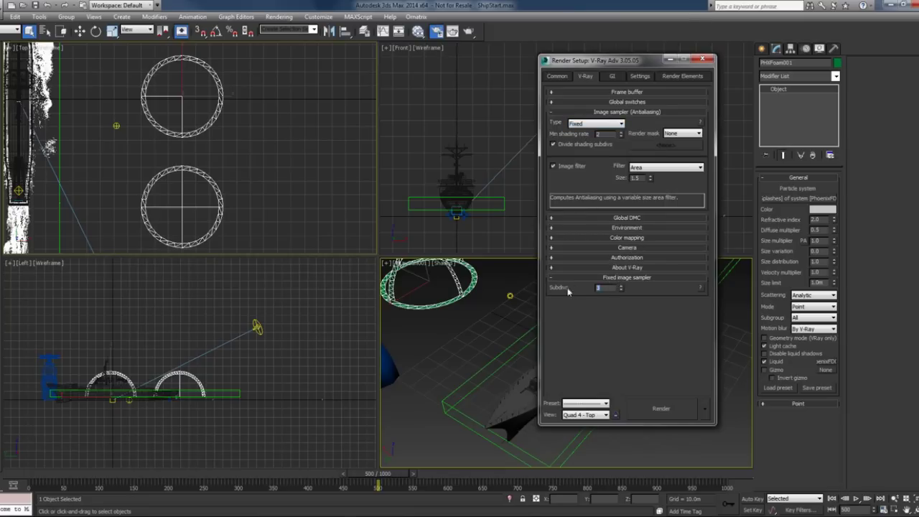
type("3")
left_click(553, 166)
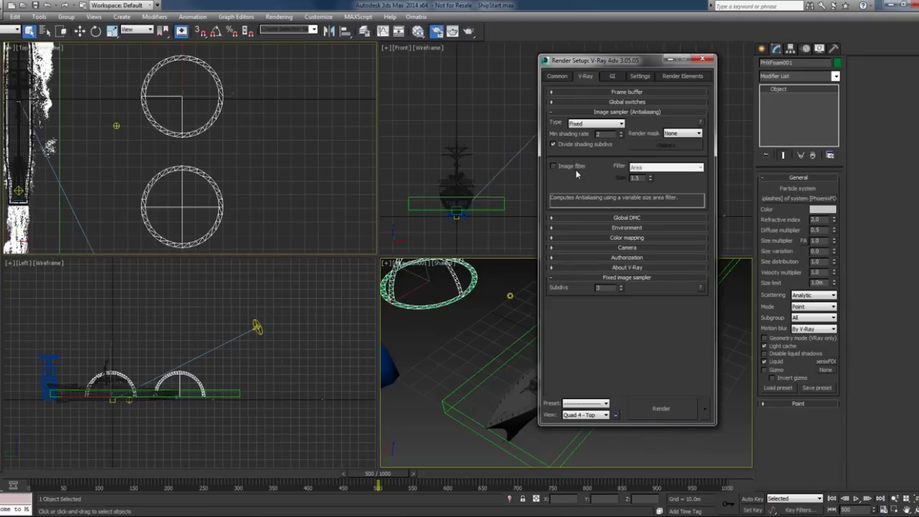
left_click(702, 59)
right_click(487, 290)
Step: Force motion blur on the splash particles with a 0.2m motion blur step and re-render
left_click(531, 414)
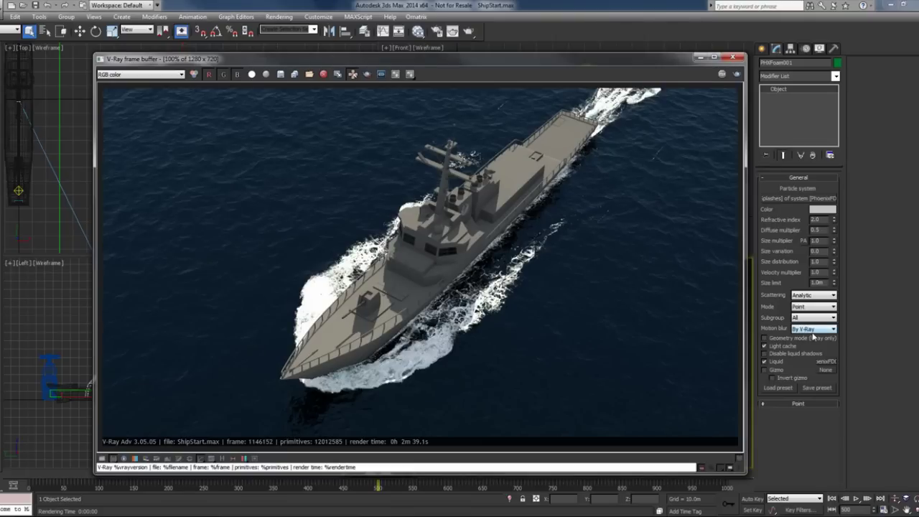
left_click(797, 332)
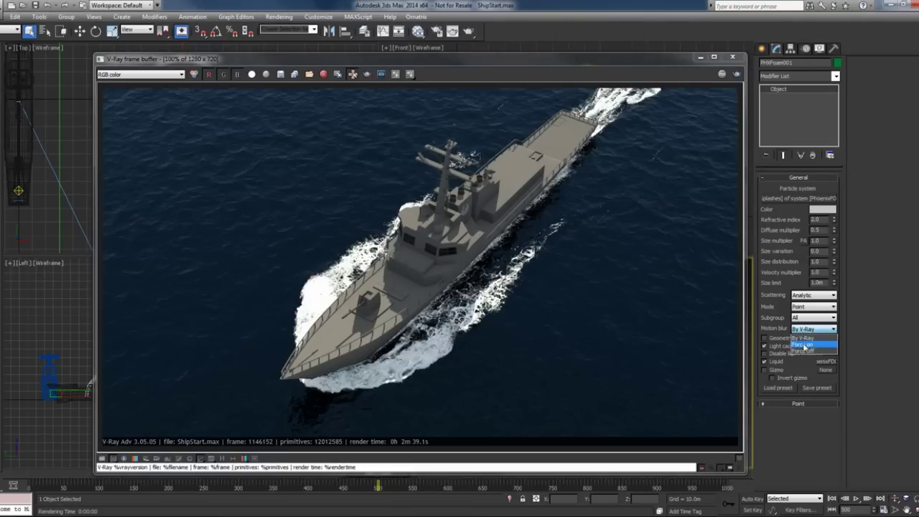
left_click(803, 345)
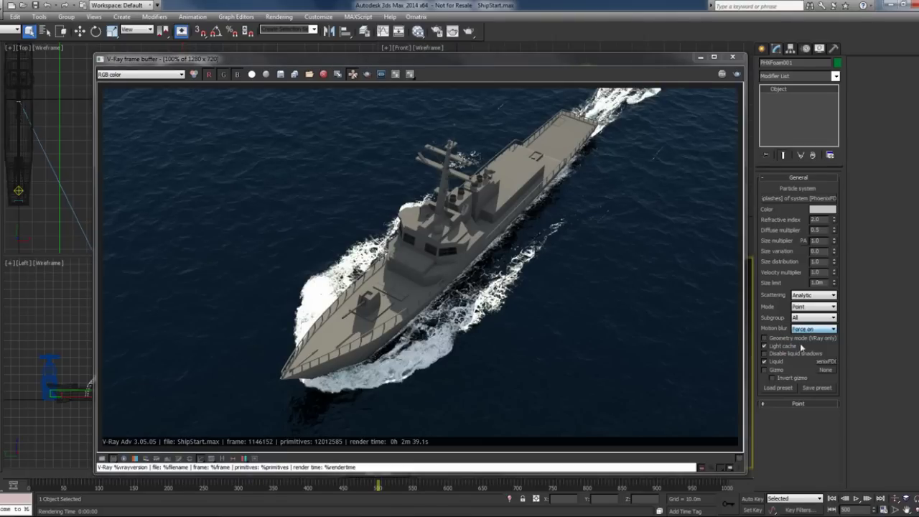
left_click(798, 404)
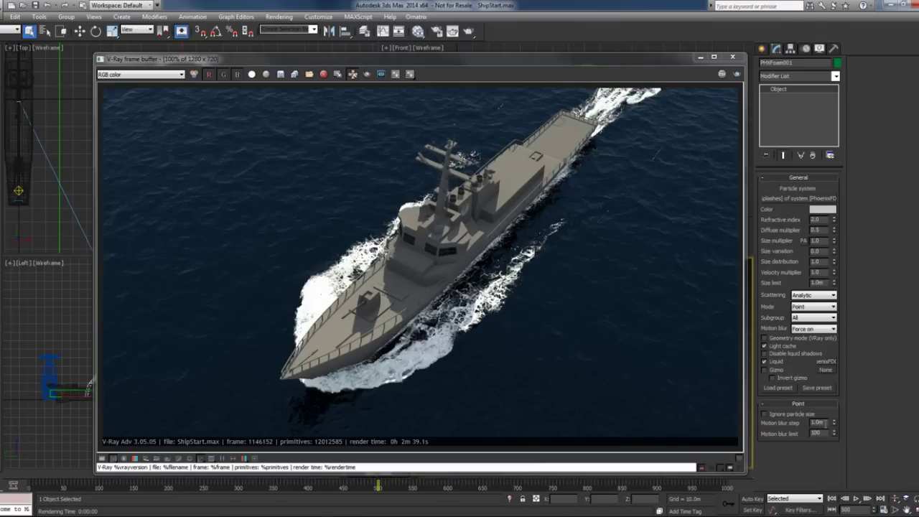
double_click(819, 423)
left_click(558, 311)
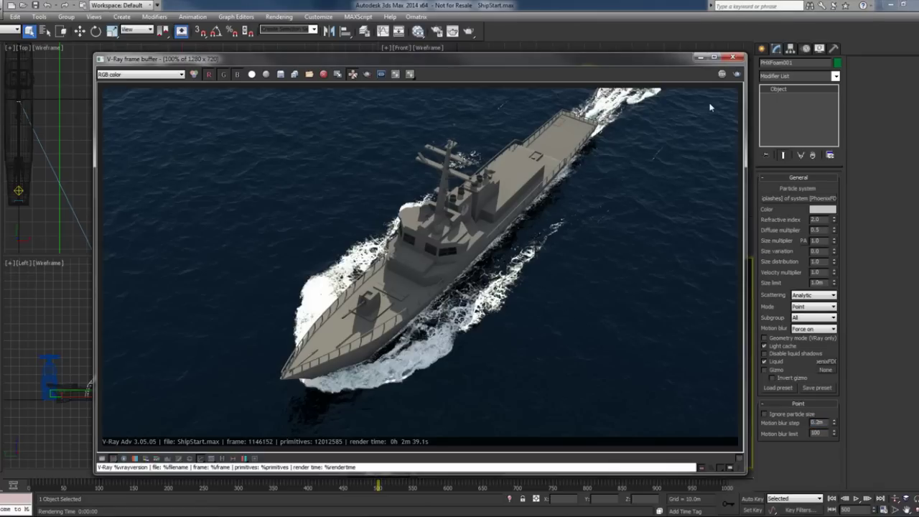
left_click(736, 76)
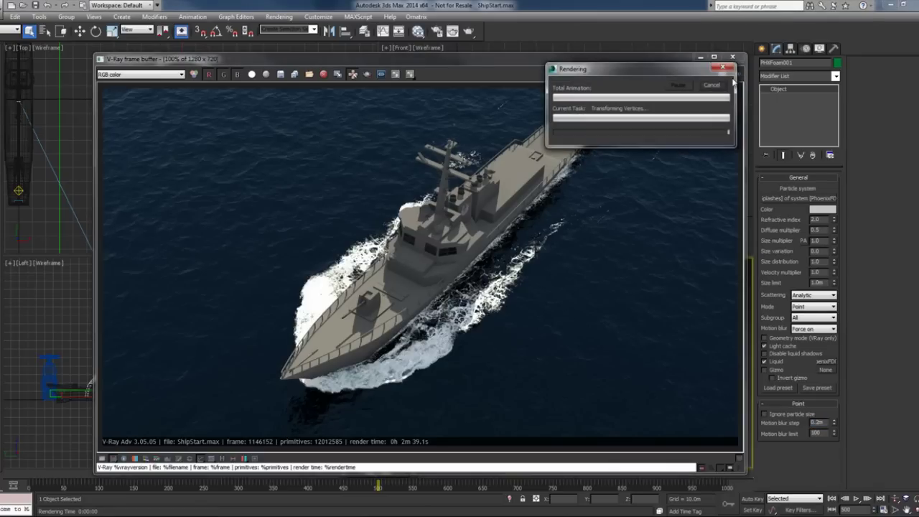